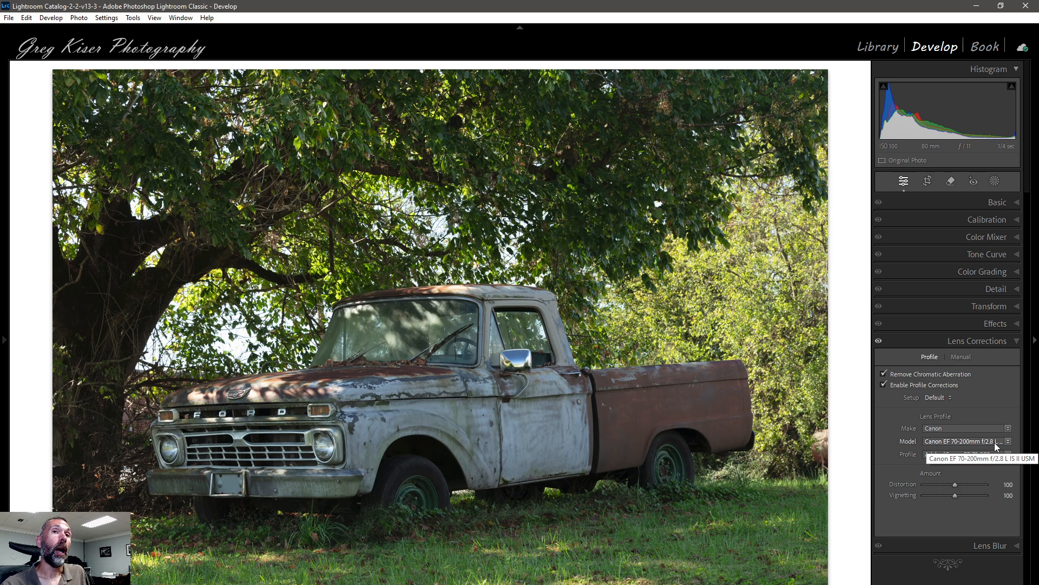
- Close the lens corrections and warm the photo's white balance to a temperature of 7789 and a tint of +5
click(1017, 342)
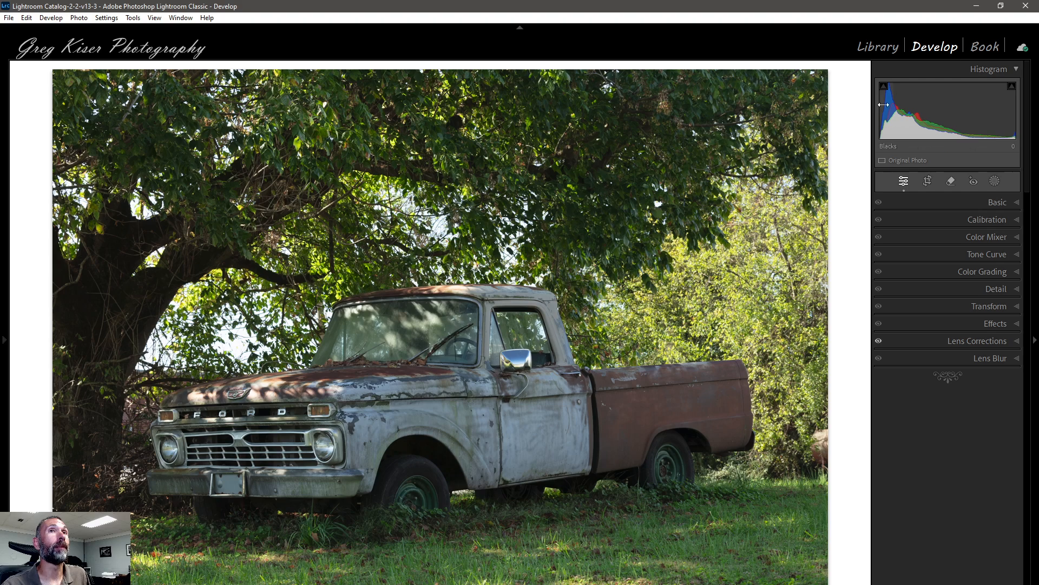
click(1012, 88)
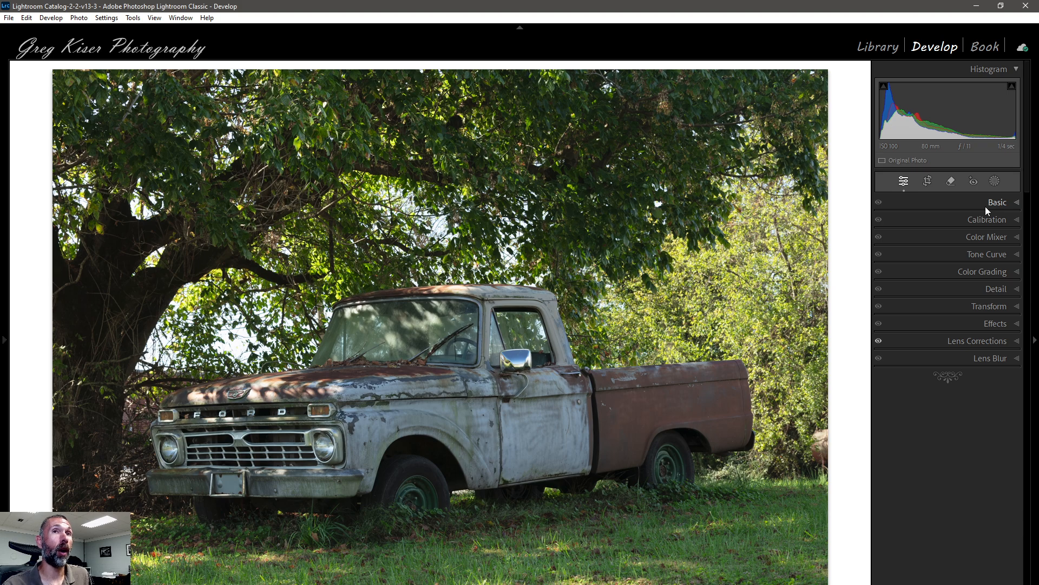
click(1017, 203)
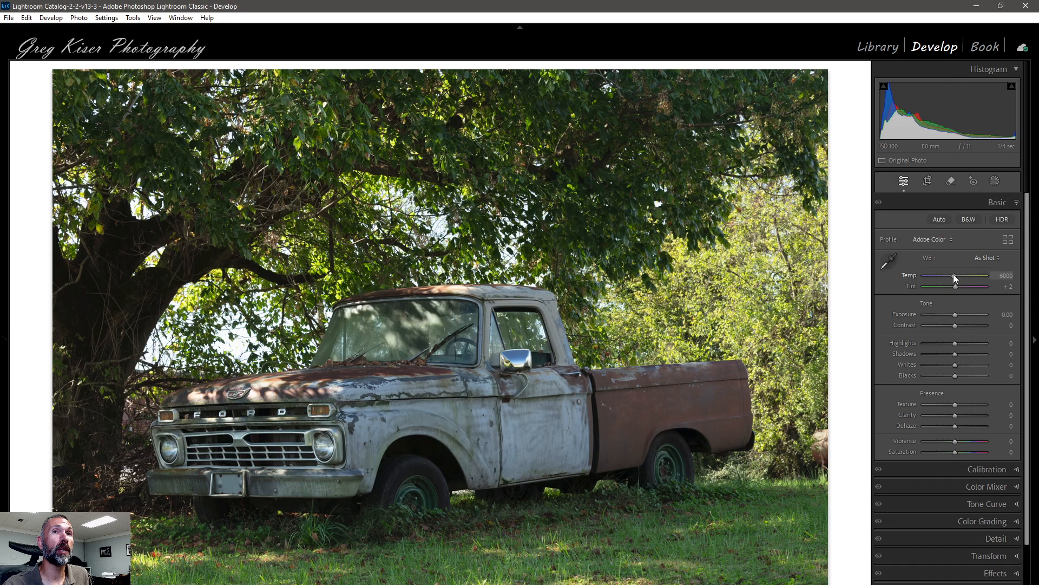
drag(953, 273, 959, 276)
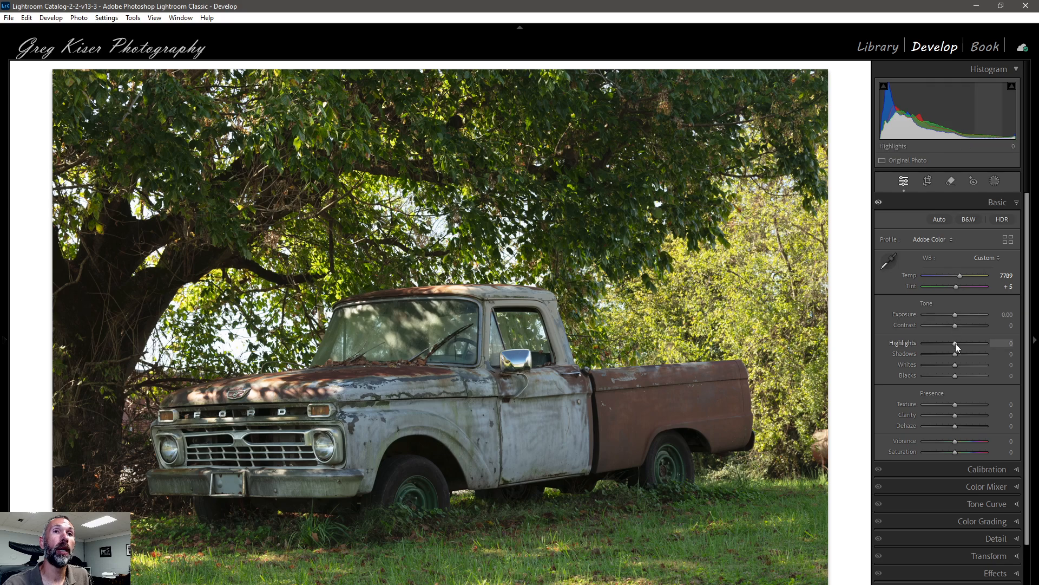
- Adjust the basic tone to Highlights -61, Shadows +100 and Blacks -21, checking for clipping, and raise Texture to +18
drag(956, 343, 937, 343)
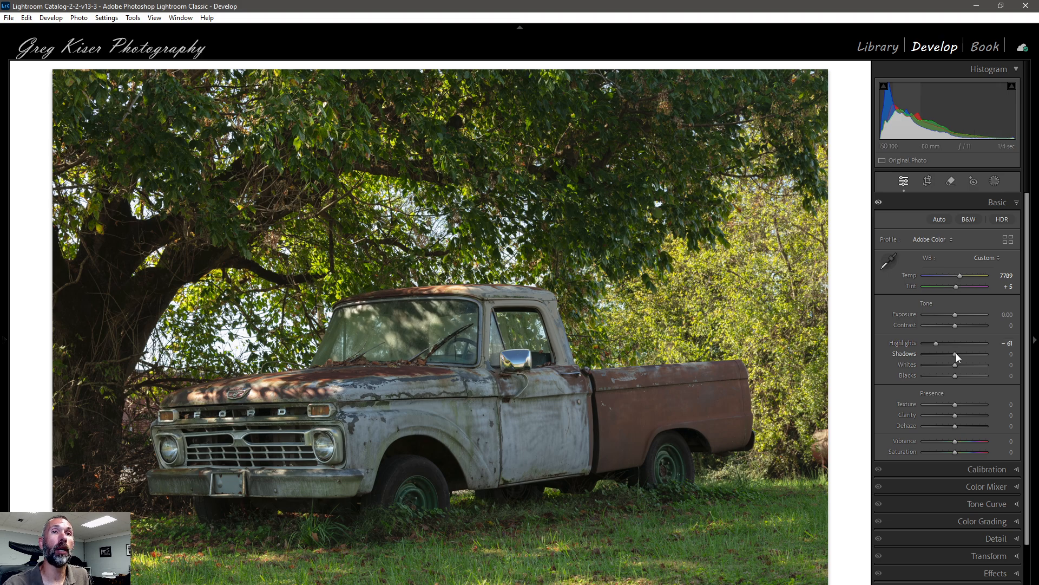
drag(957, 355, 992, 355)
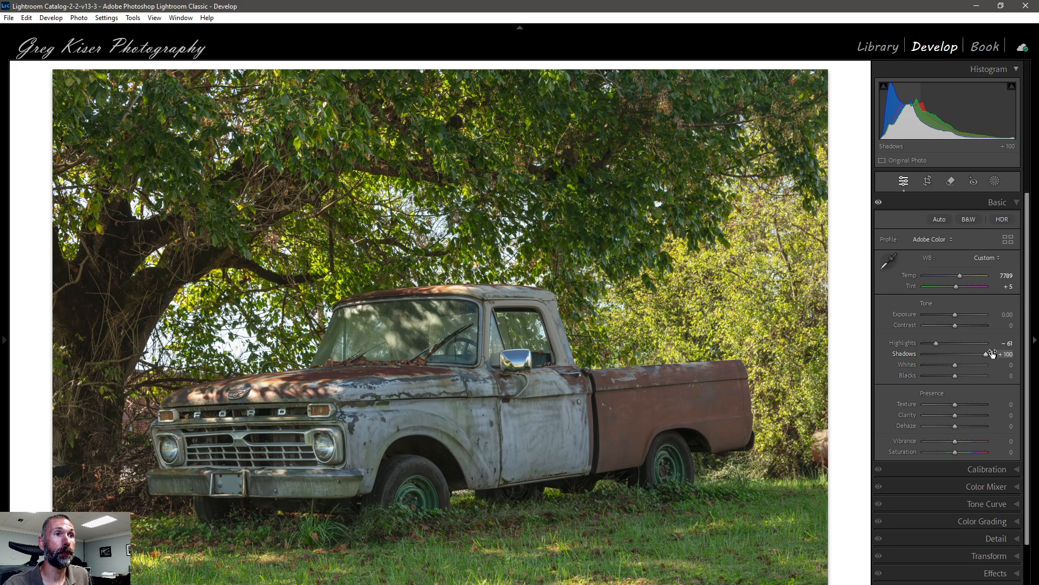
alt+click(955, 365)
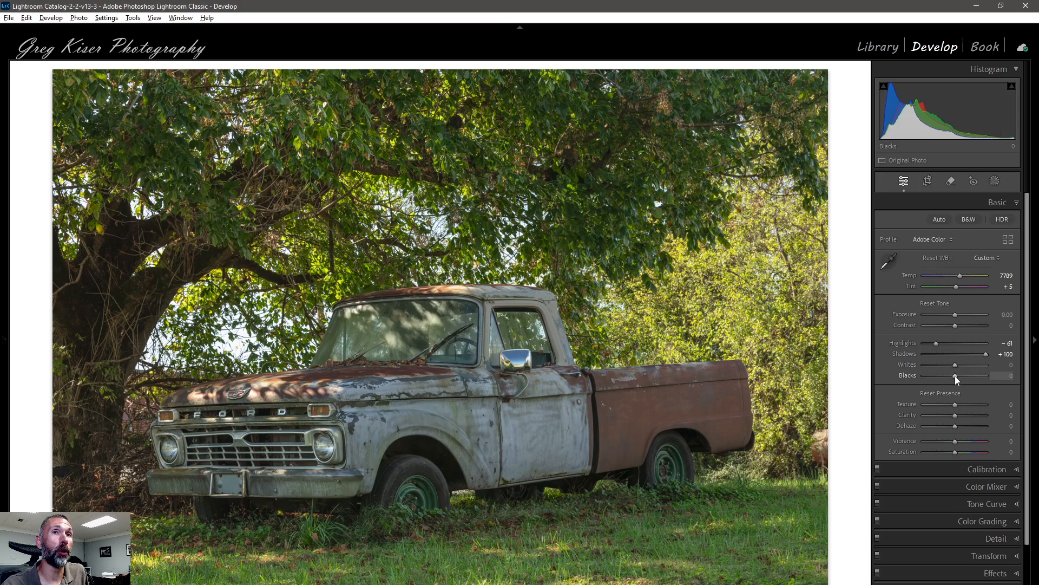
alt+click(955, 376)
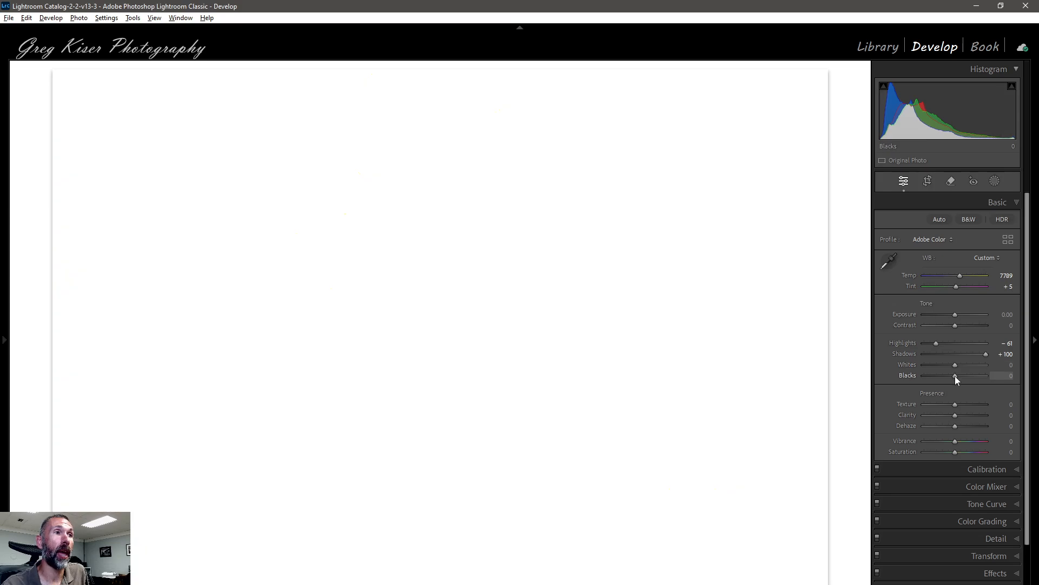
drag(954, 376, 949, 377)
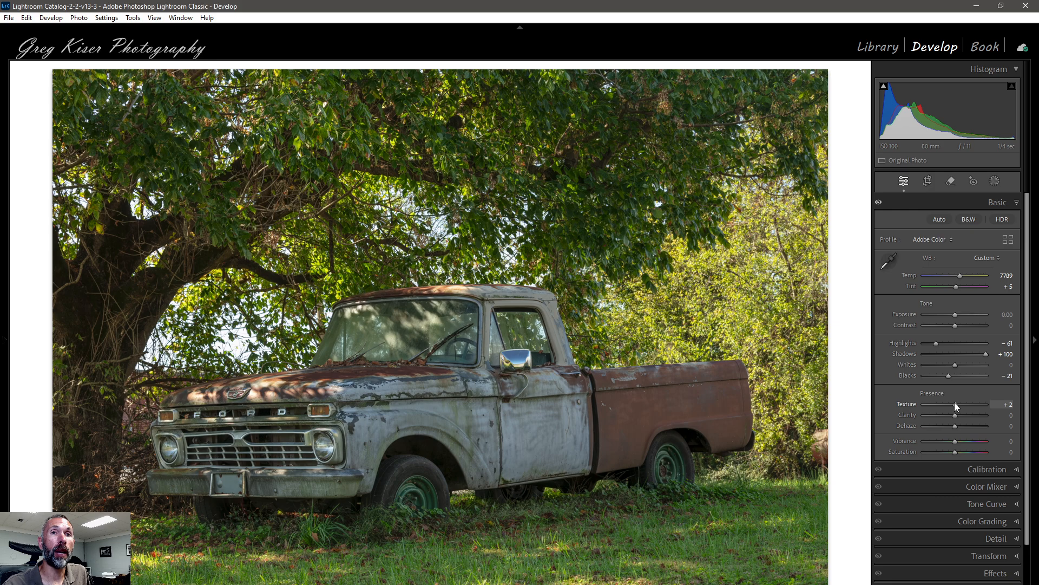
drag(956, 403, 959, 403)
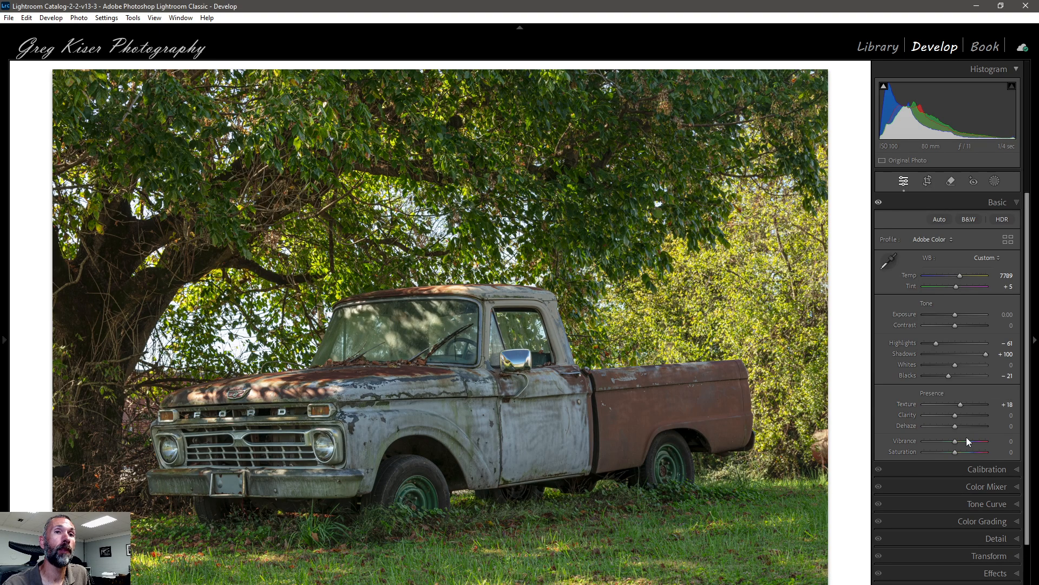
- Calibrate the red primary to hue +9 and saturation +14, and the blue primary to hue -9 and saturation +16
click(1020, 470)
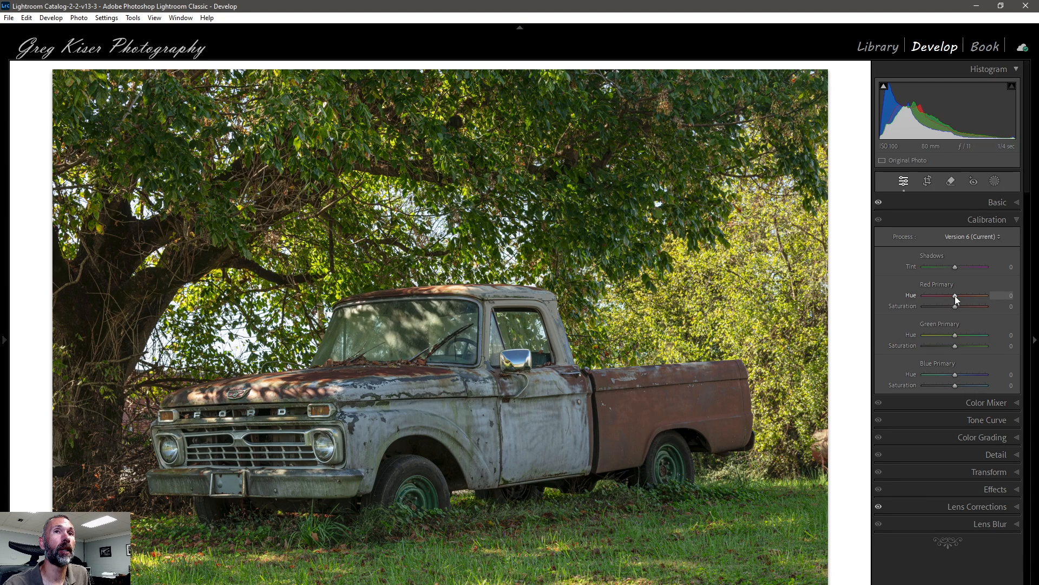
drag(955, 295, 957, 296)
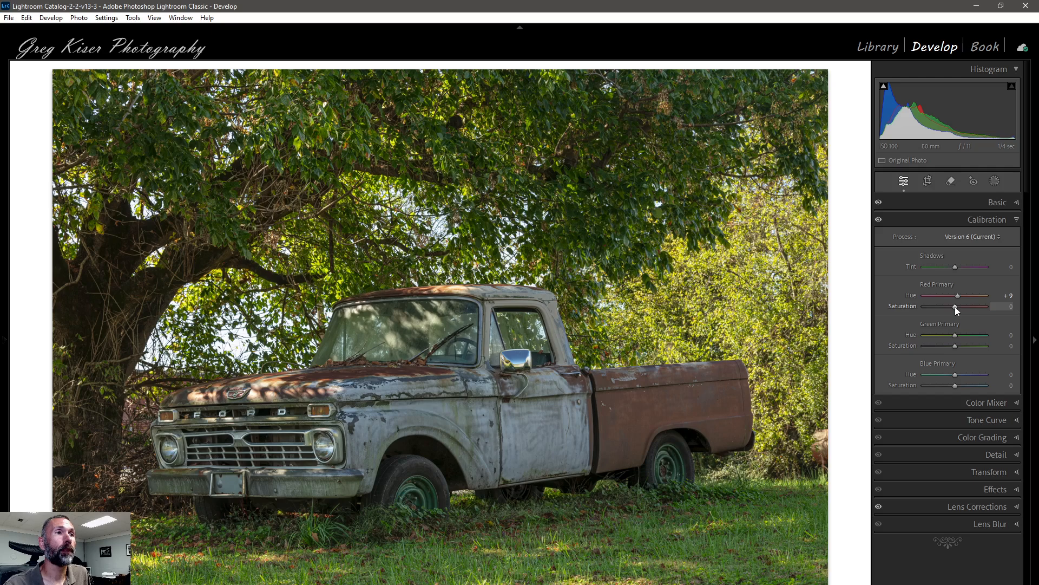
drag(955, 307, 960, 306)
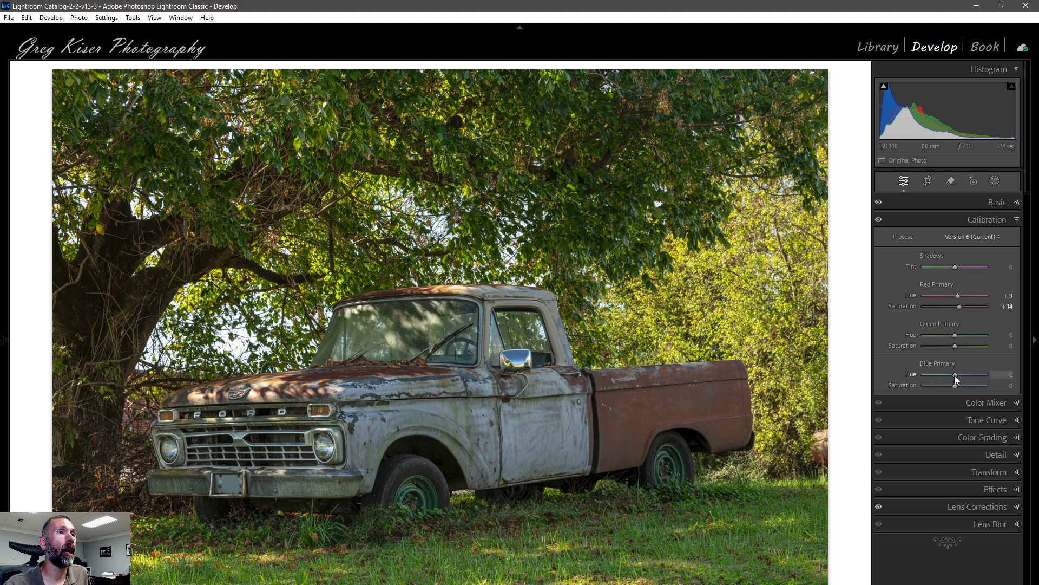
drag(953, 375, 951, 375)
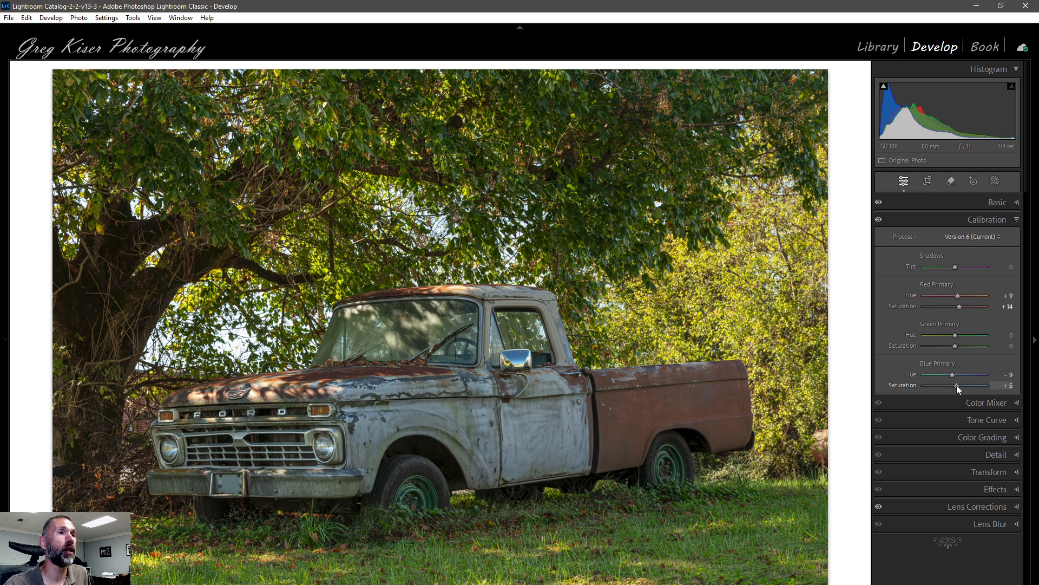
drag(957, 385, 958, 384)
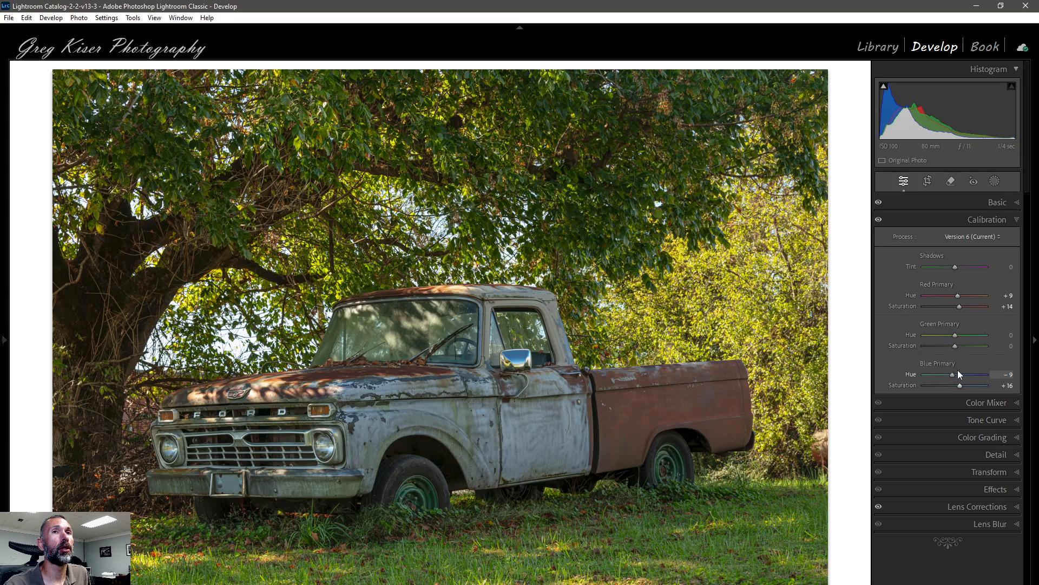
- Sample the foliage with targeted color mixing to set hue to Yellow -14, Green -4 and saturation to Yellow +13, Green +1
click(1018, 402)
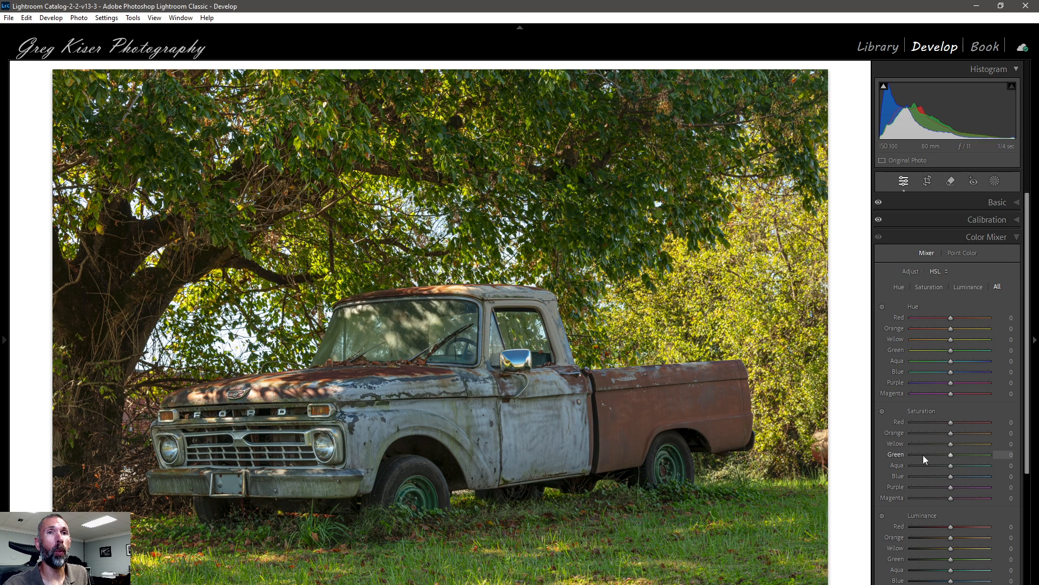
click(882, 307)
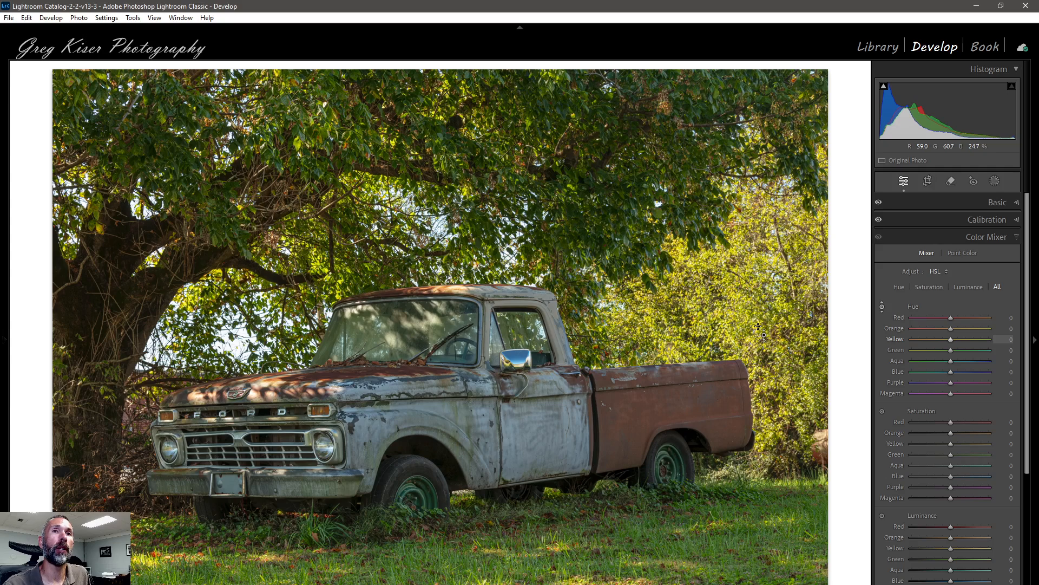
drag(758, 326, 758, 335)
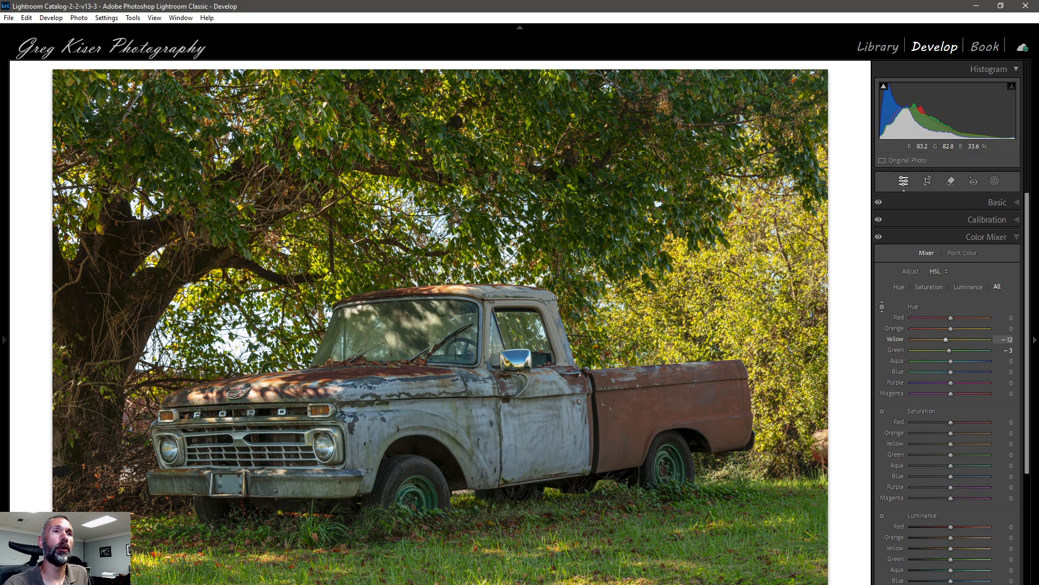
drag(758, 335, 758, 336)
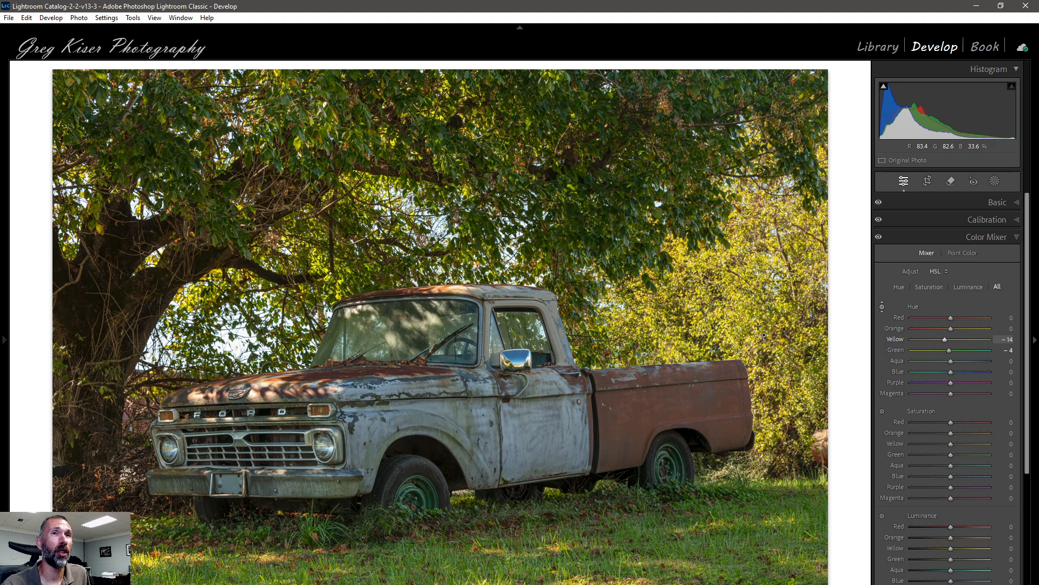
click(881, 411)
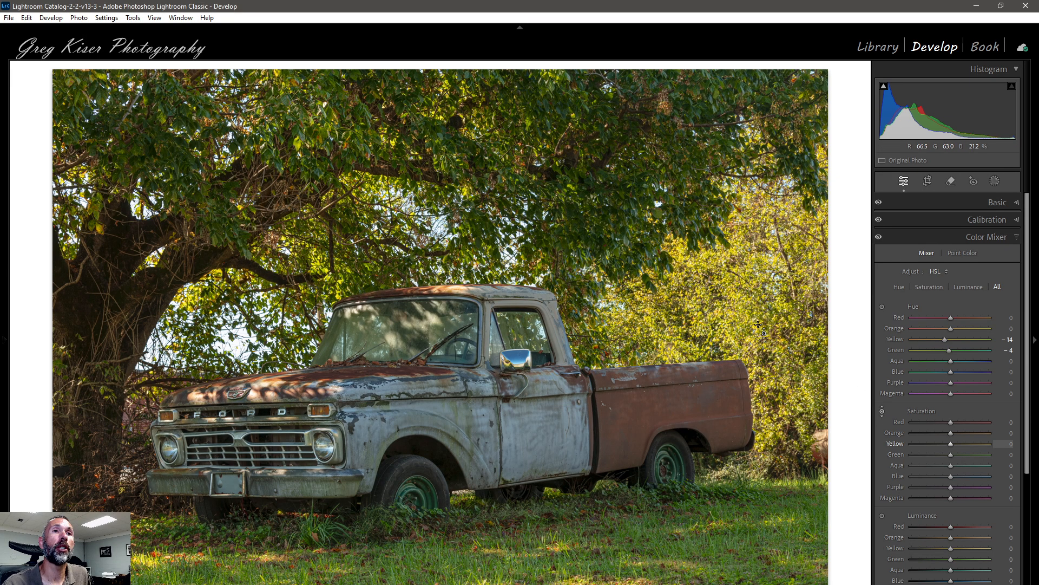
drag(704, 287, 704, 275)
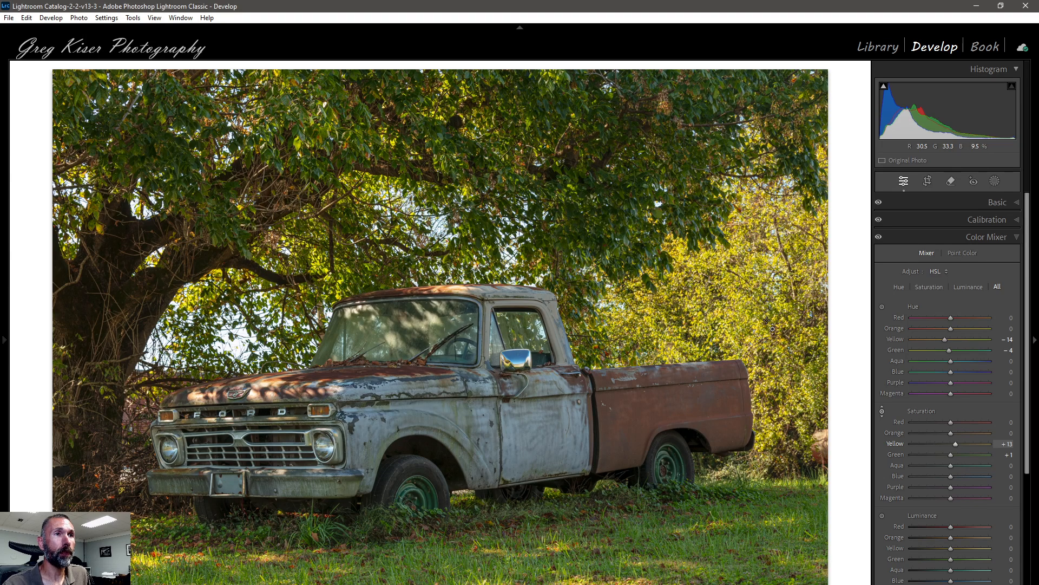
- Sample the grass to lower luminance to Yellow -2 and Green -21, and reduce green saturation to -9
click(882, 514)
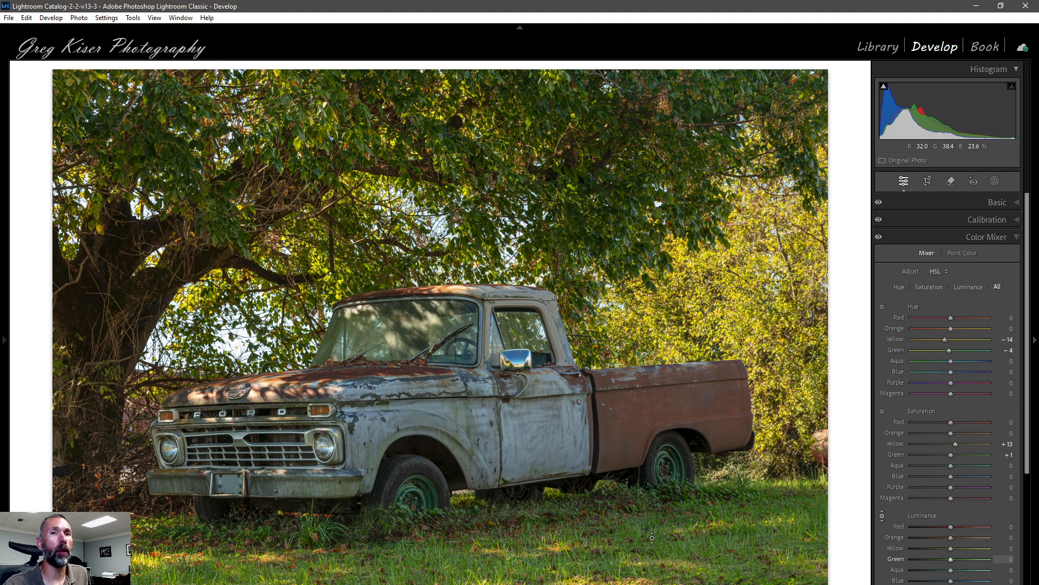
drag(647, 529, 646, 551)
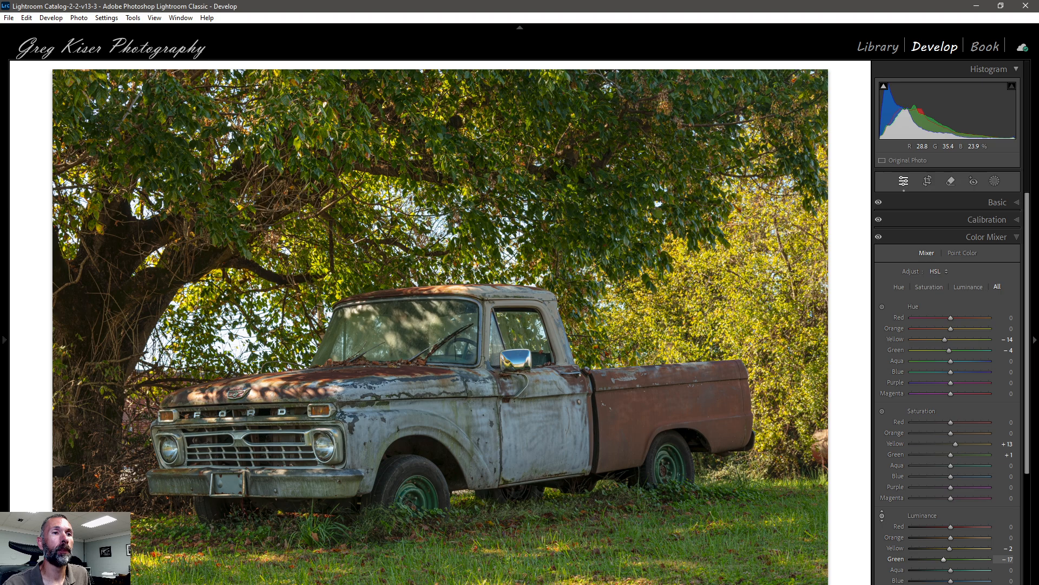
drag(647, 556, 647, 559)
click(882, 411)
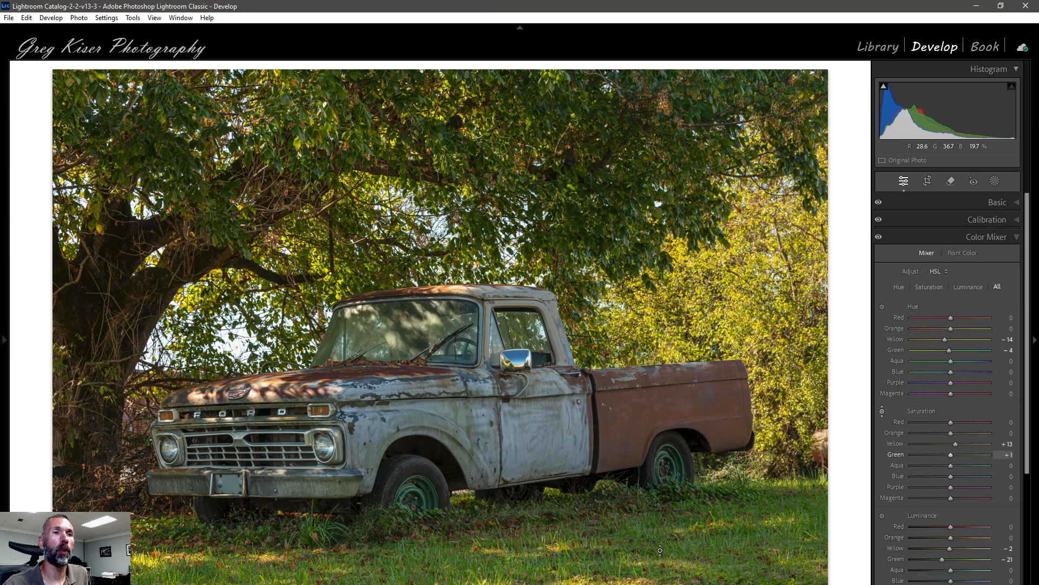
drag(660, 550, 660, 559)
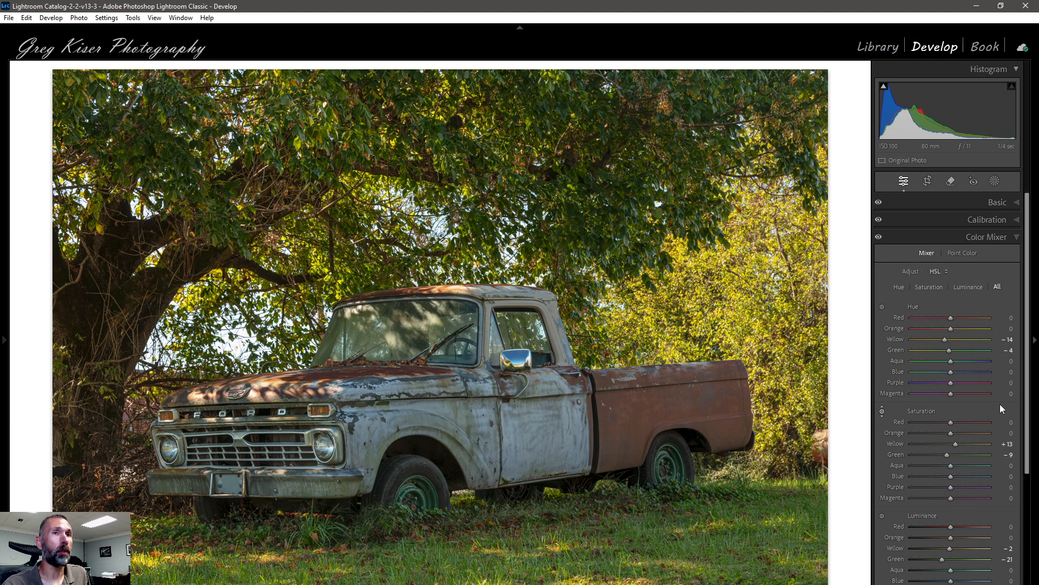
- Shape the point tone curve from image samples, mapping 171 to 181 and 72 to 70, with Refine Saturation at 0
drag(1027, 402, 1025, 490)
click(1016, 487)
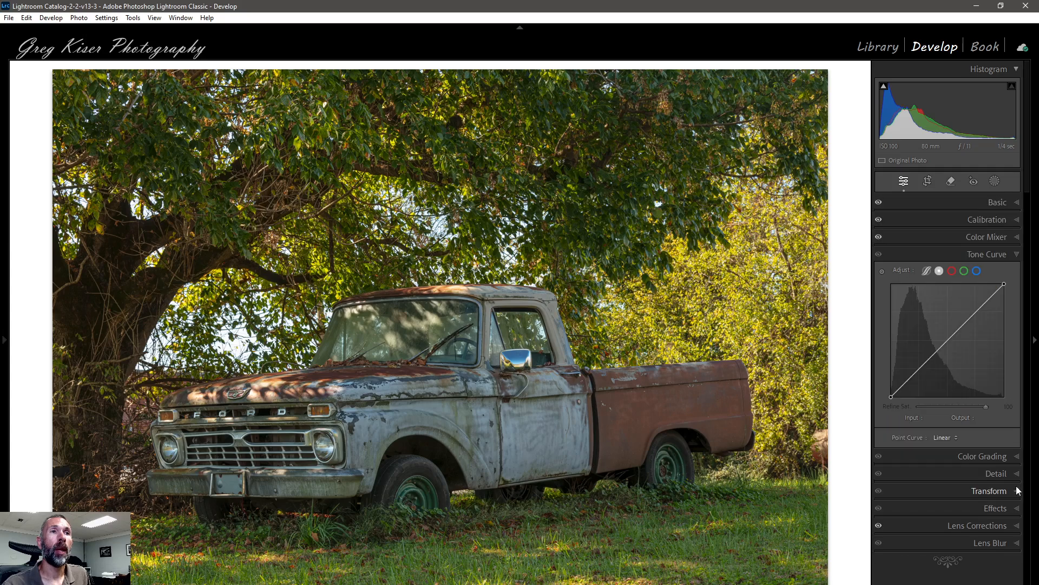
click(882, 271)
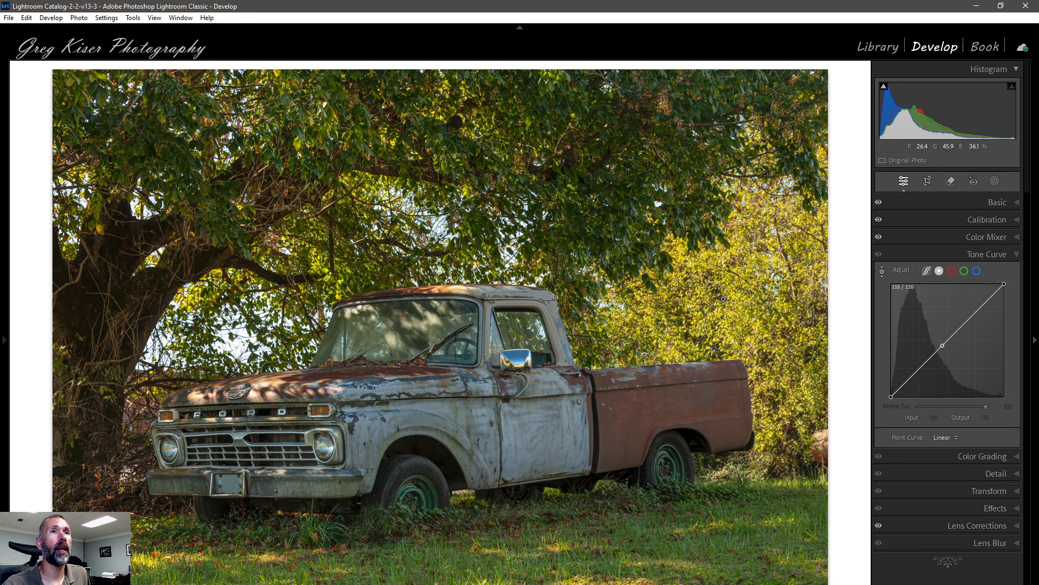
click(735, 294)
drag(735, 295, 735, 288)
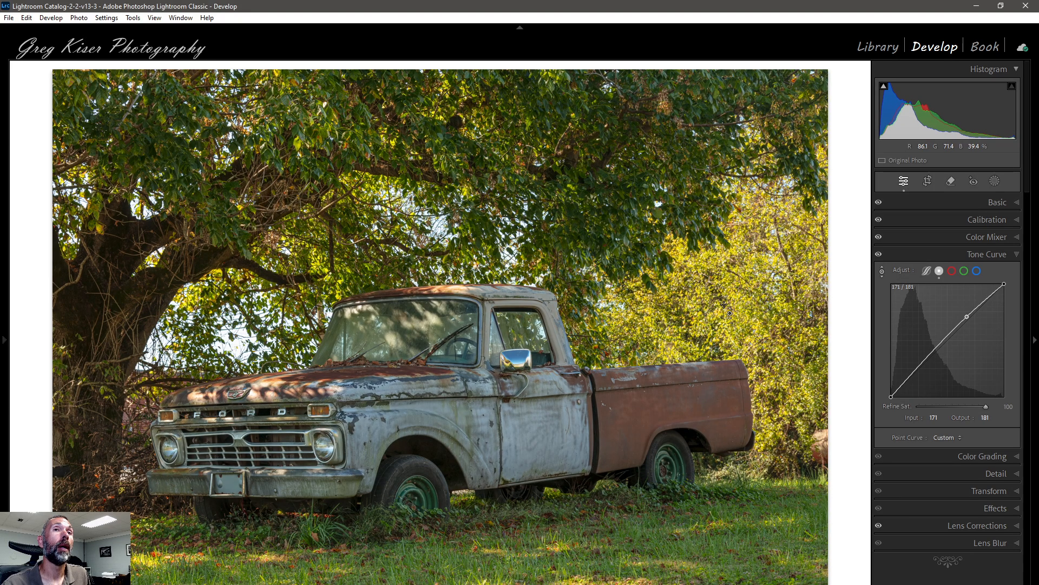
drag(623, 401, 622, 403)
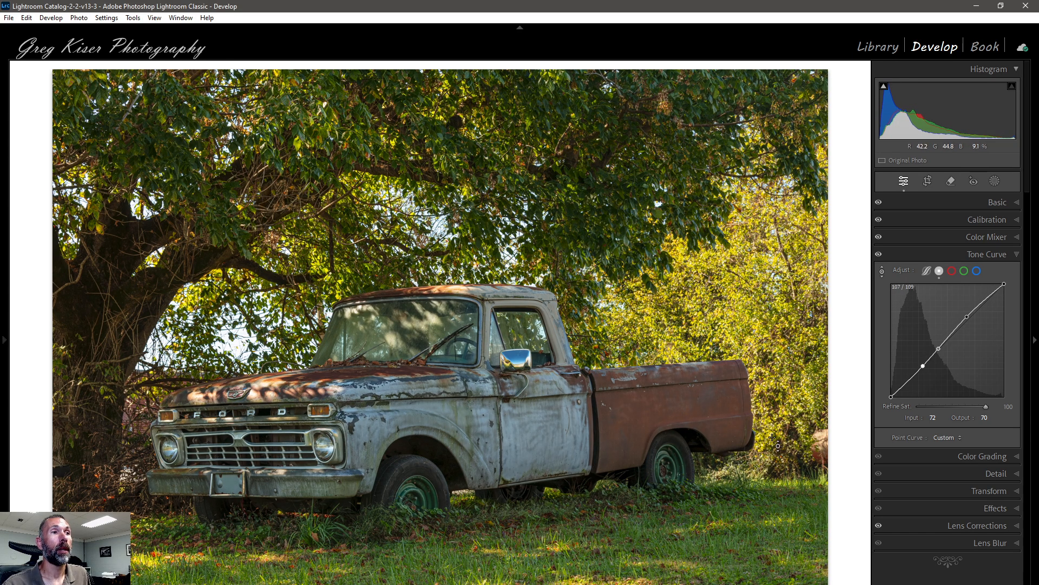
drag(960, 408, 897, 408)
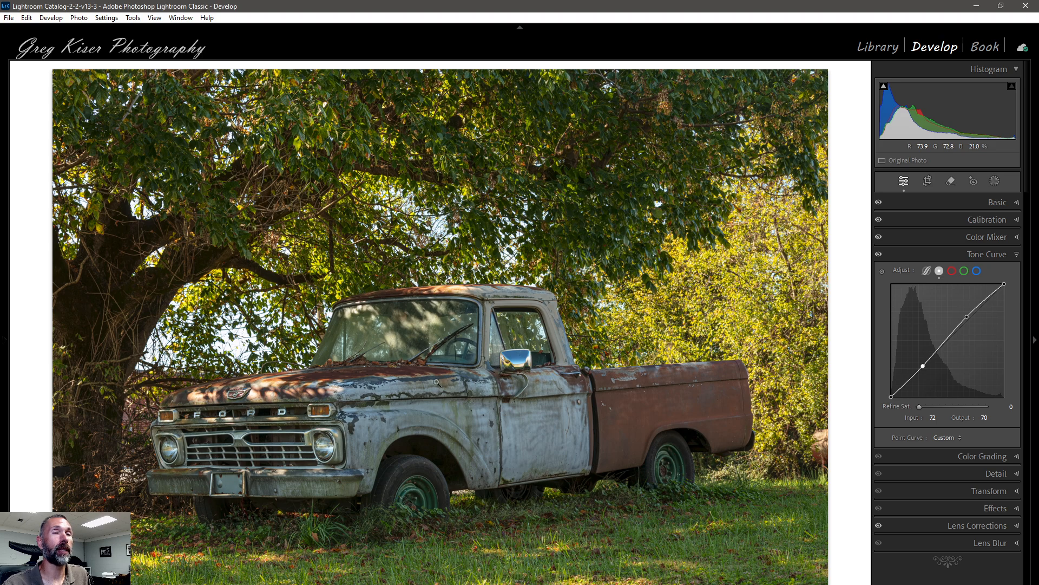
- Color grade the shadows blue at hue 231, saturation 26, and the midtones orange at hue 28, saturation 17
click(1020, 458)
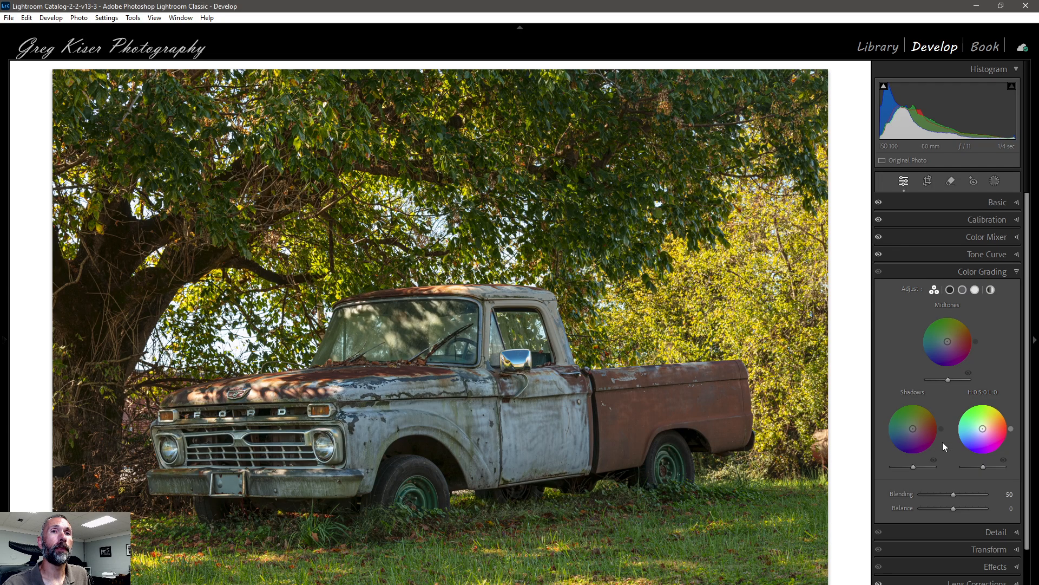
drag(913, 428, 912, 431)
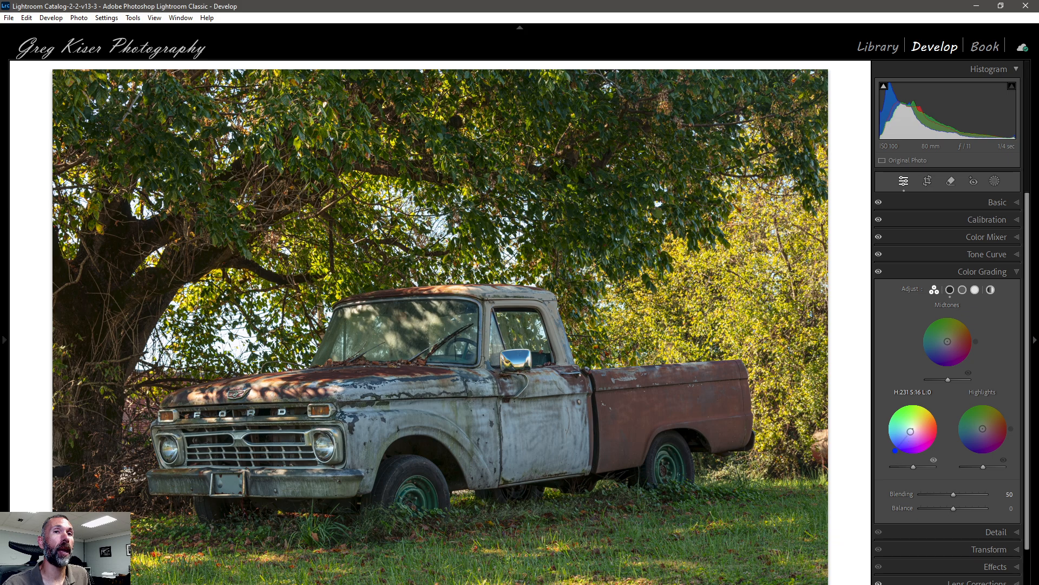
drag(911, 431, 908, 433)
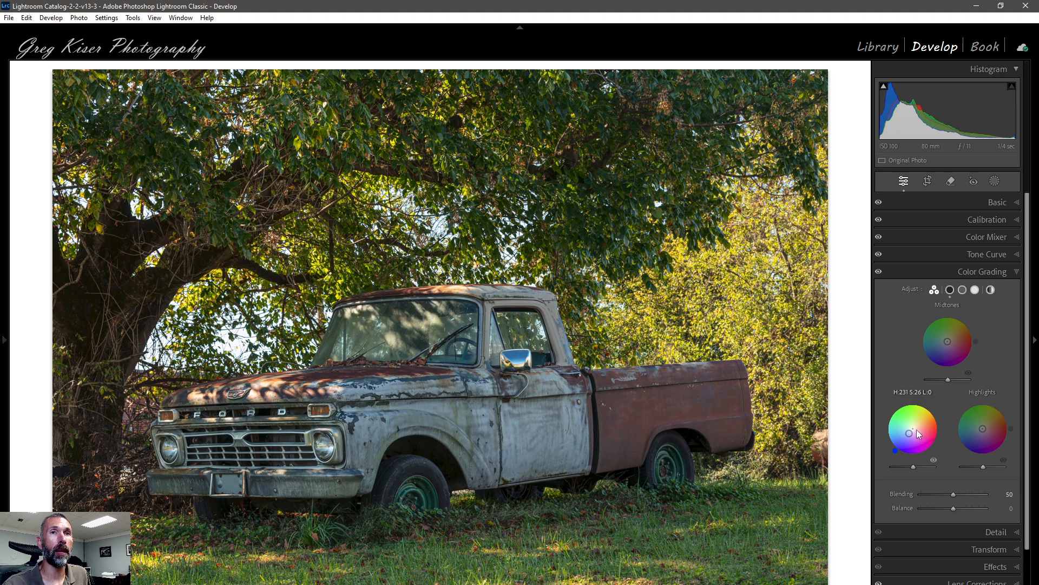
drag(947, 342, 950, 339)
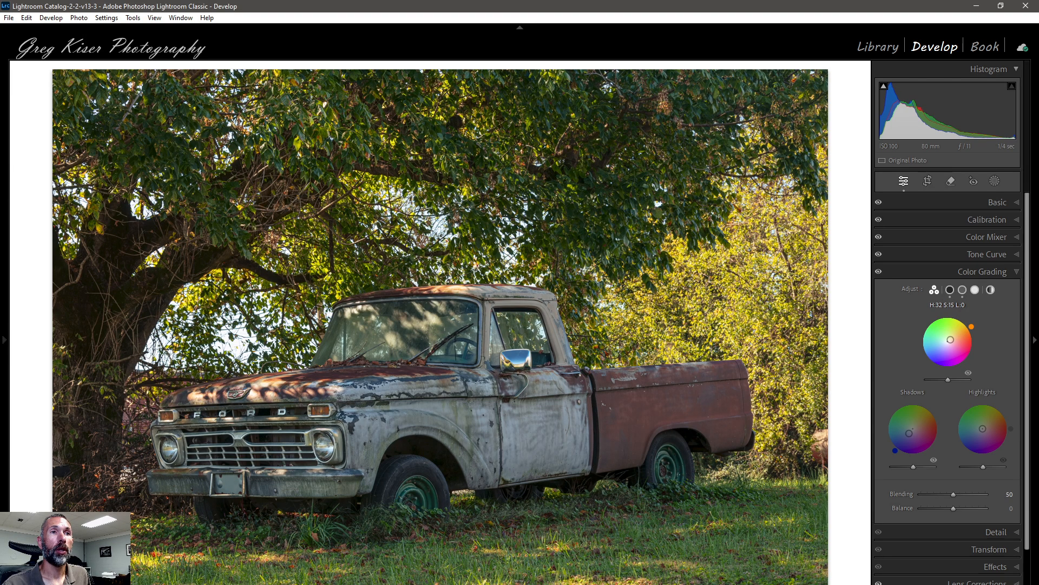
drag(951, 340, 951, 340)
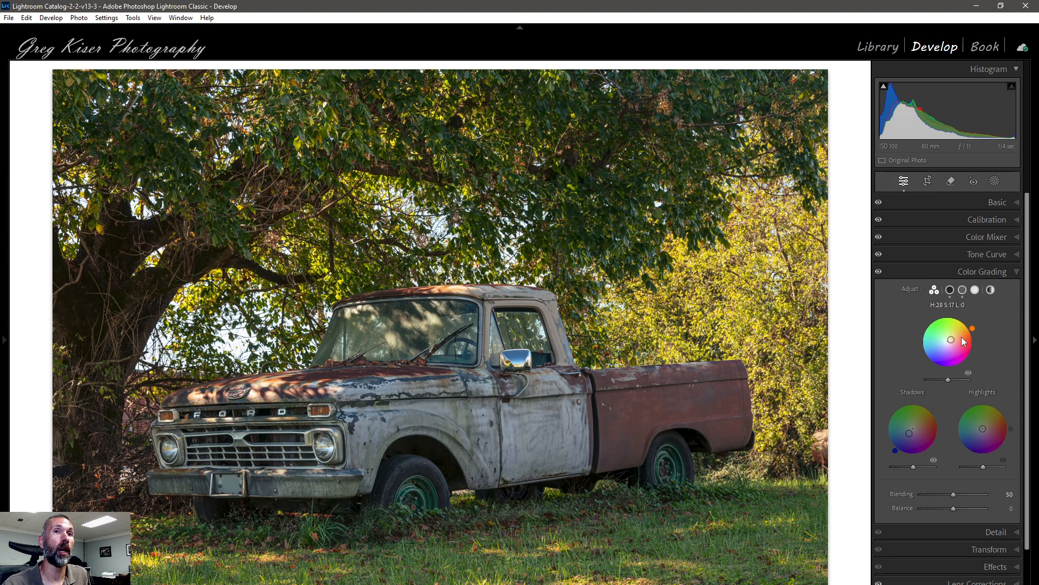
- Grade the midtones at hue 28, saturation 27 with slightly raised luminance, and set color grading Blending to 73 and Balance to +18
drag(951, 340, 954, 339)
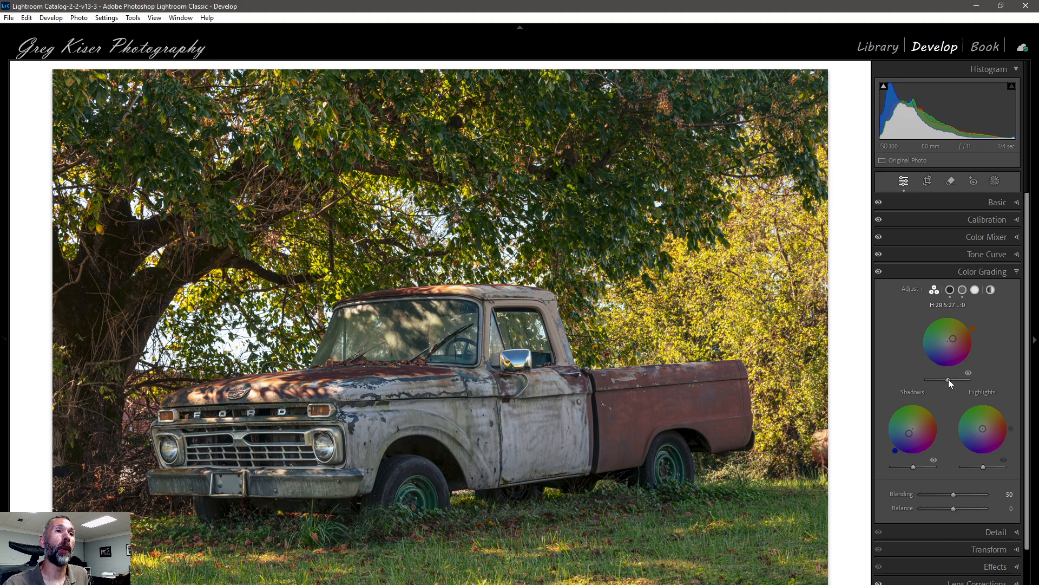
drag(948, 379, 950, 379)
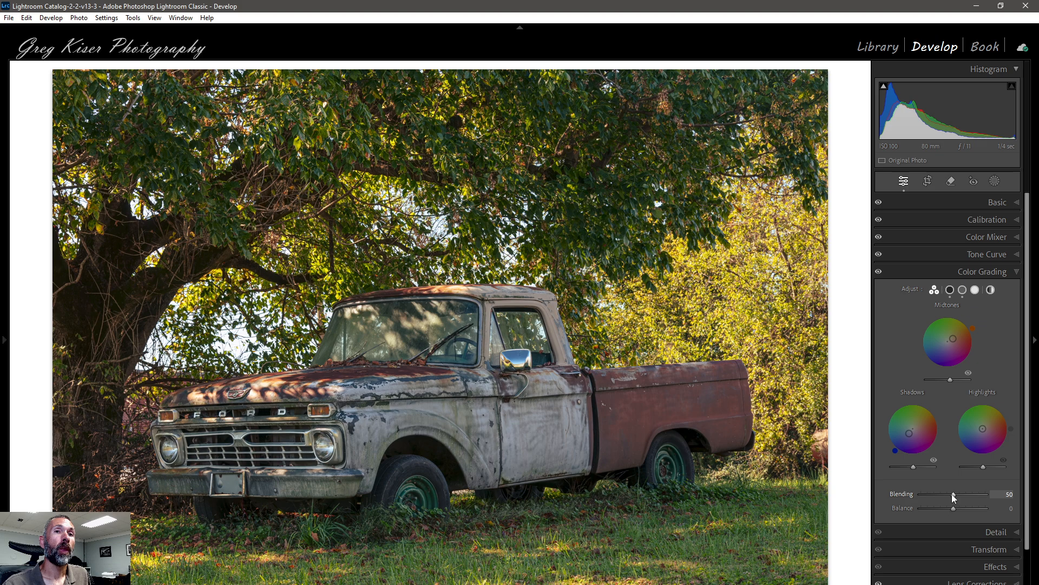
drag(952, 494, 935, 493)
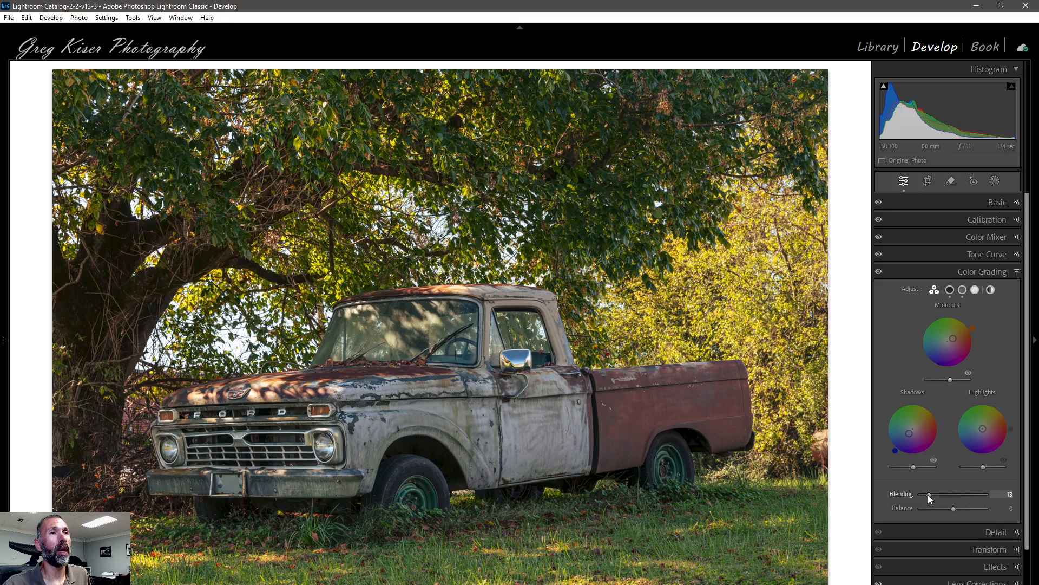
drag(929, 495, 987, 494)
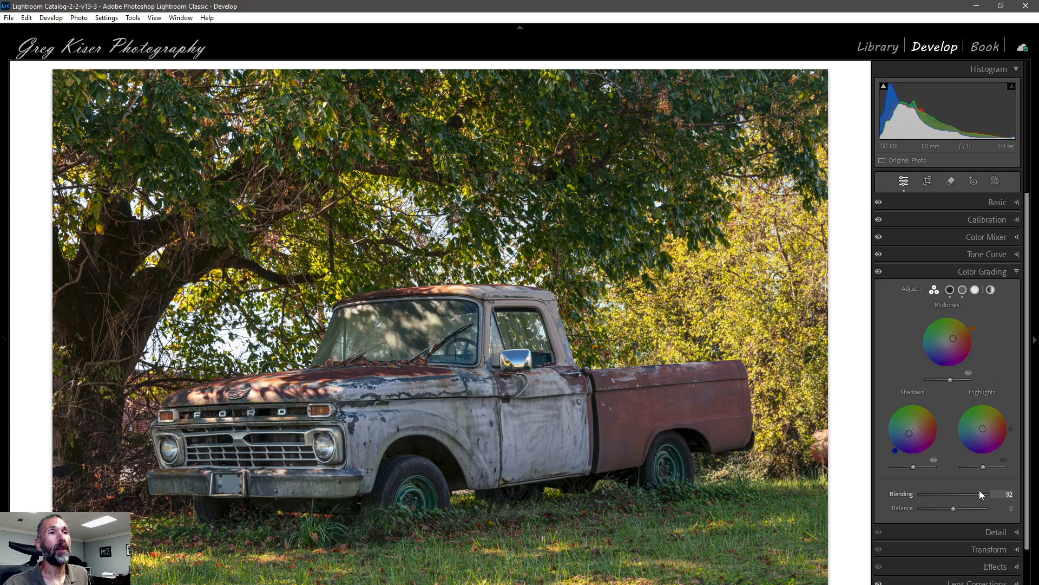
drag(980, 495, 970, 495)
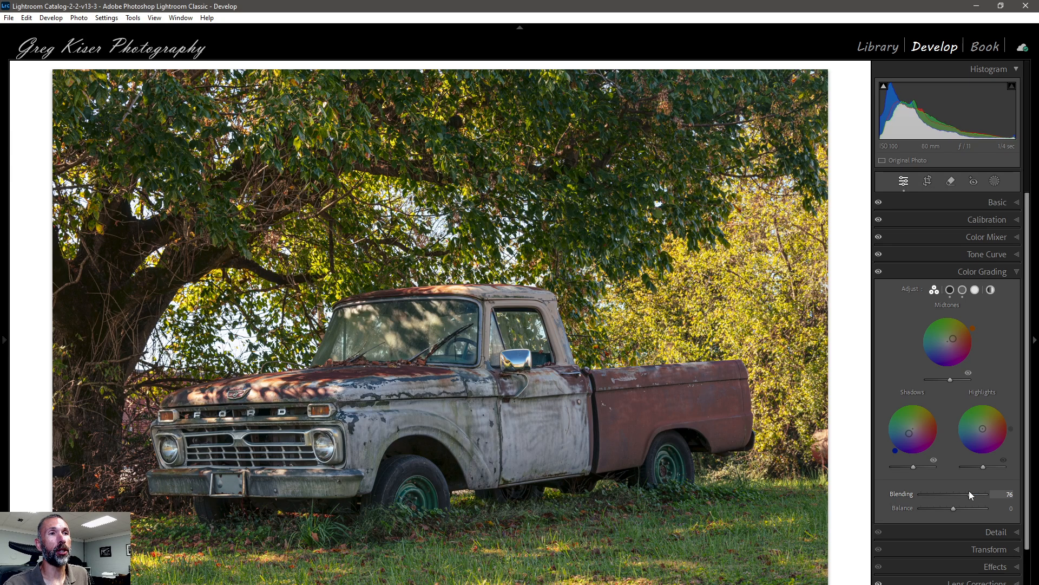
drag(967, 495, 967, 496)
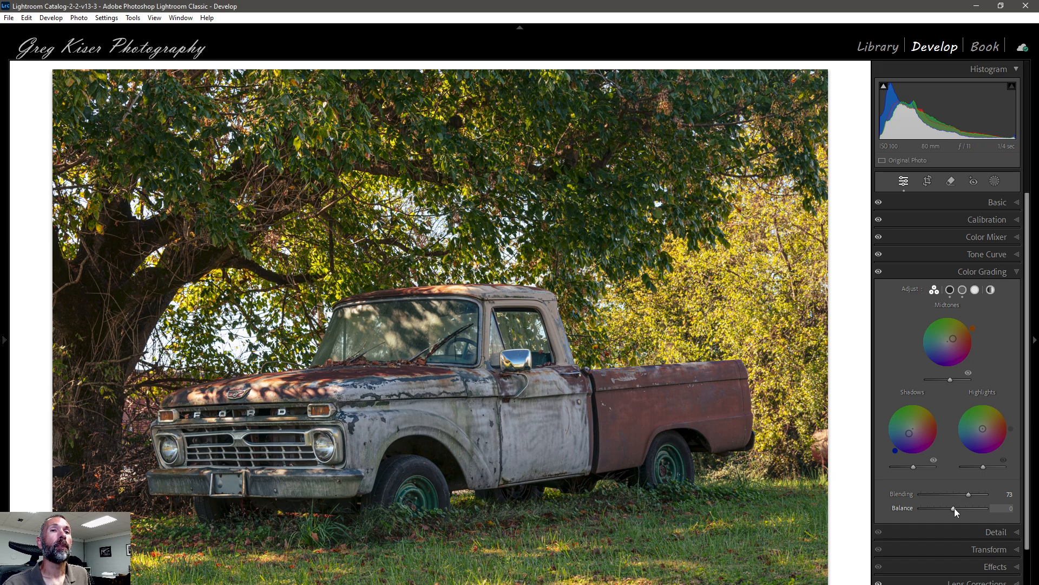
drag(954, 507, 961, 506)
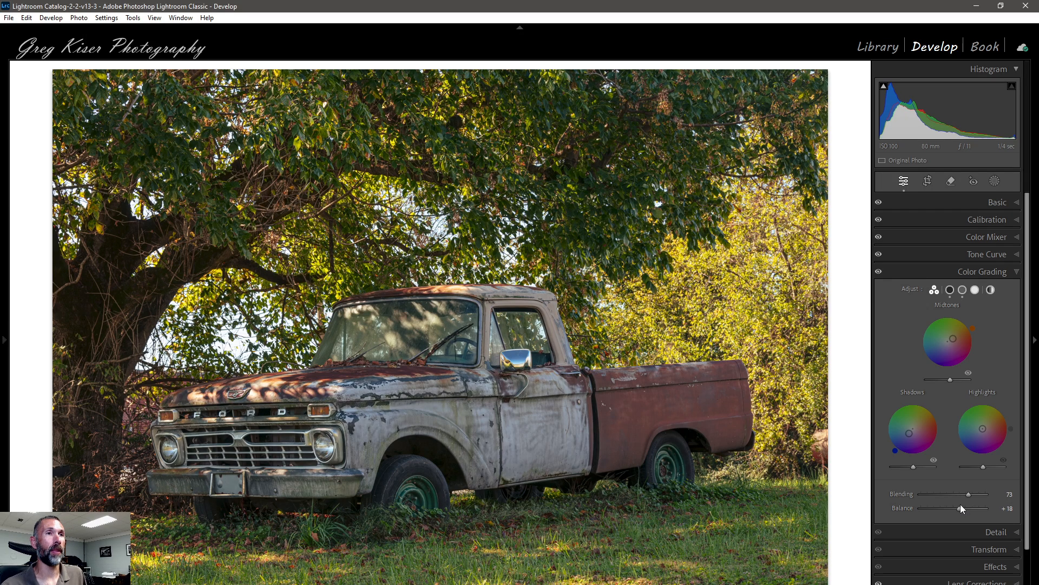
- Sharpen the photo with Amount 83 and Detail 49, judging the effect close up on the truck's headlight and grille
click(1012, 532)
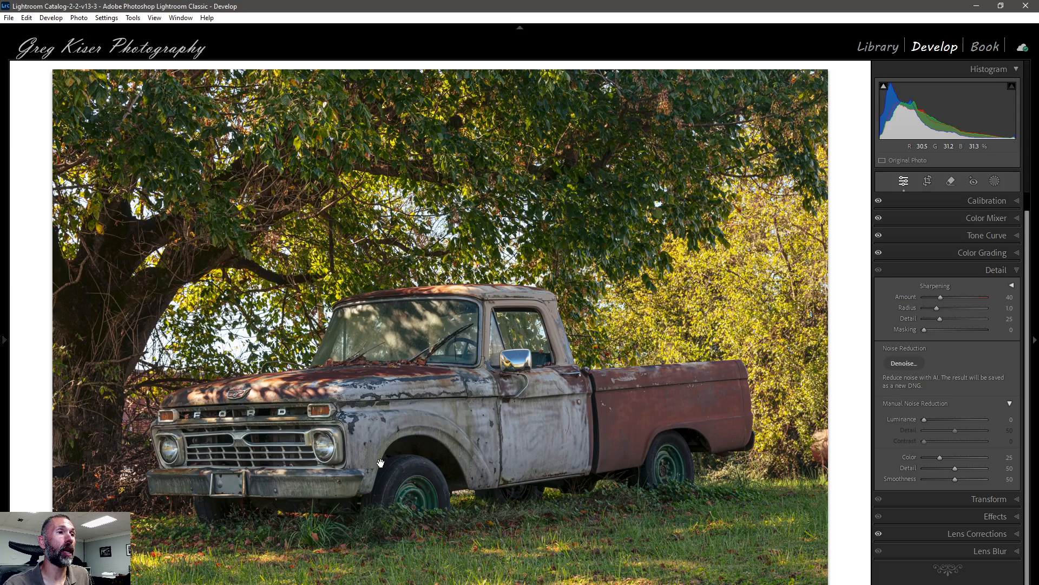
click(358, 460)
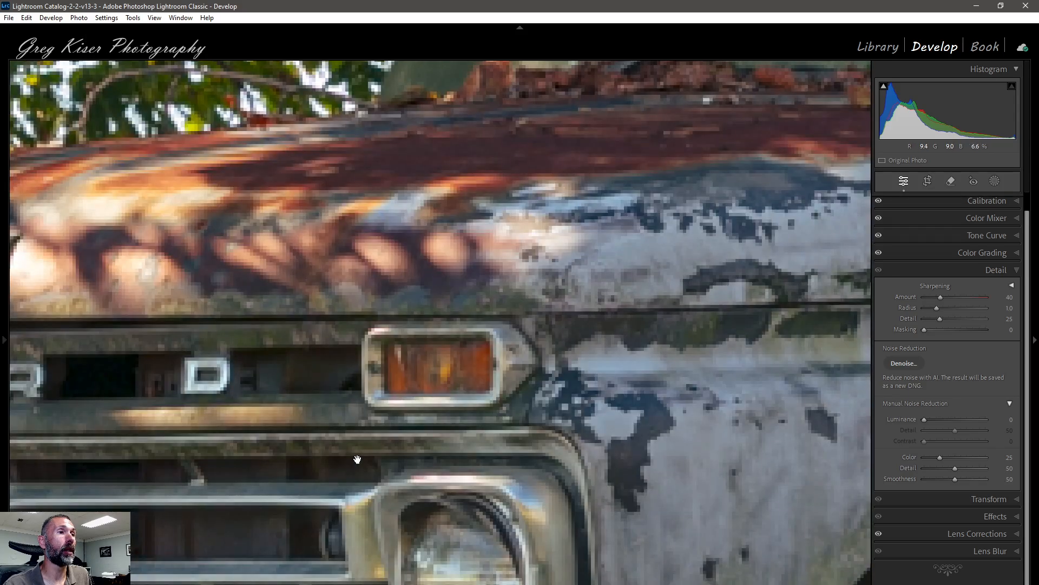
drag(550, 512, 503, 162)
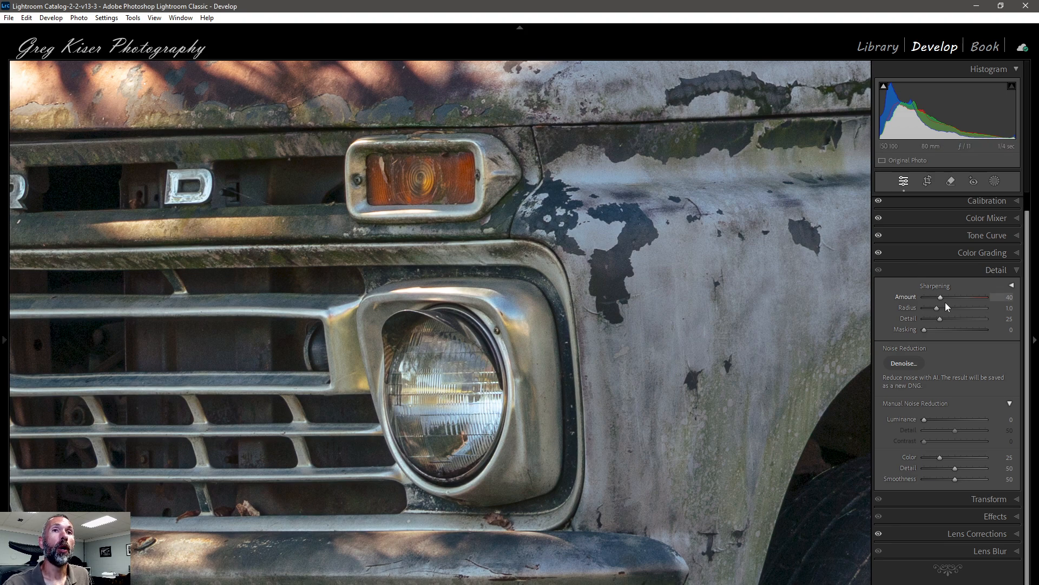
drag(940, 297, 952, 295)
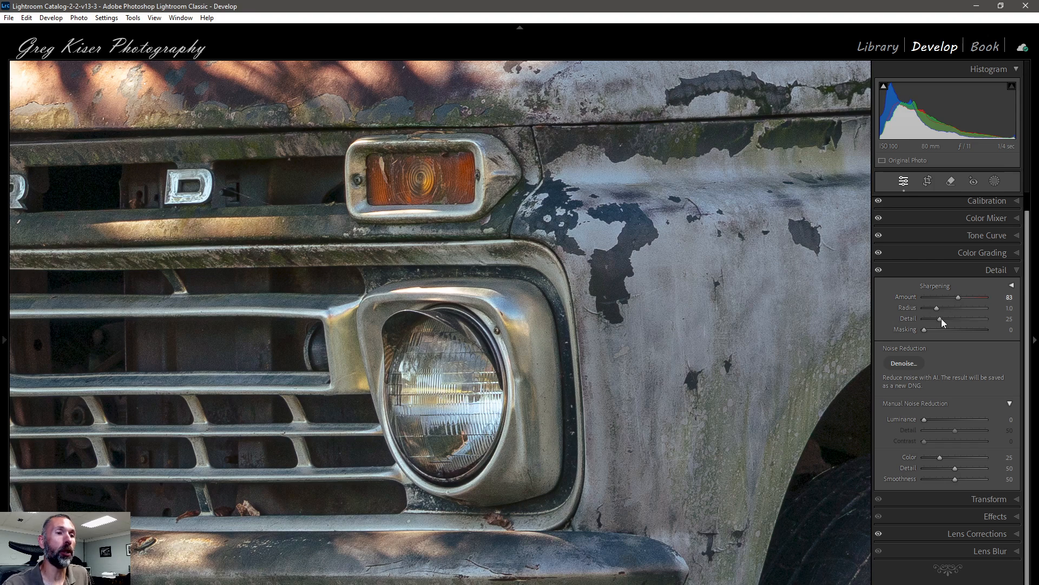
key(alt)
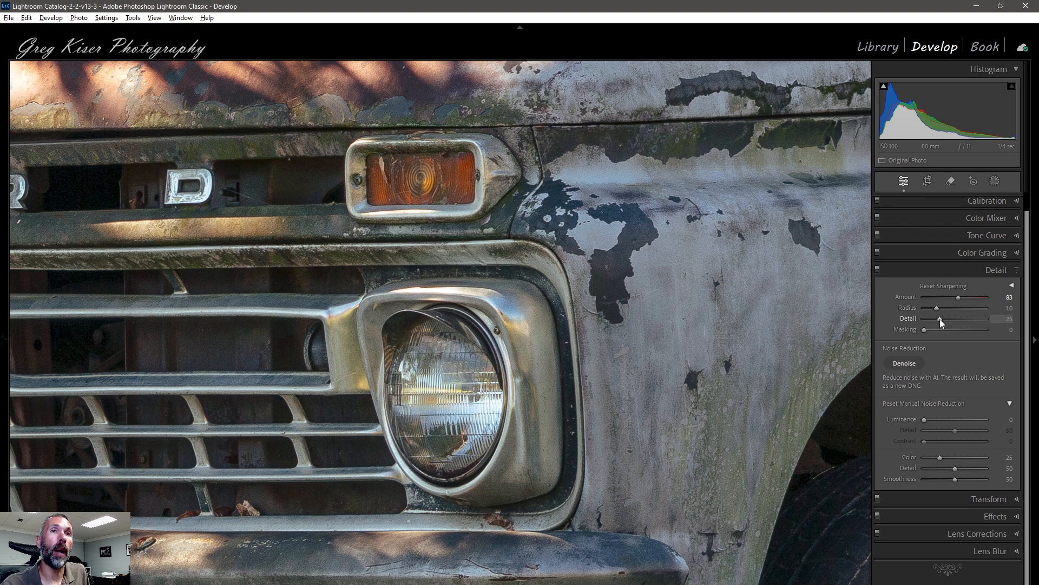
alt+click(940, 319)
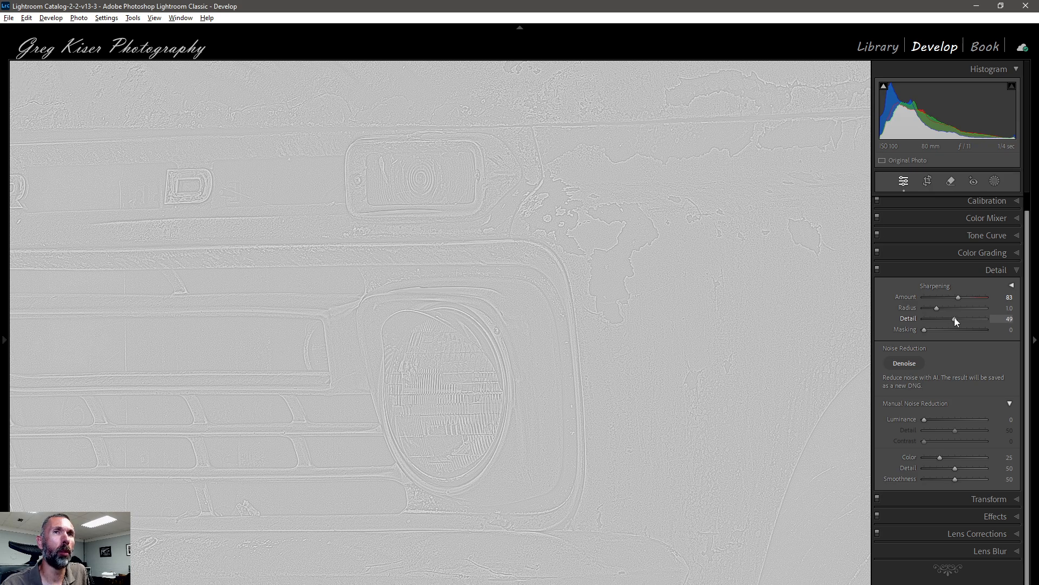
drag(954, 318, 954, 317)
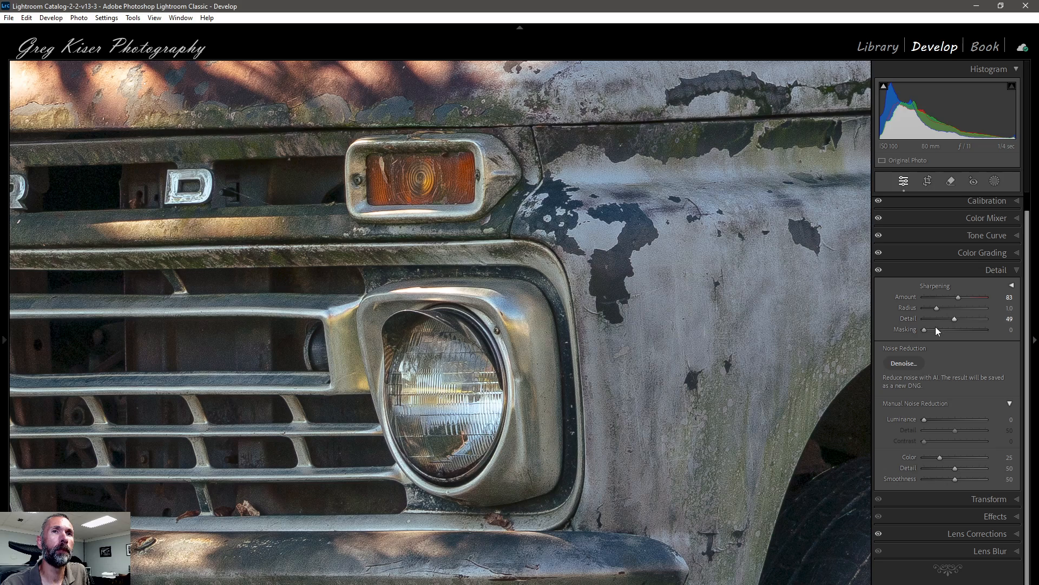
- Set the sharpening Masking to 83 while previewing the edge mask on the whole photo
click(600, 317)
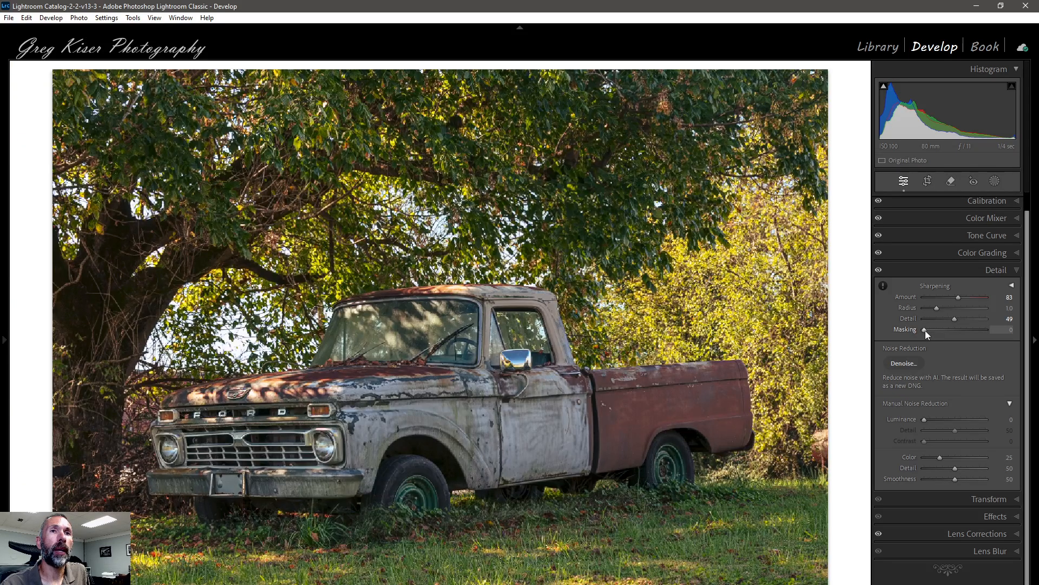
drag(925, 331, 971, 327)
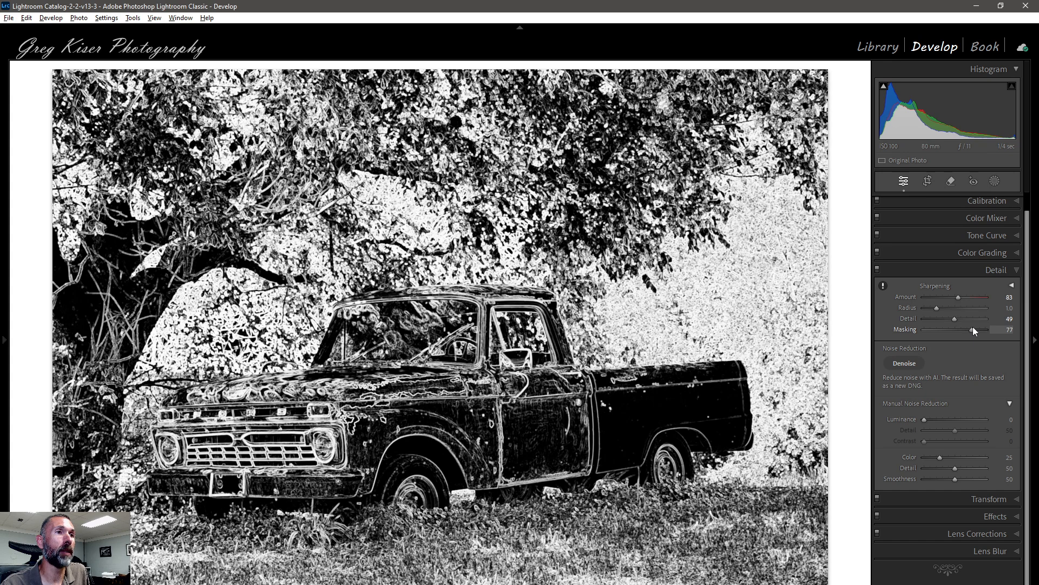
drag(974, 327, 975, 328)
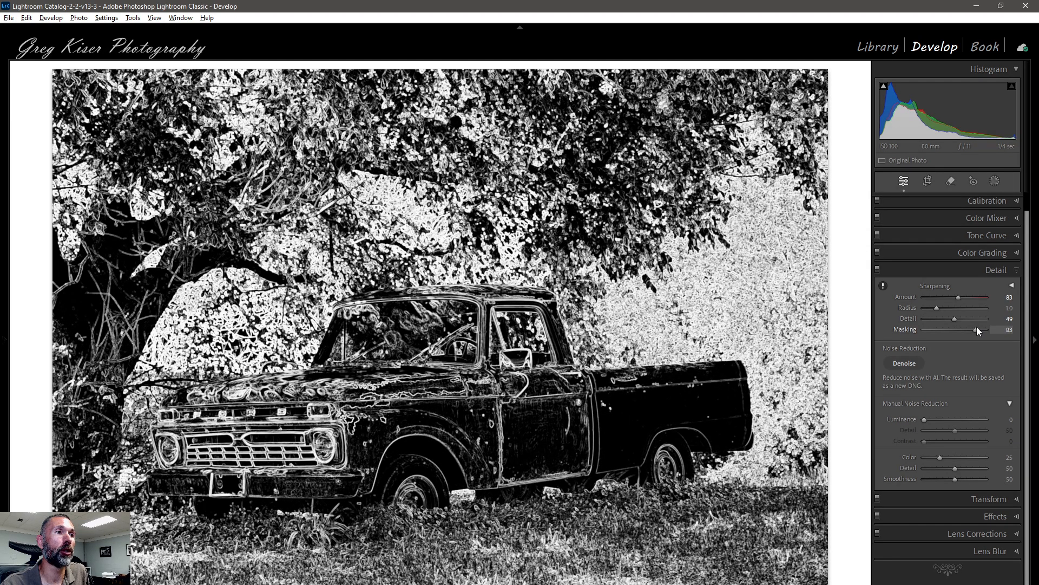
drag(977, 331, 977, 331)
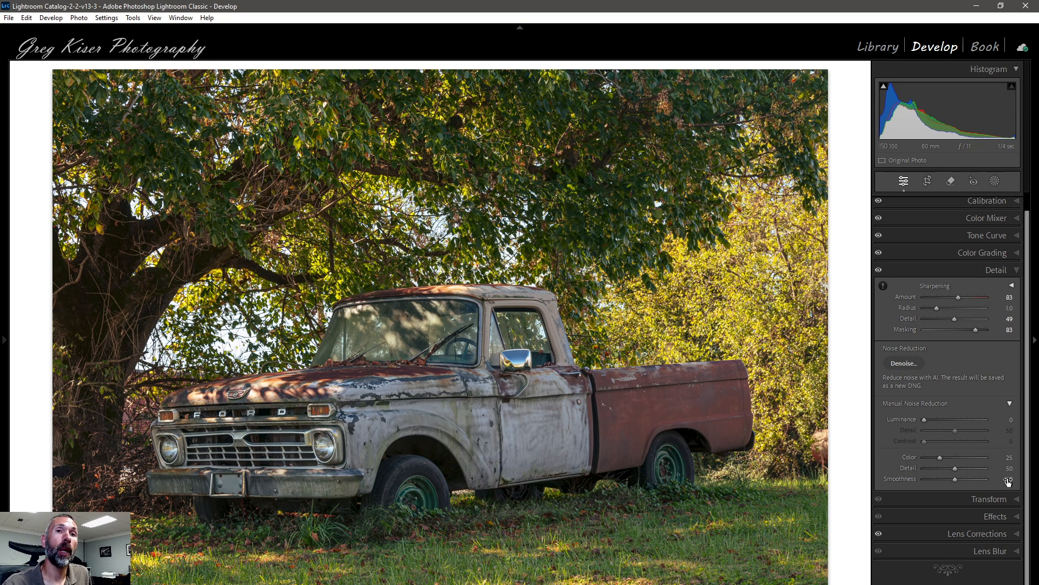
- Add a dark post-crop vignette using the Paint Overlay style with an Amount of -21
click(1017, 517)
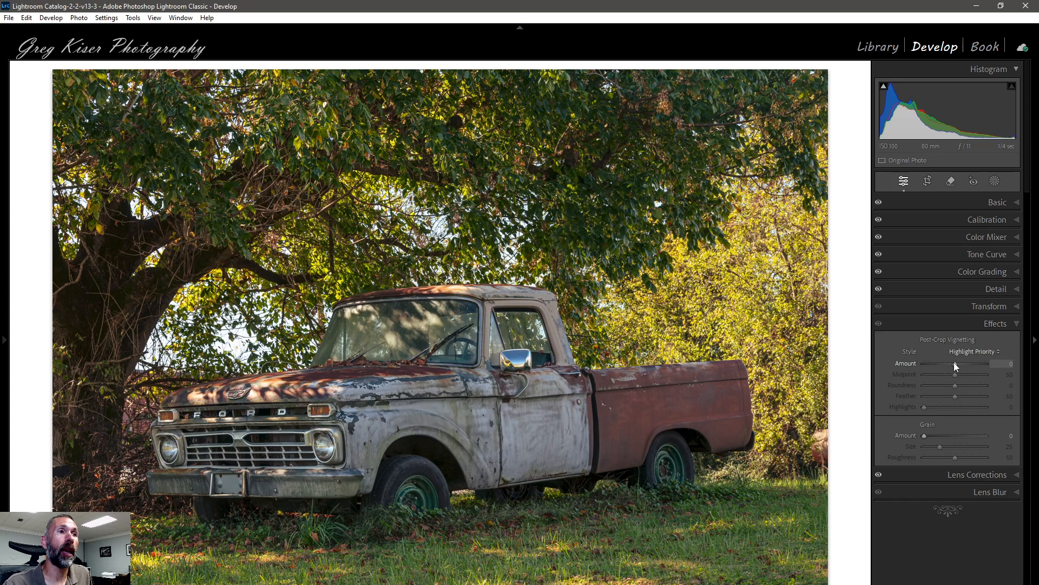
drag(953, 362, 950, 362)
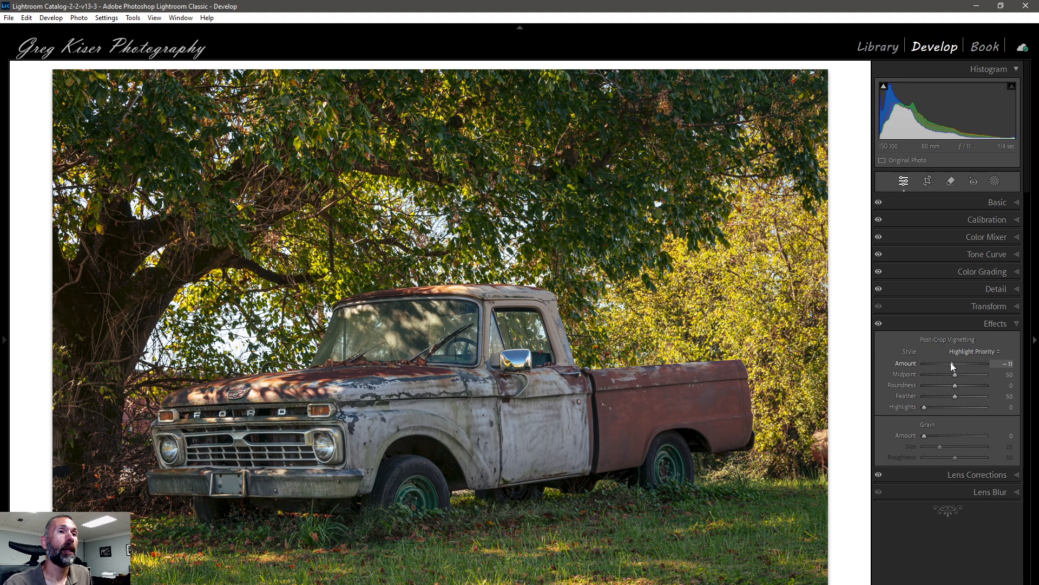
click(986, 352)
click(960, 389)
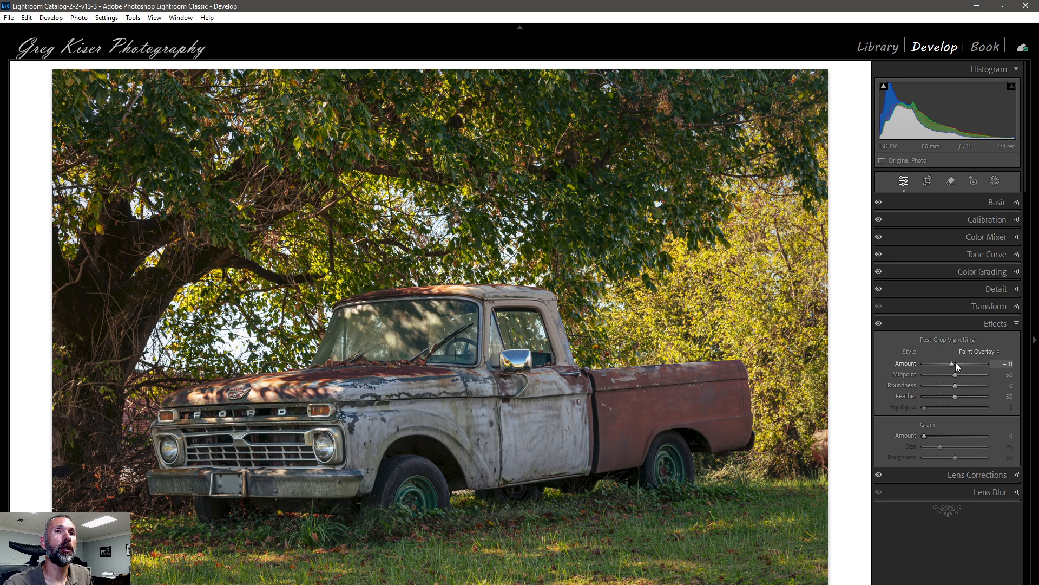
drag(950, 364, 948, 364)
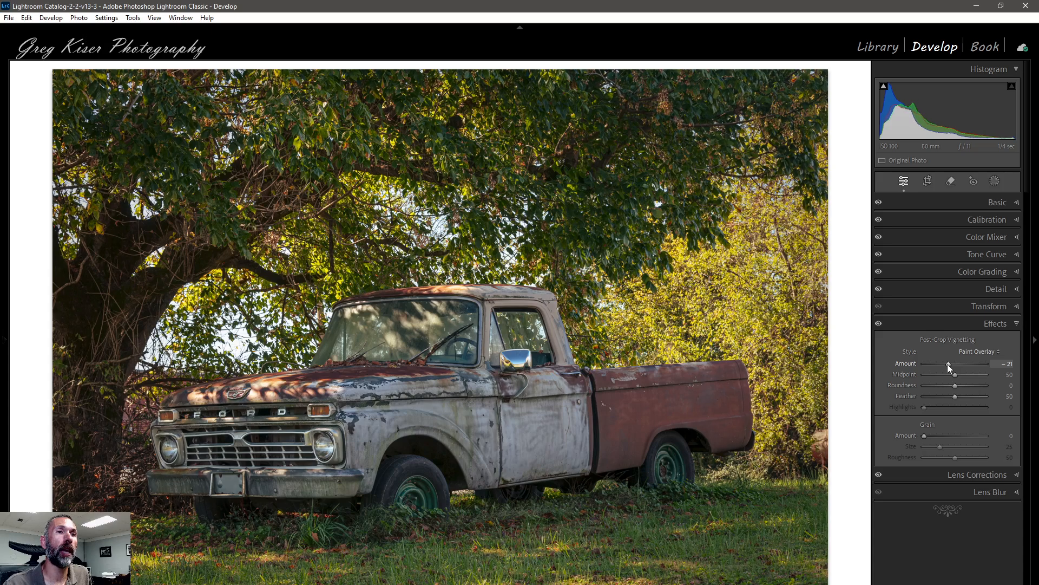
mouse_move(2, 310)
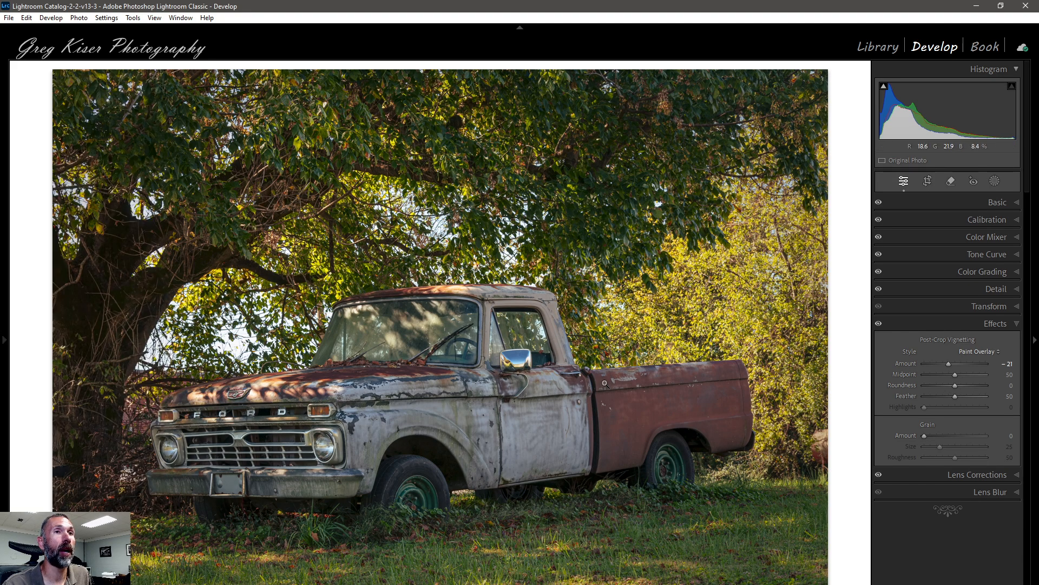
click(1016, 325)
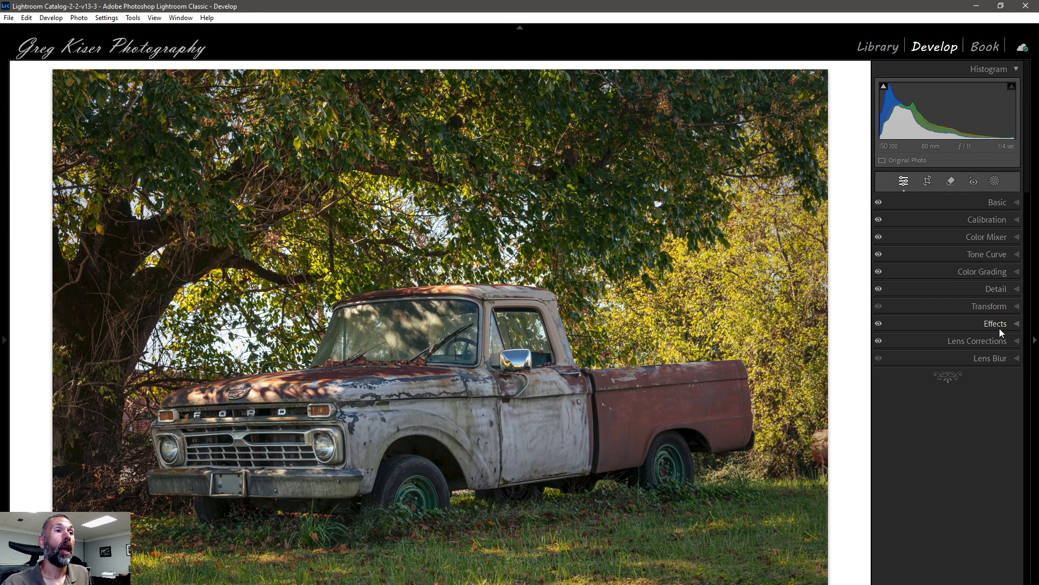
- Create a subject mask of the truck and set its Clarity to 25
click(994, 182)
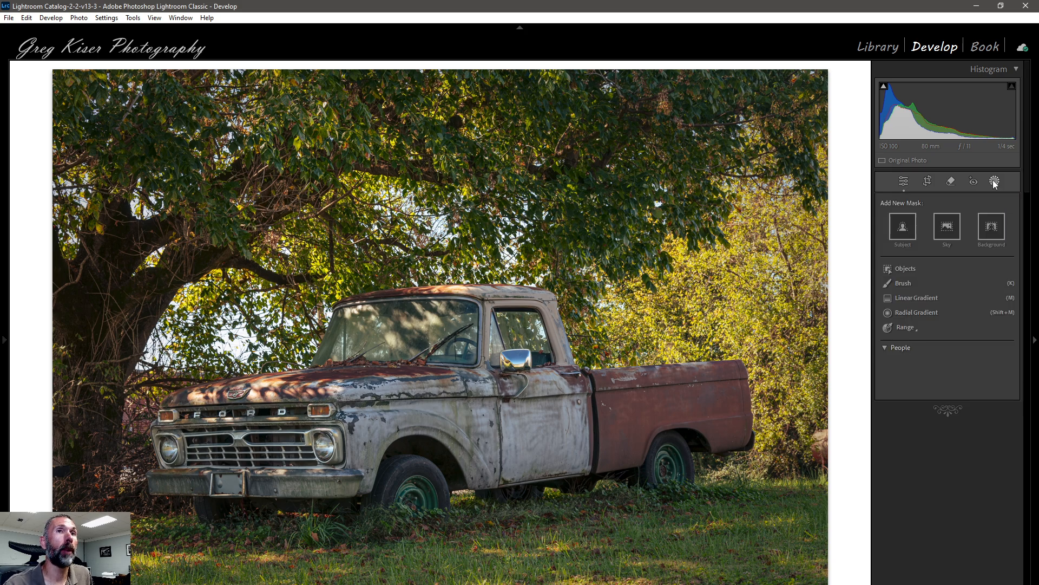
click(902, 227)
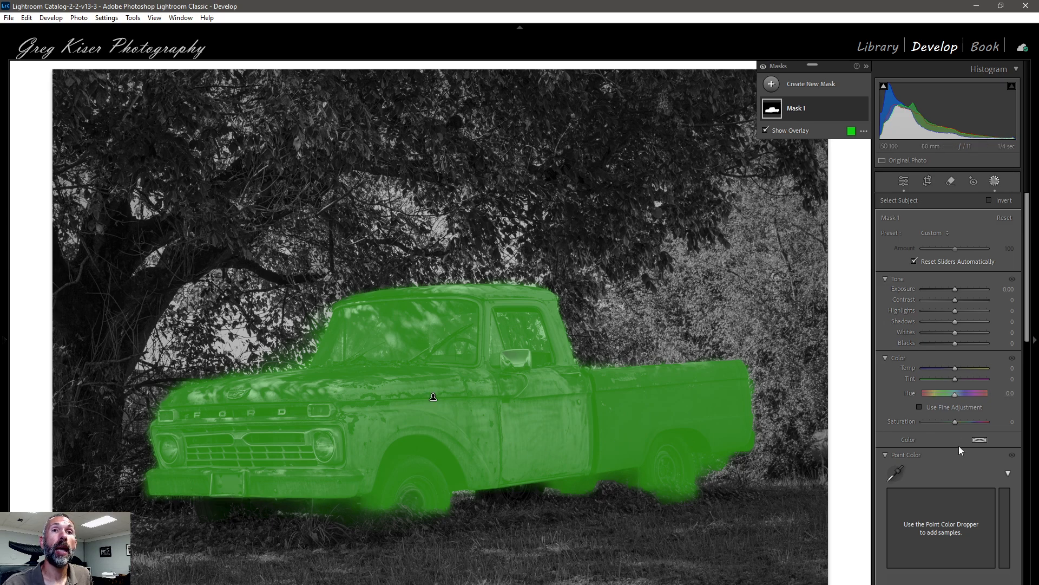
scroll(958, 447, down, 10)
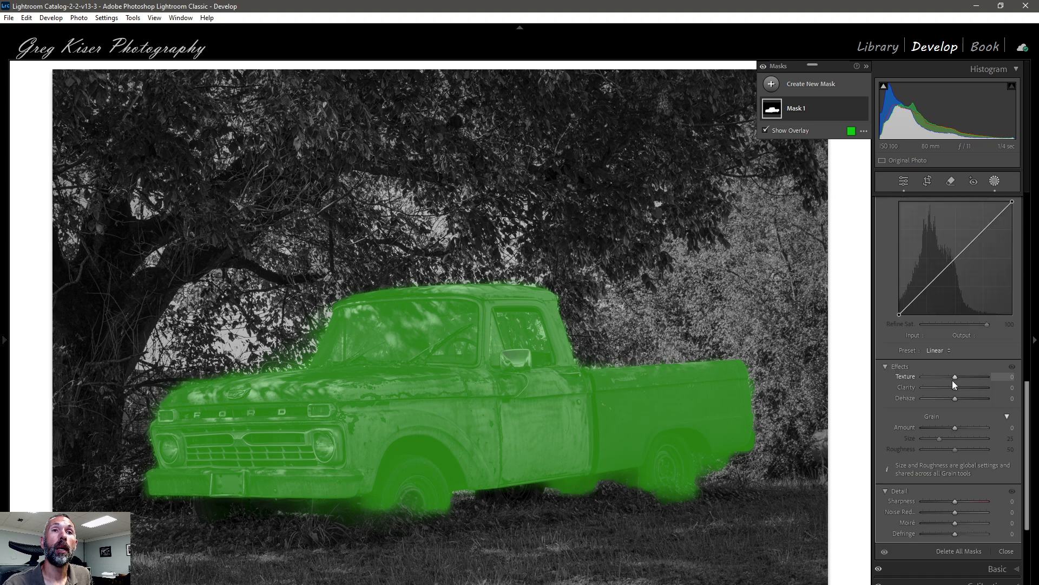
drag(956, 387, 963, 387)
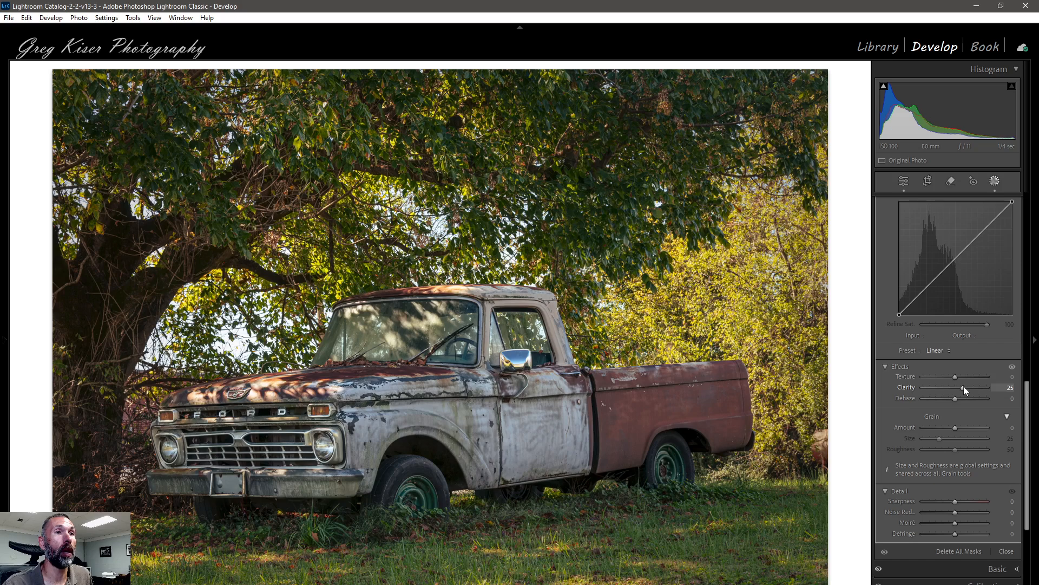
drag(964, 385, 964, 385)
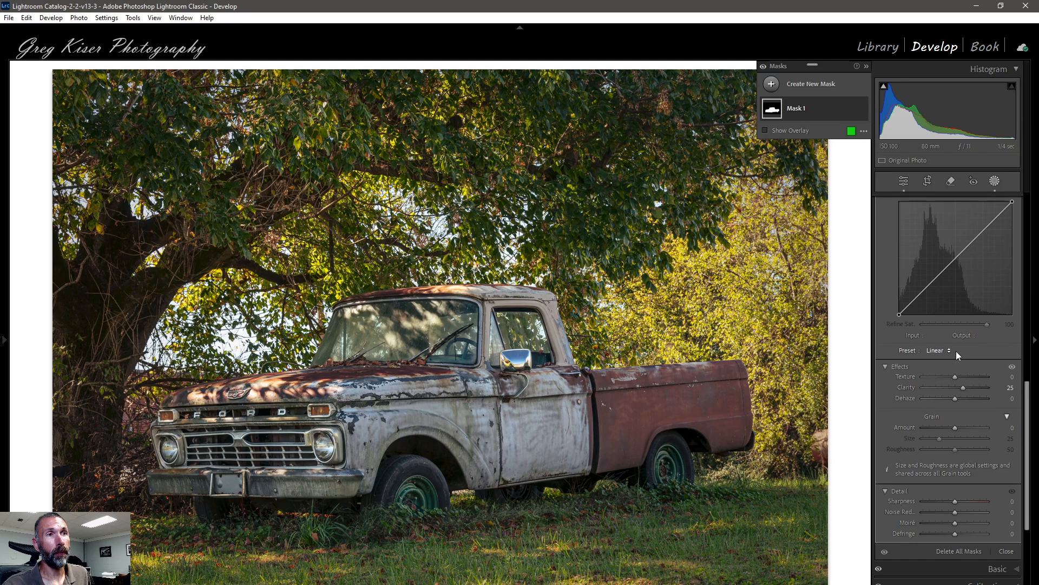
- Rename the truck's subject mask as Clarity
double_click(803, 108)
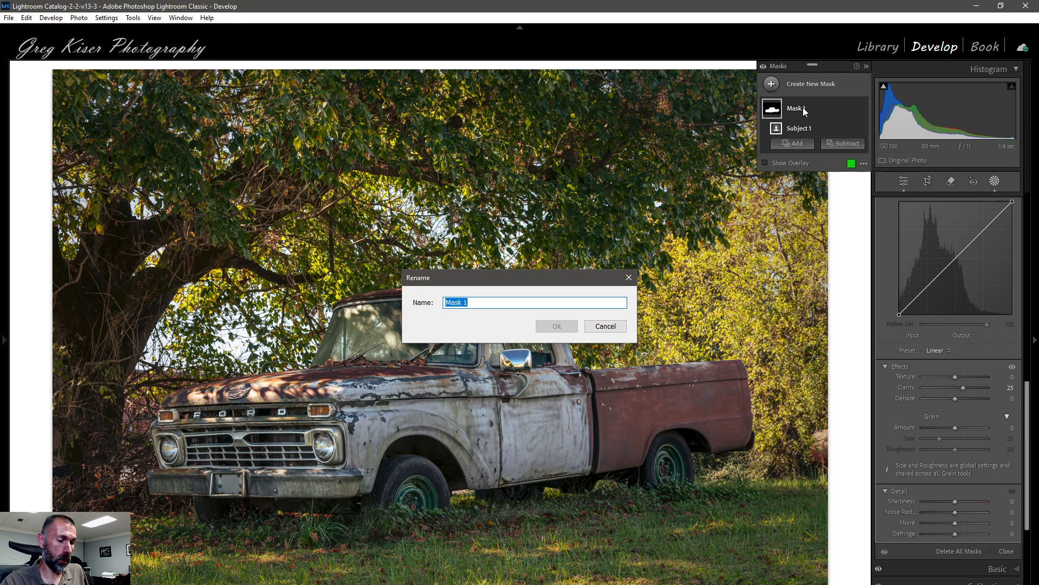
text(Clarity)
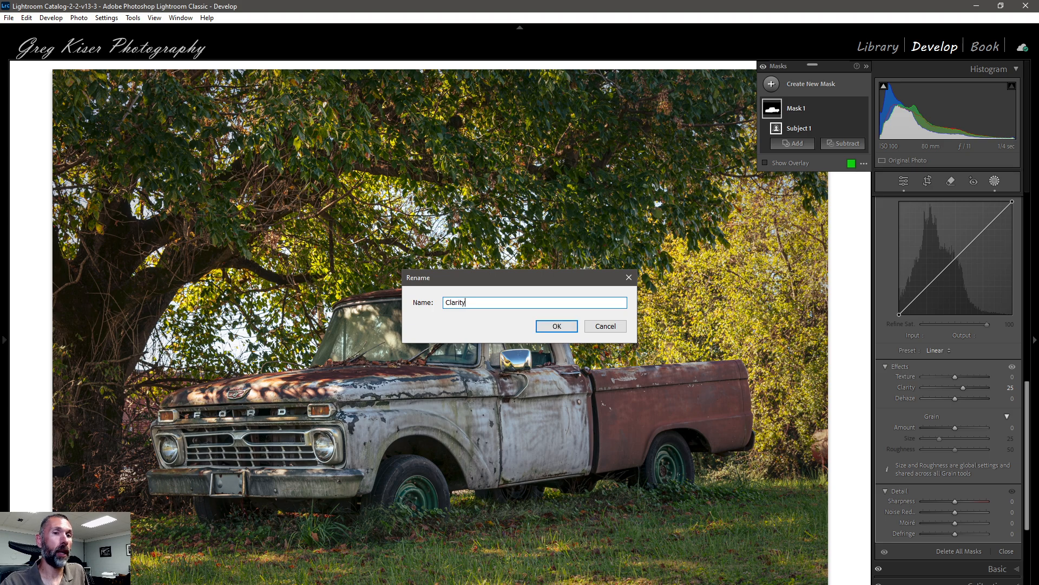
click(566, 326)
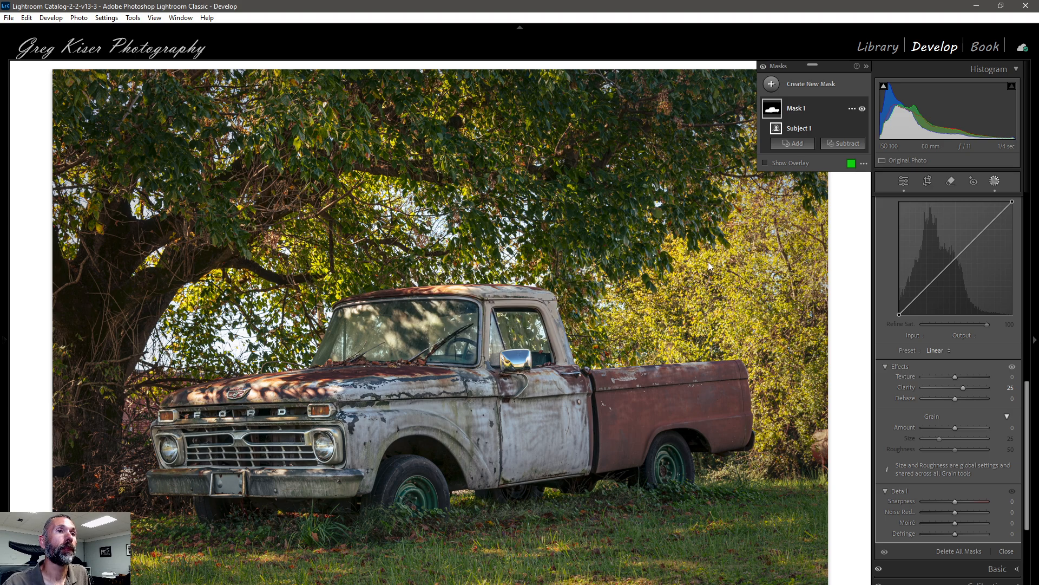
- Add a radial gradient mask as a wide ellipse centred on the front fender, covering the truck's grille, hood and cab
click(824, 84)
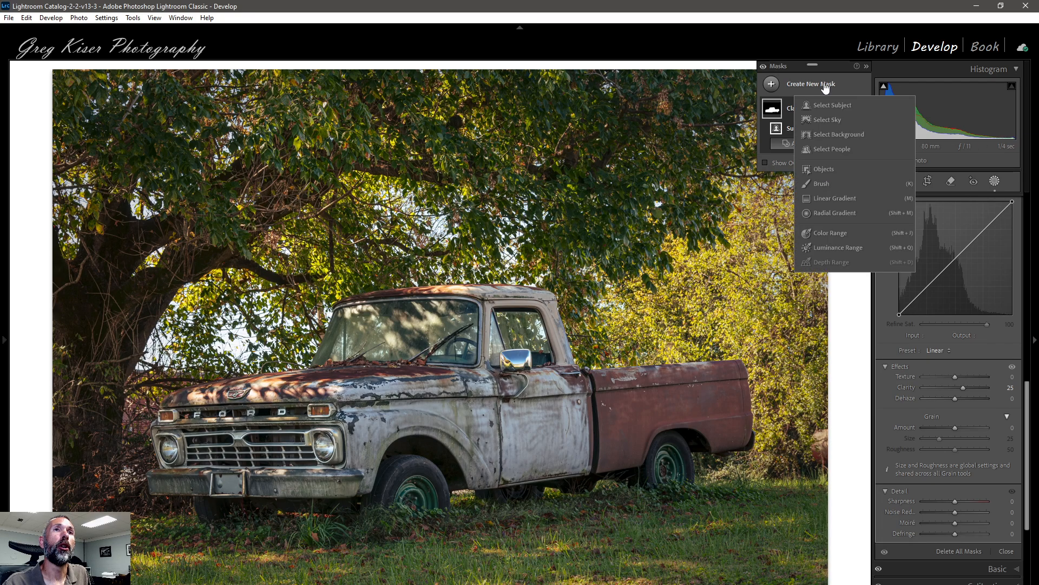
click(831, 211)
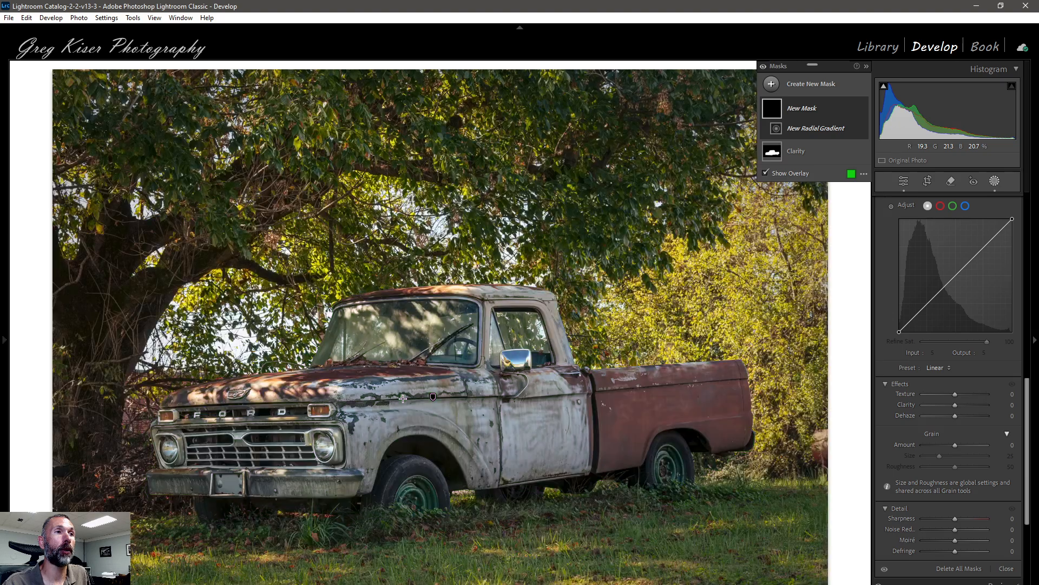
drag(402, 399, 709, 532)
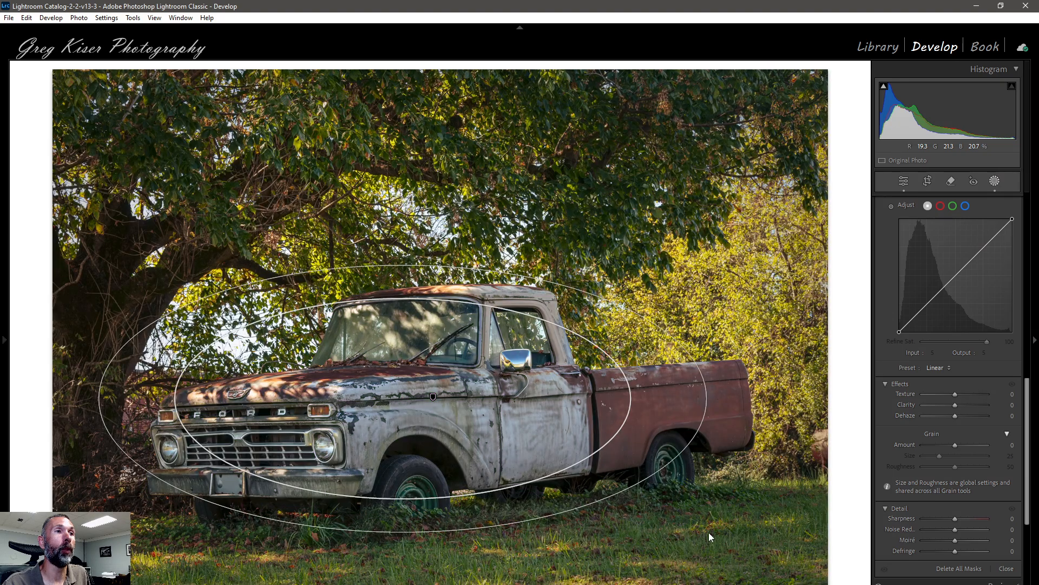
- Enlarge the radial gradient beyond the truck, set its Feather to 72, tilt it slightly and recentre it over the front fender
drag(639, 501, 814, 570)
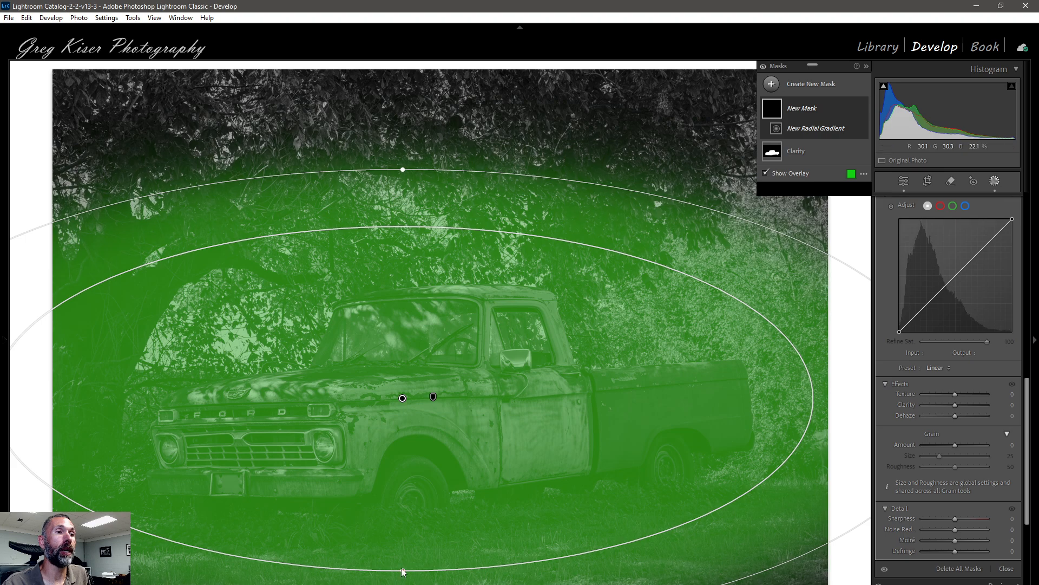
drag(404, 557, 409, 463)
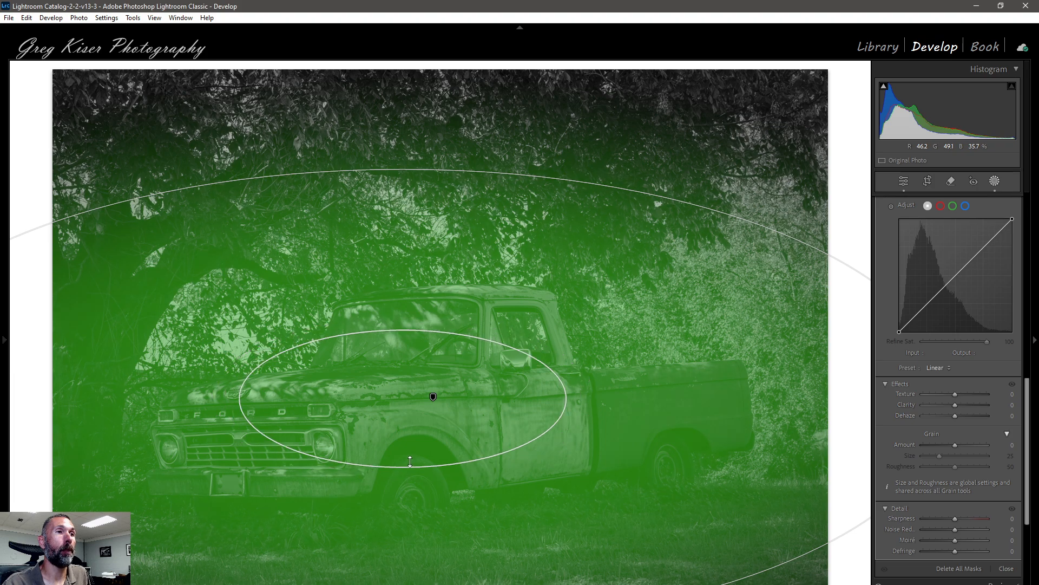
drag(341, 176, 323, 182)
drag(342, 402, 371, 413)
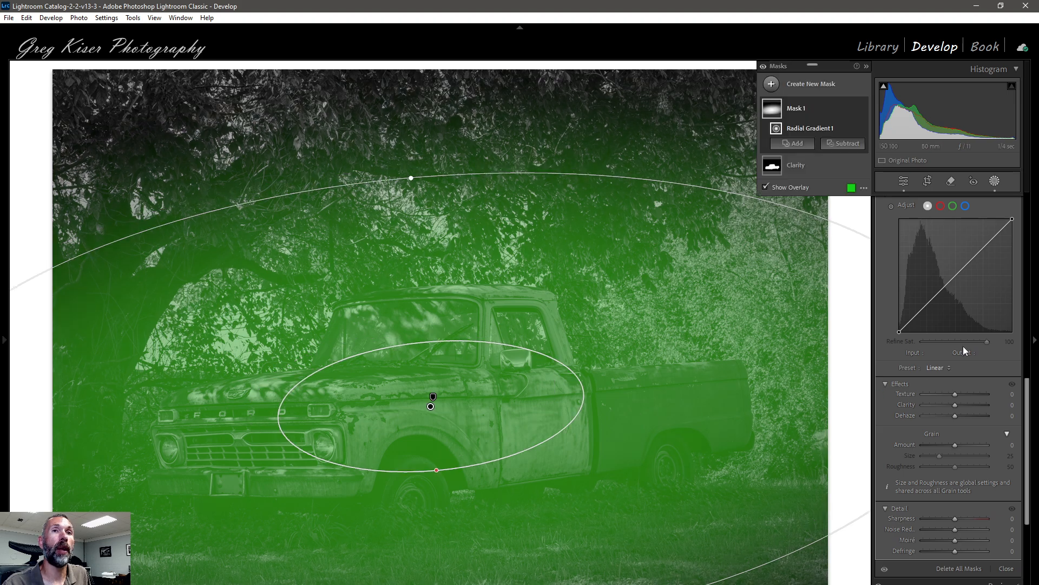
- Set the radial gradient mask's Exposure to 0.34 and rename the mask as Focal
scroll(972, 333, up, 5)
scroll(972, 333, up, 2)
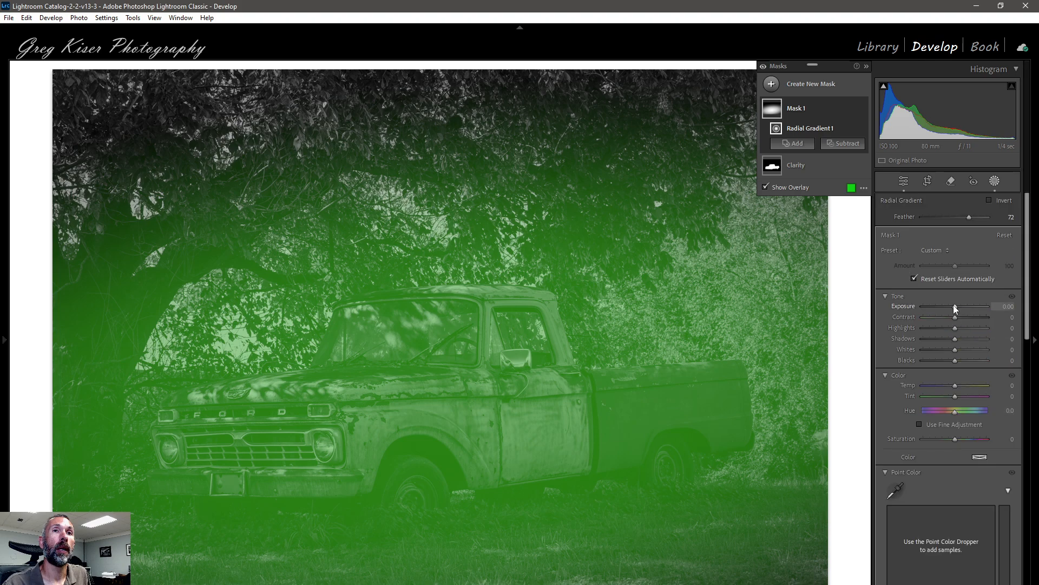
drag(955, 306, 957, 306)
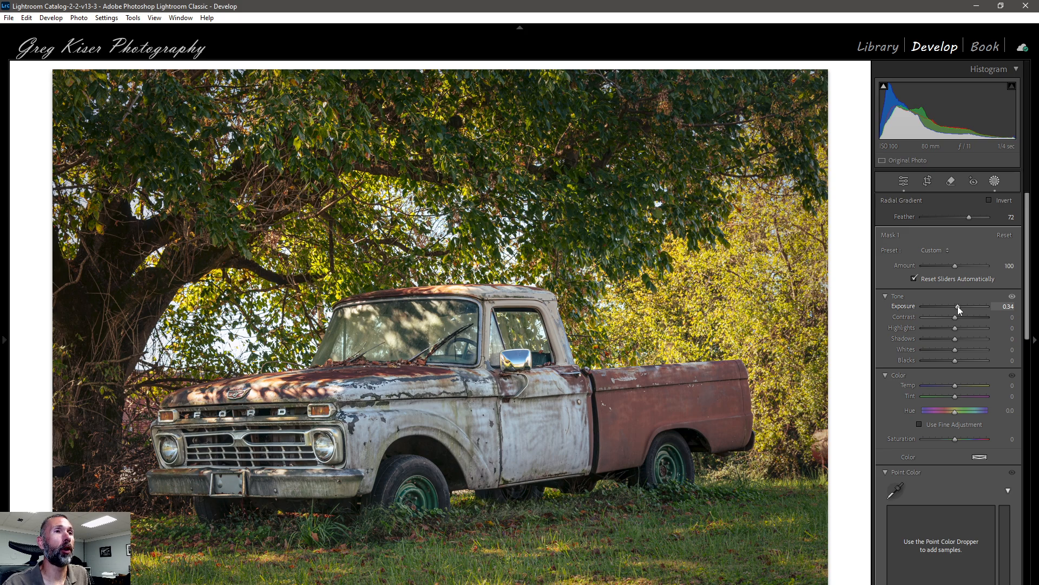
double_click(799, 112)
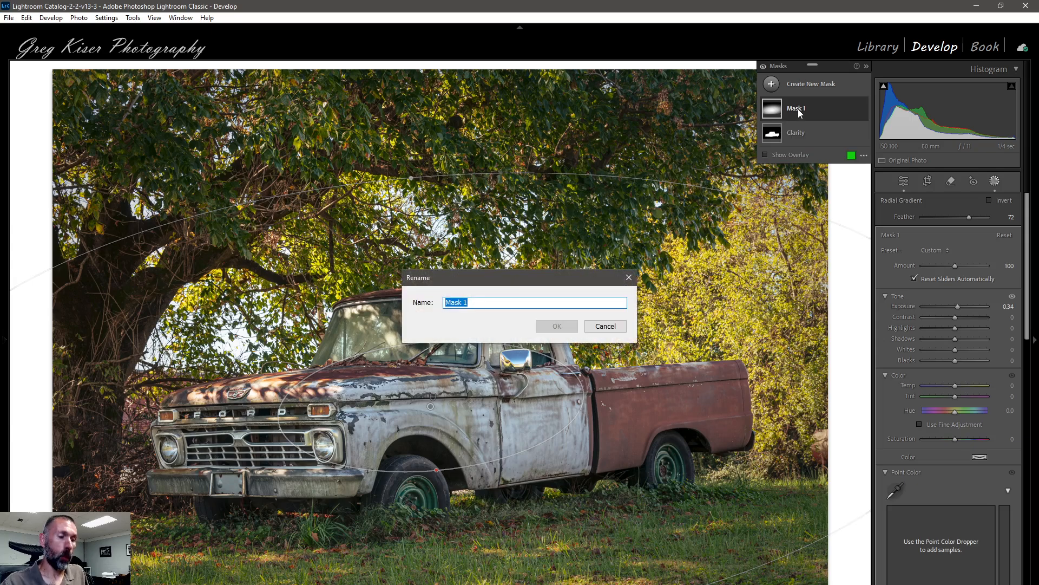
text(Focal)
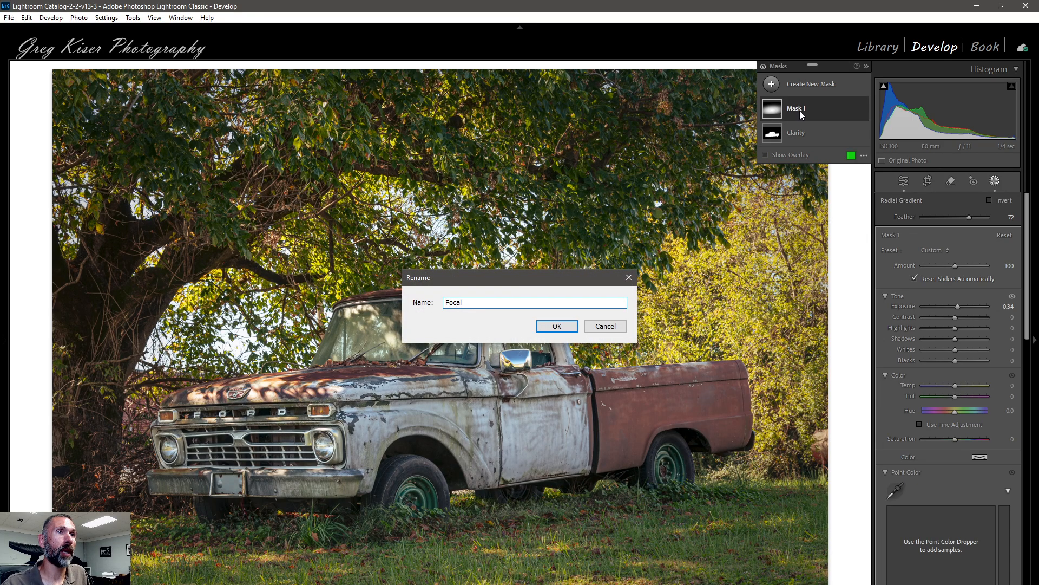
click(557, 326)
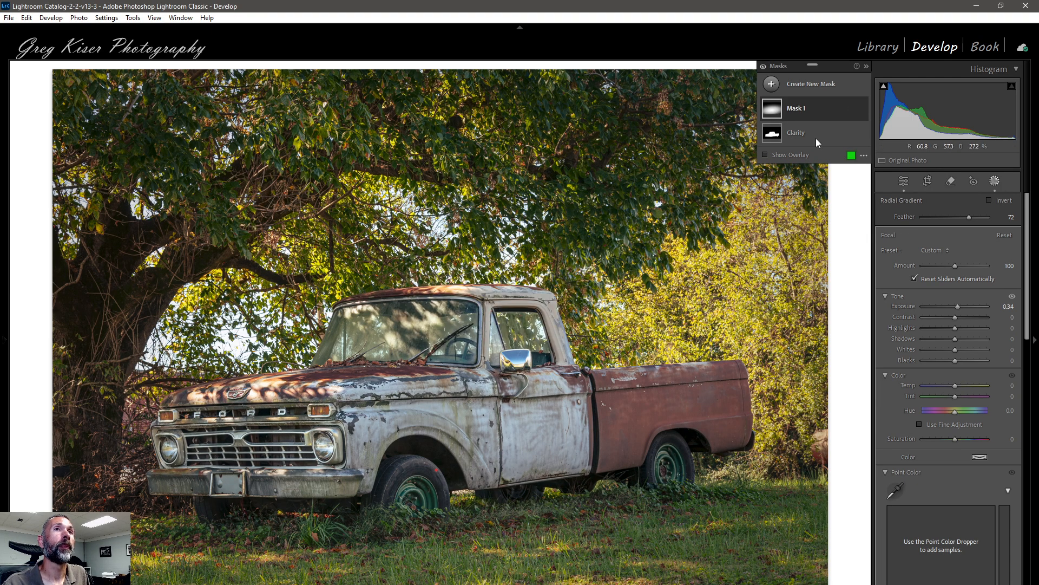
- Add a second large, slightly tilted radial gradient centred on the truck's door and fender, and invert it to cover the surroundings
click(823, 86)
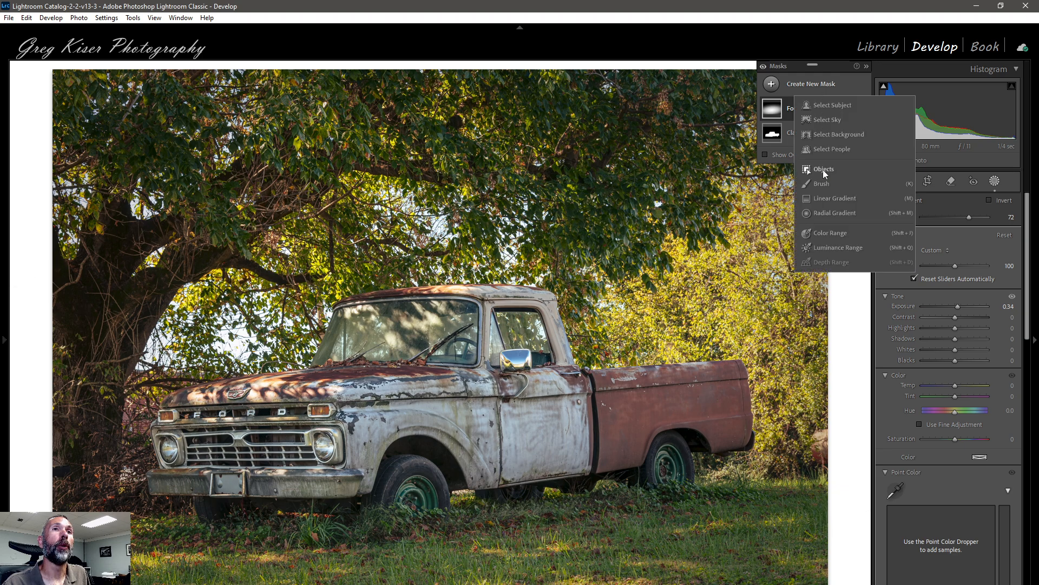
click(822, 211)
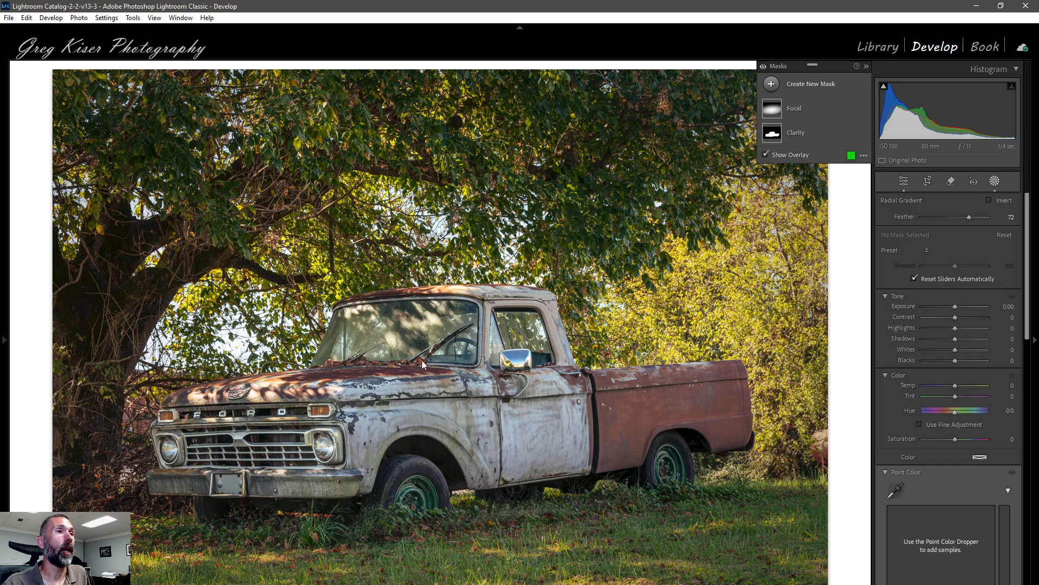
click(382, 369)
drag(377, 370, 837, 567)
drag(710, 138, 605, 150)
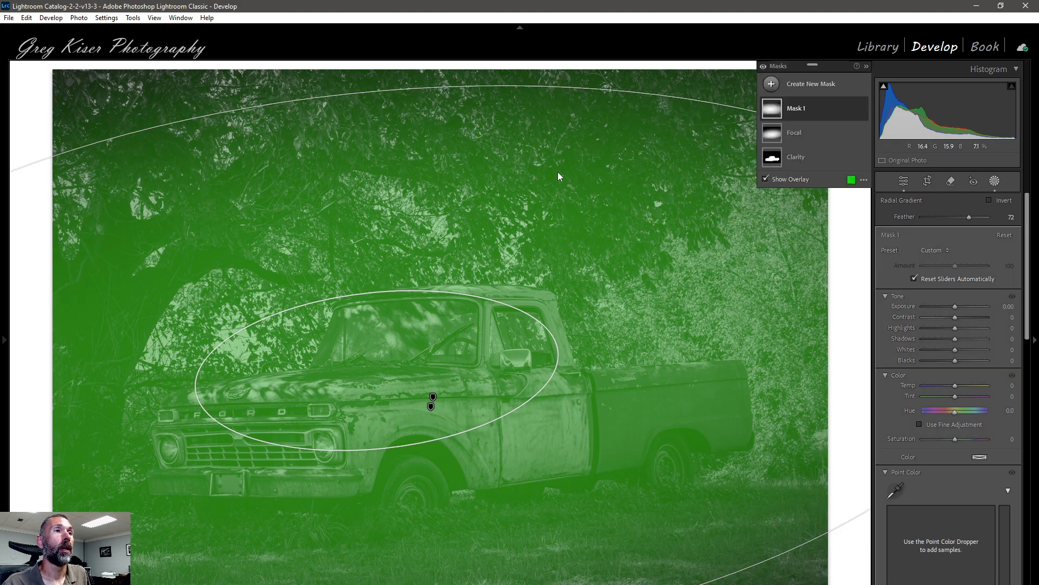
drag(393, 394, 502, 442)
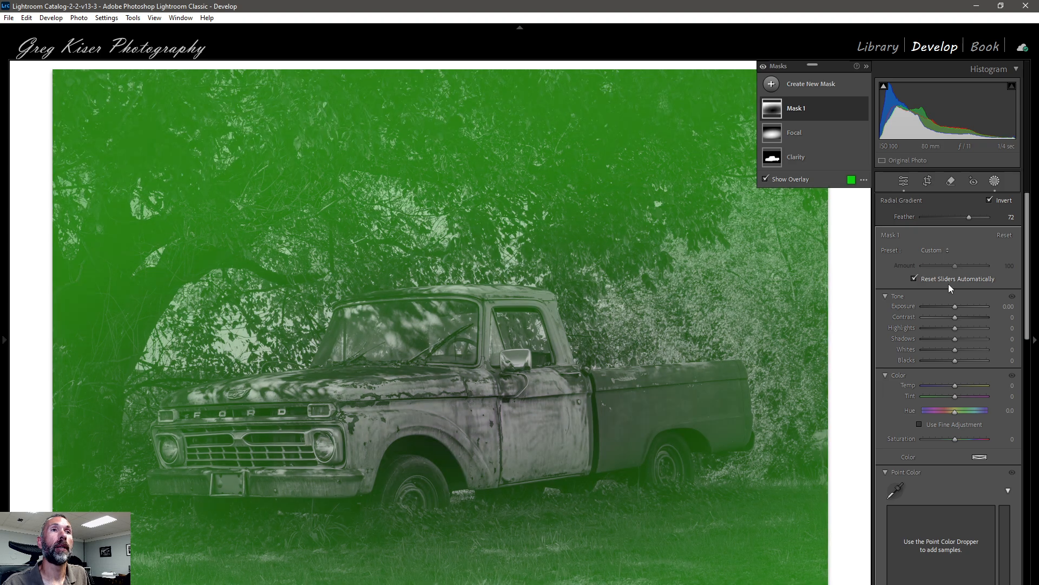
- Set the inverted radial mask's Exposure to -0.34 and rename the mask as Vignette
drag(954, 304, 952, 304)
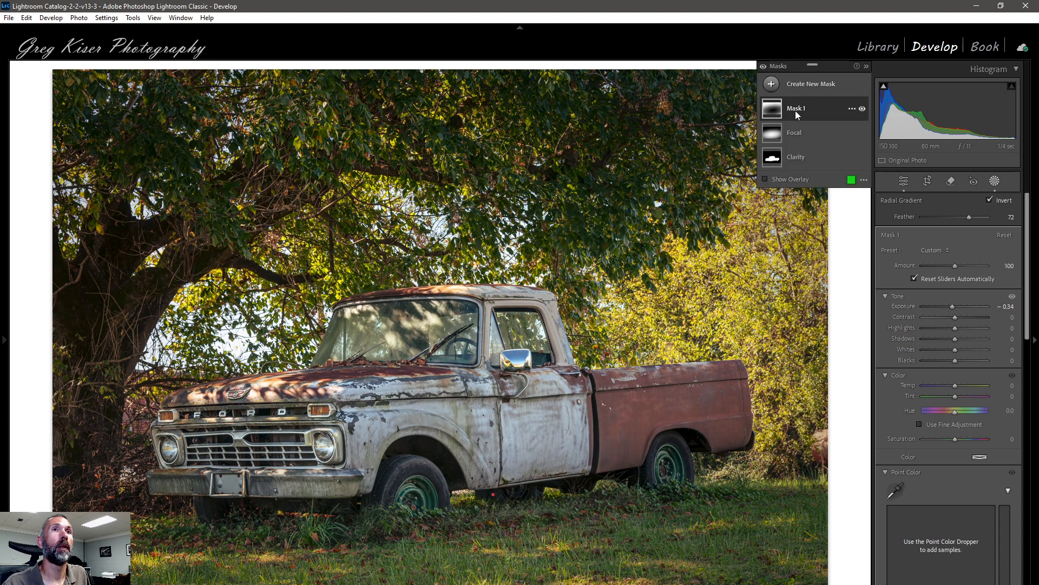
double_click(795, 110)
text(Vignette)
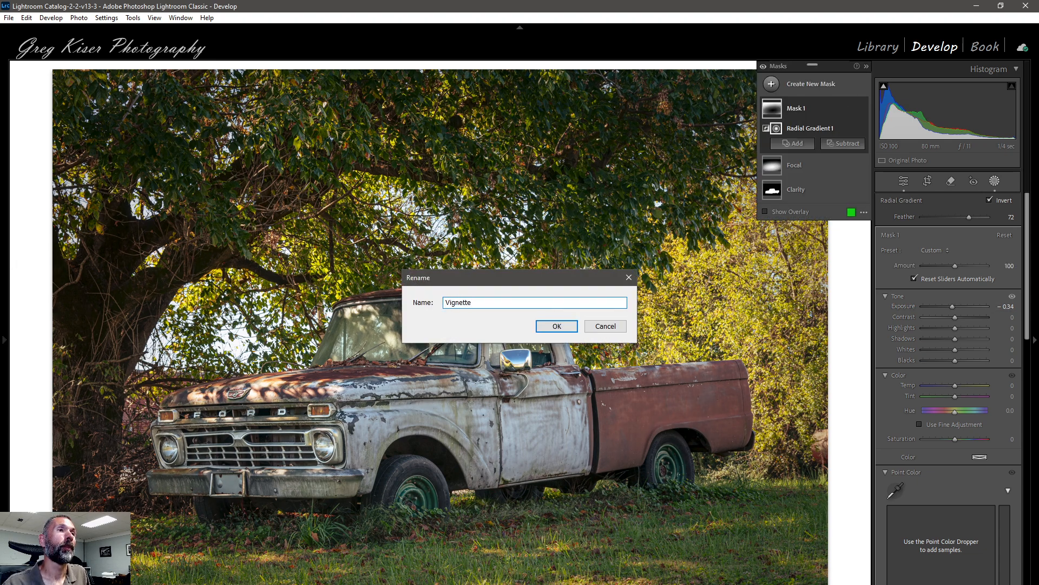
click(572, 326)
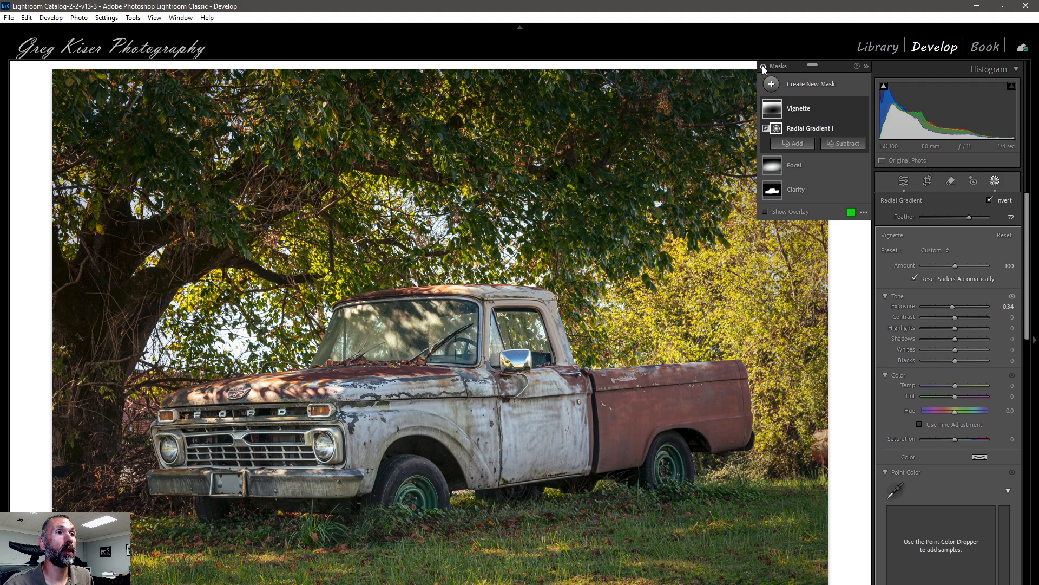
- Compare the photo with all masks hidden and shown, and check the Vignette mask's overlay
click(763, 67)
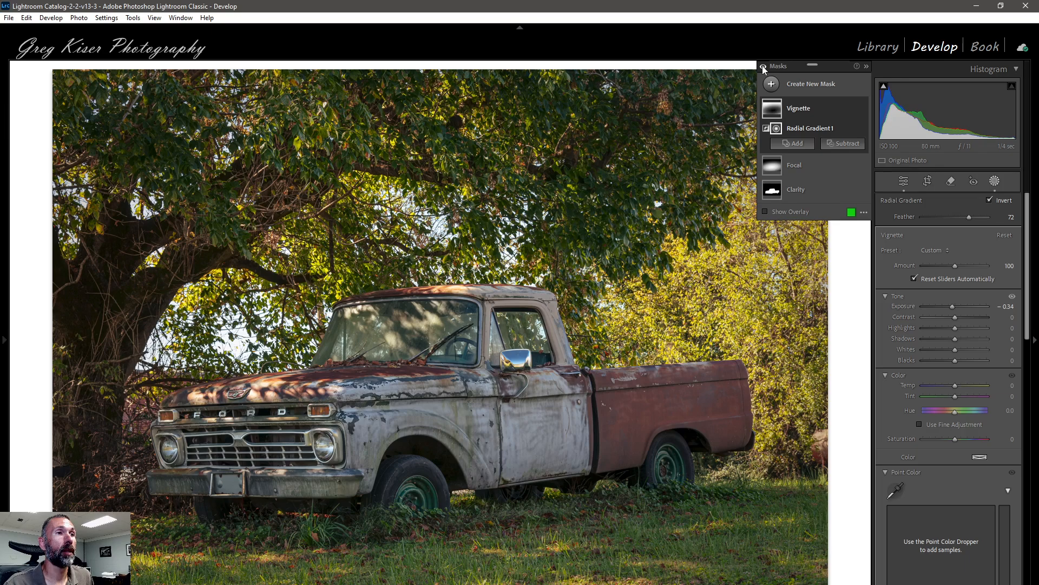
click(763, 67)
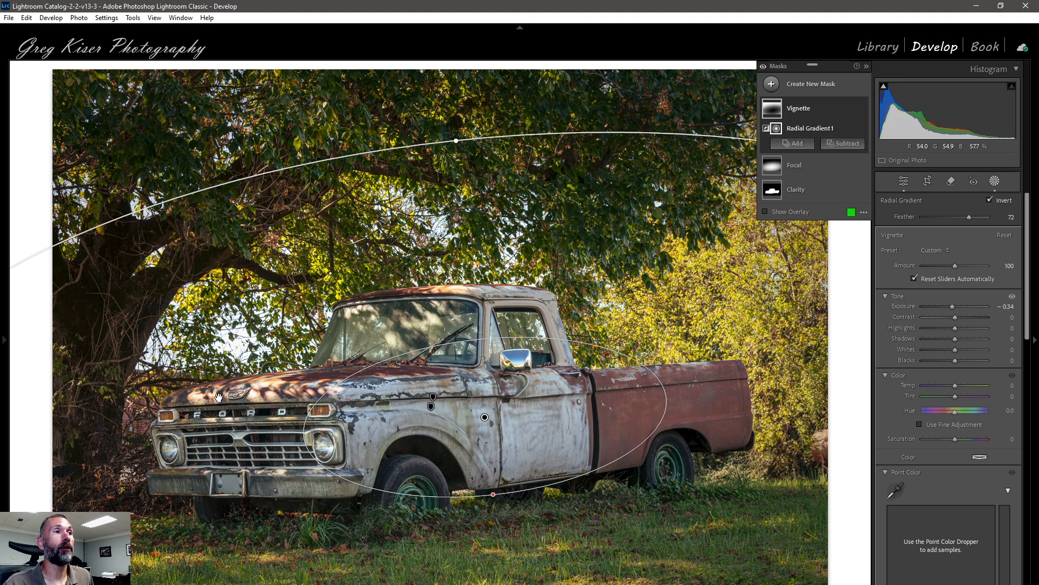
key(o)
key(o)
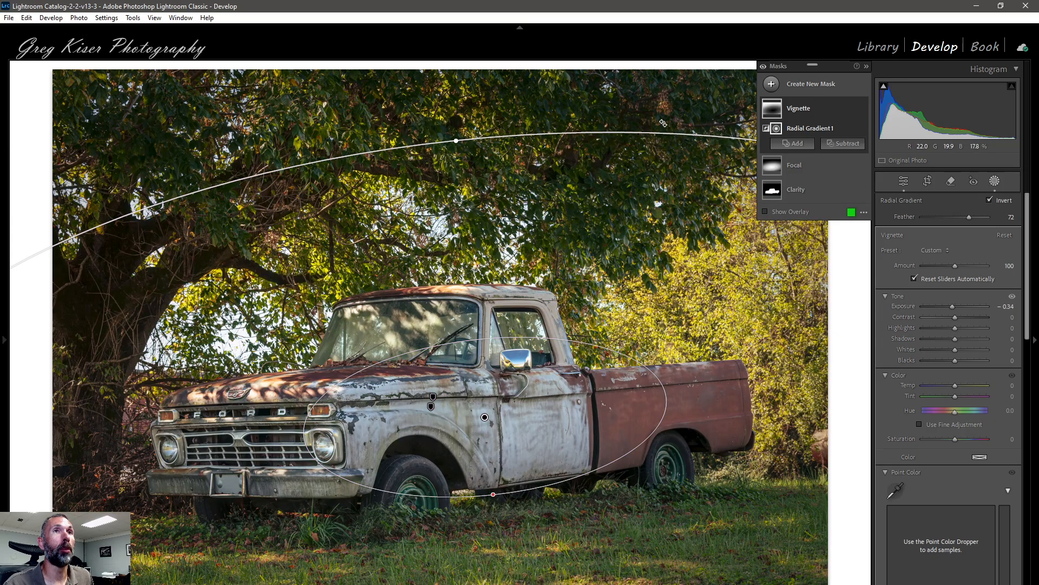
- Create a color range mask from the bright sky behind the branches with Refine at 17, and subtract the truck subject from it
click(815, 85)
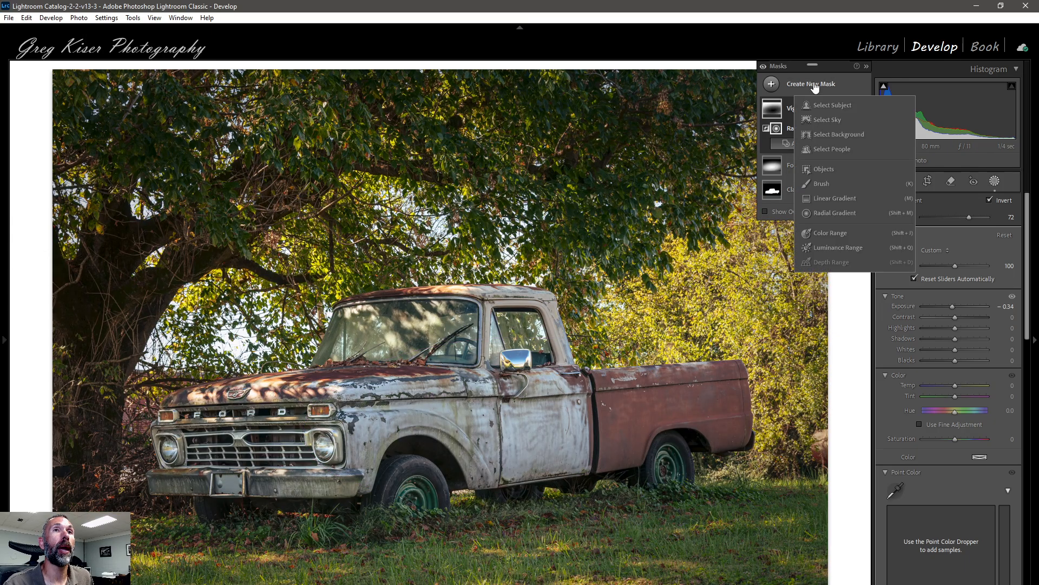
click(831, 234)
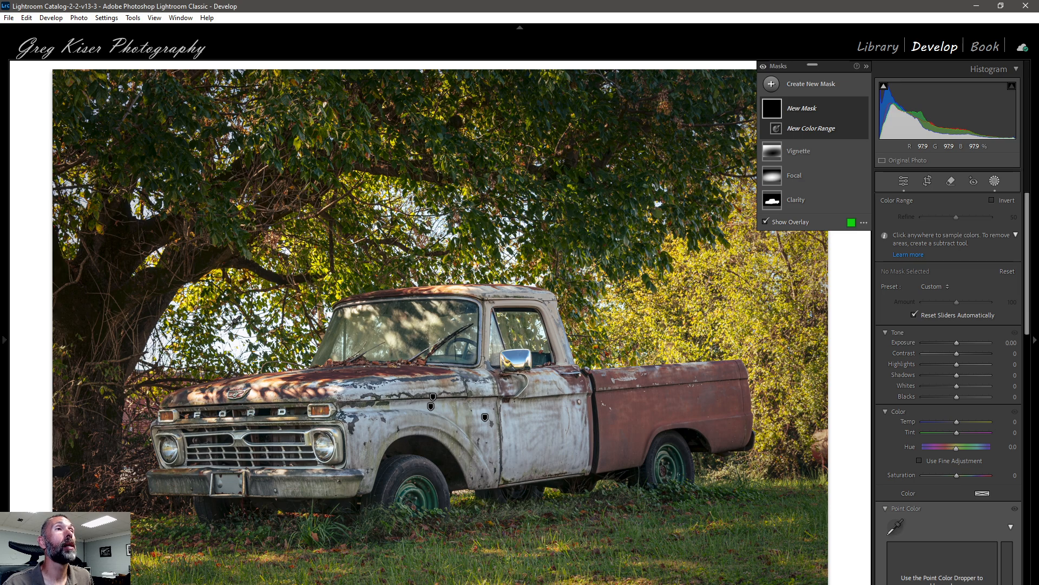
click(225, 329)
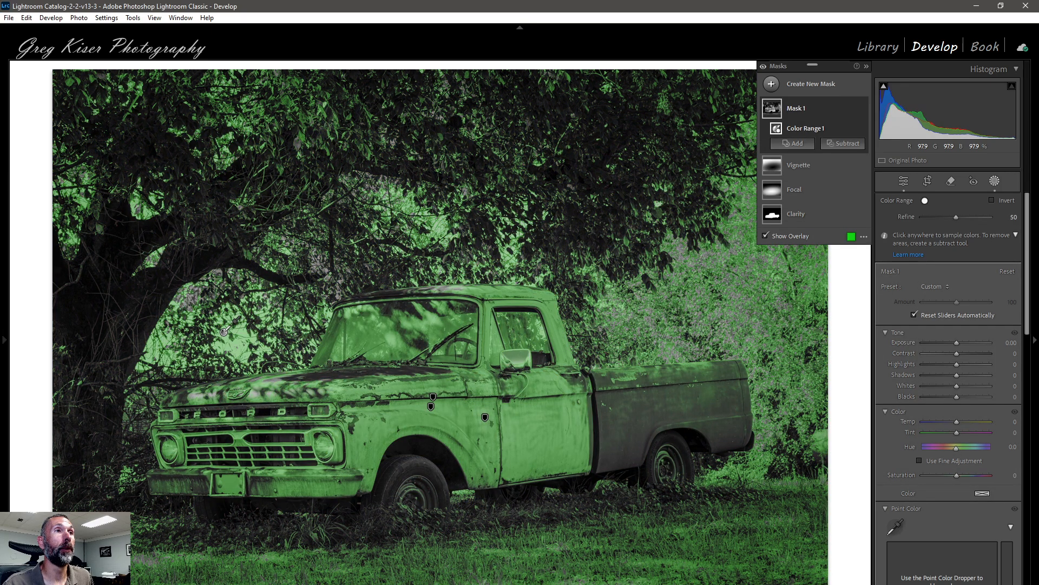
drag(956, 218, 944, 216)
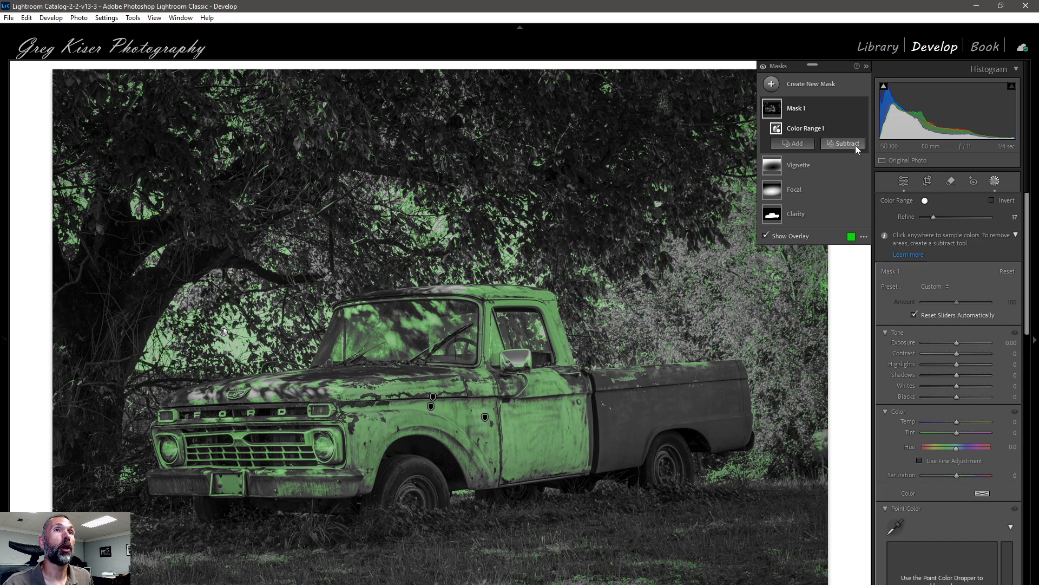
click(855, 145)
click(859, 167)
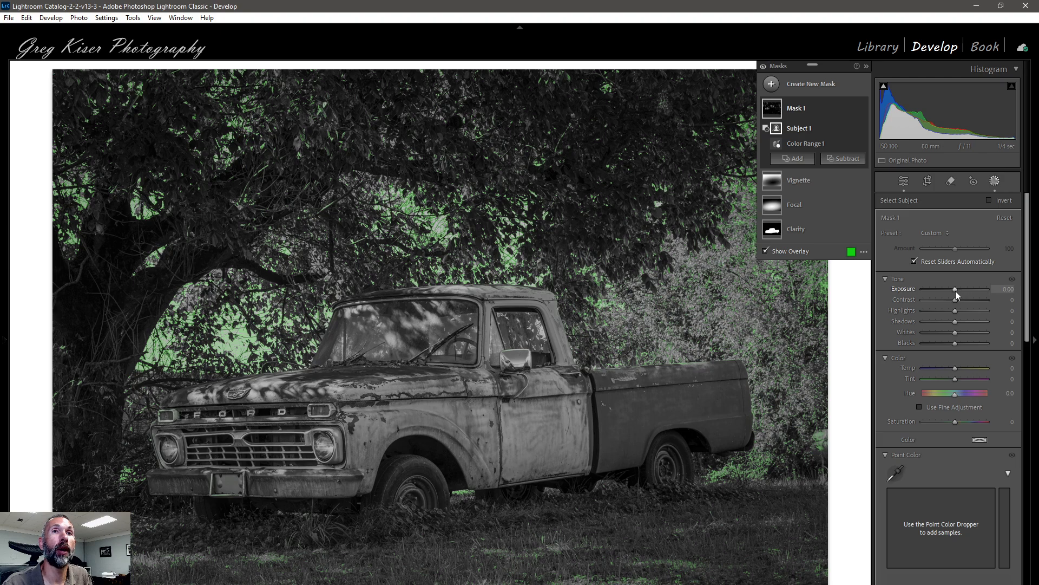
- Darken the masked sky areas with Exposure -0.68 and Highlights -31
drag(956, 291, 950, 288)
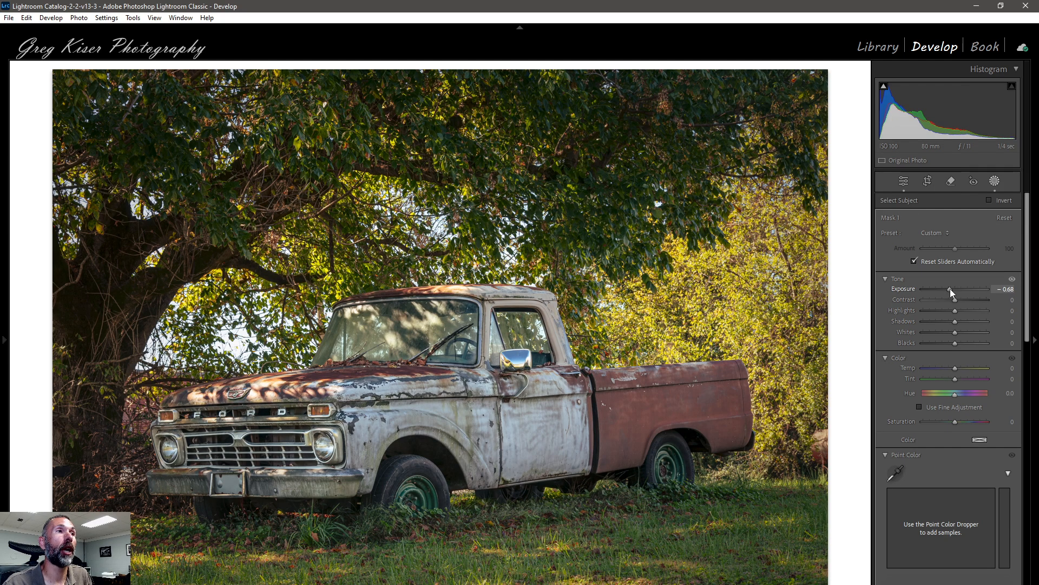
drag(950, 288, 950, 288)
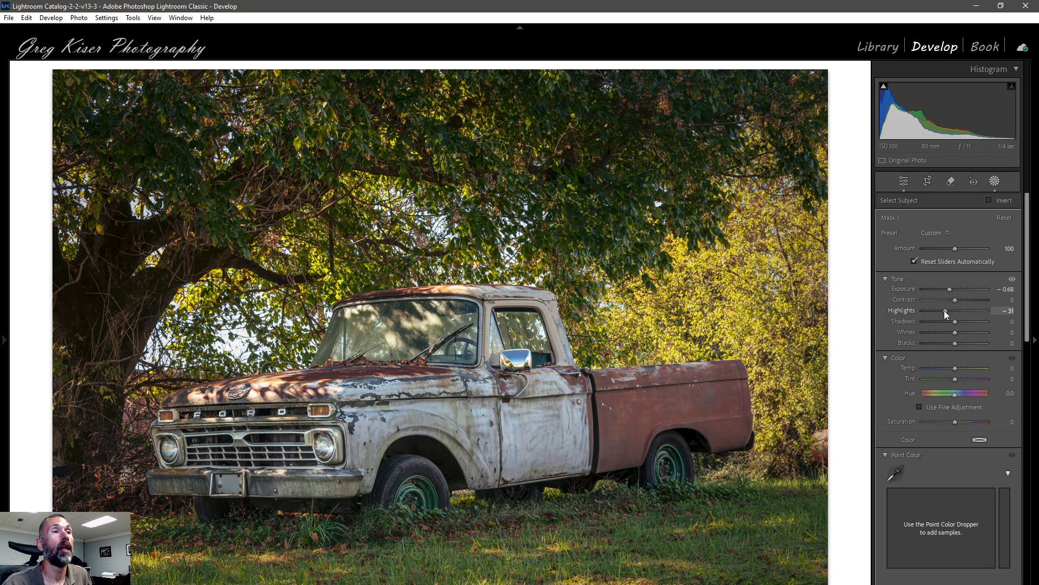
drag(944, 310, 944, 310)
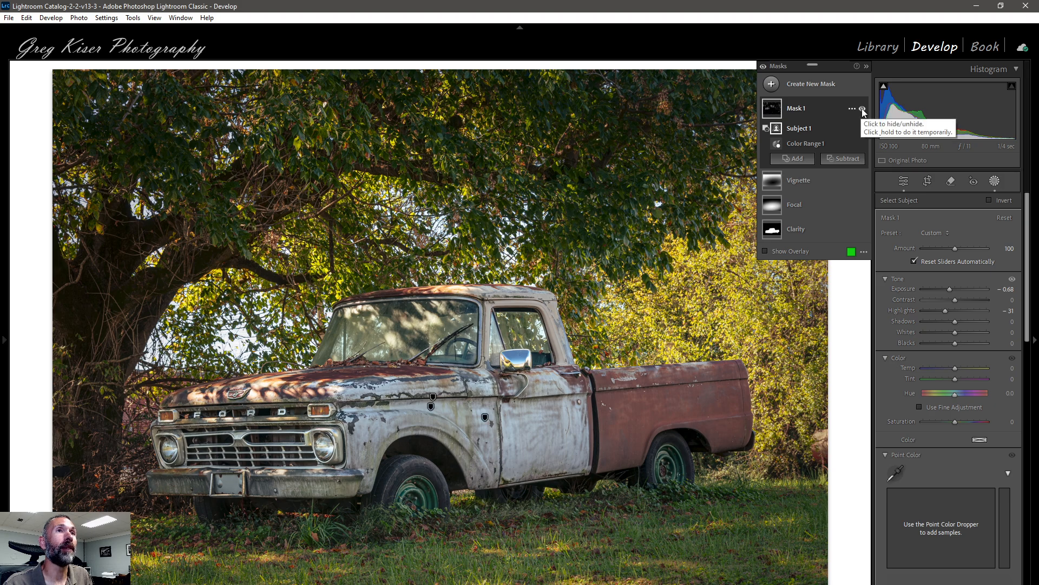
- Compare the photo with the sky's color range mask hidden and shown
click(862, 110)
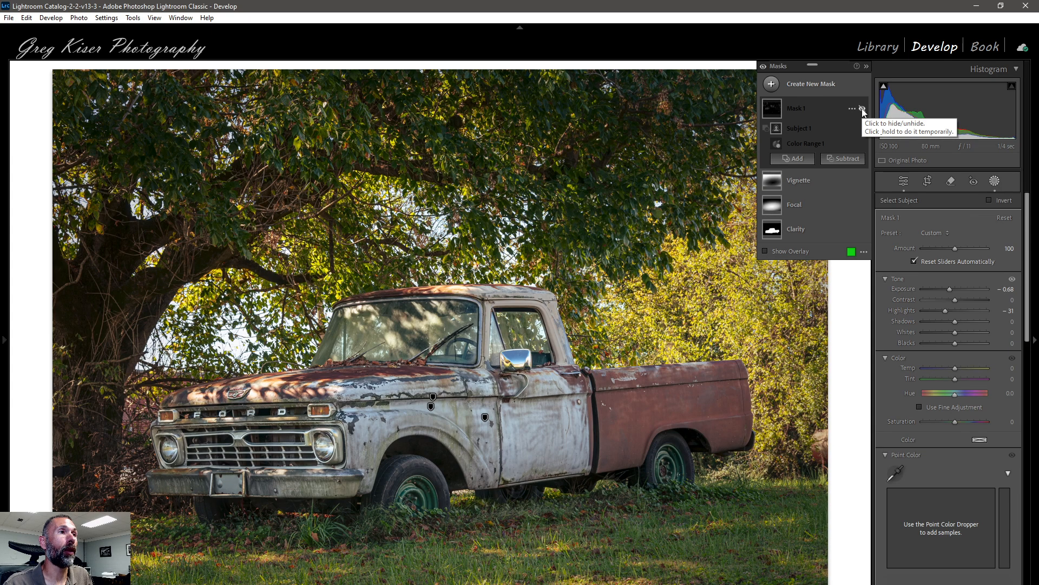
click(862, 110)
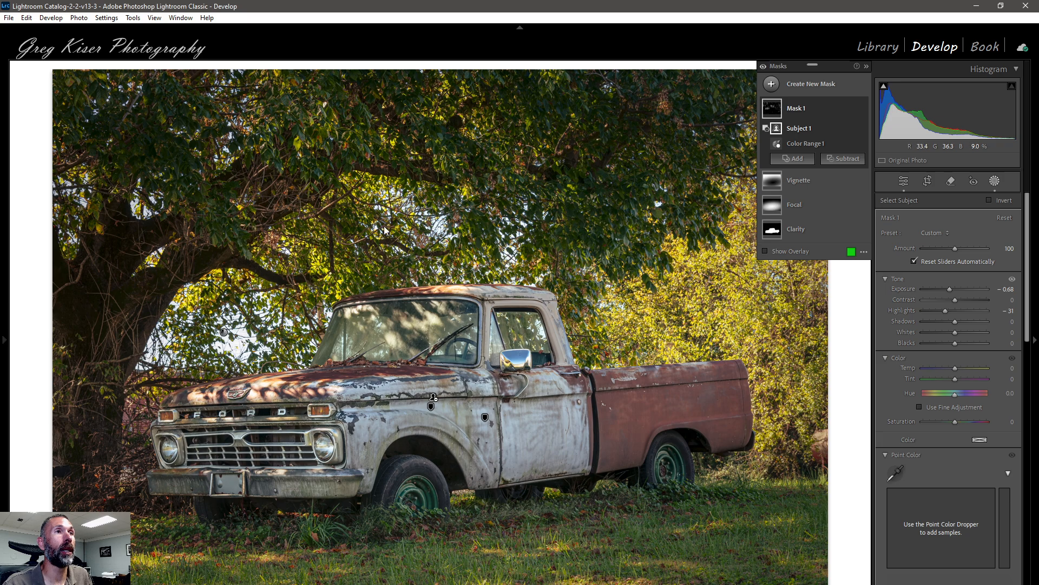
key(o)
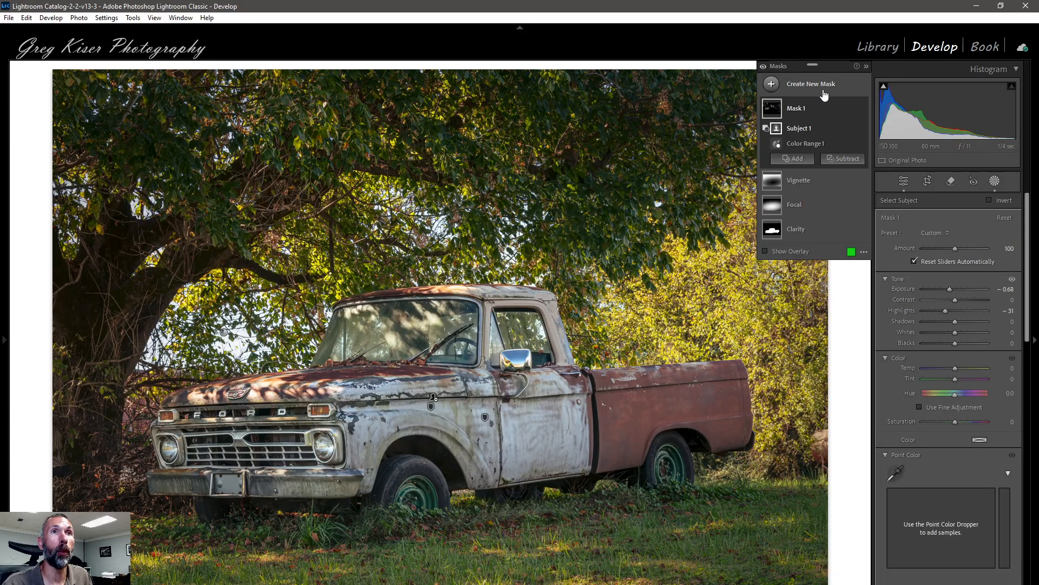
- Rename the color range mask as Sky
click(801, 108)
double_click(801, 108)
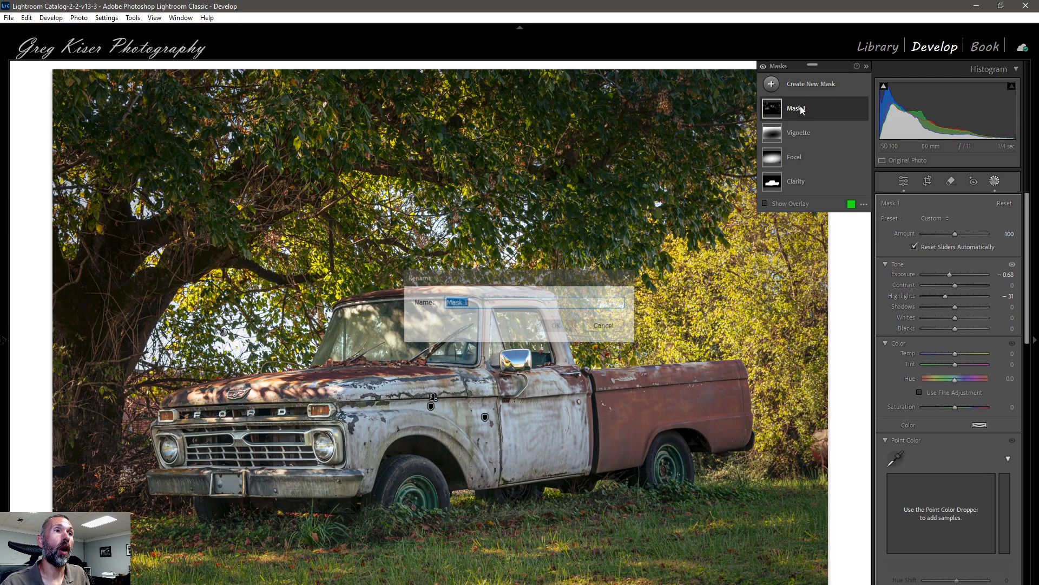
text(Sky)
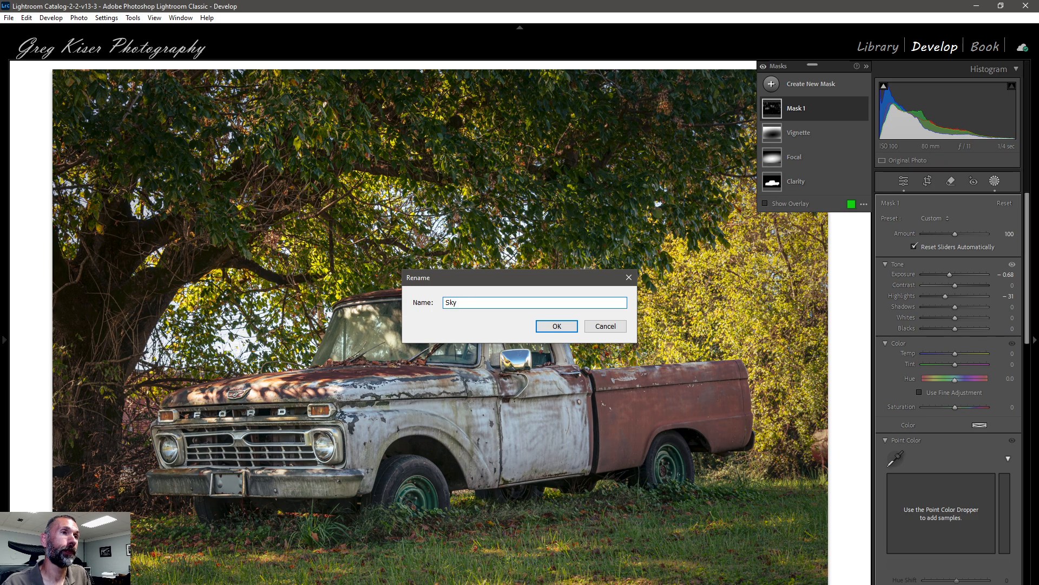
click(556, 326)
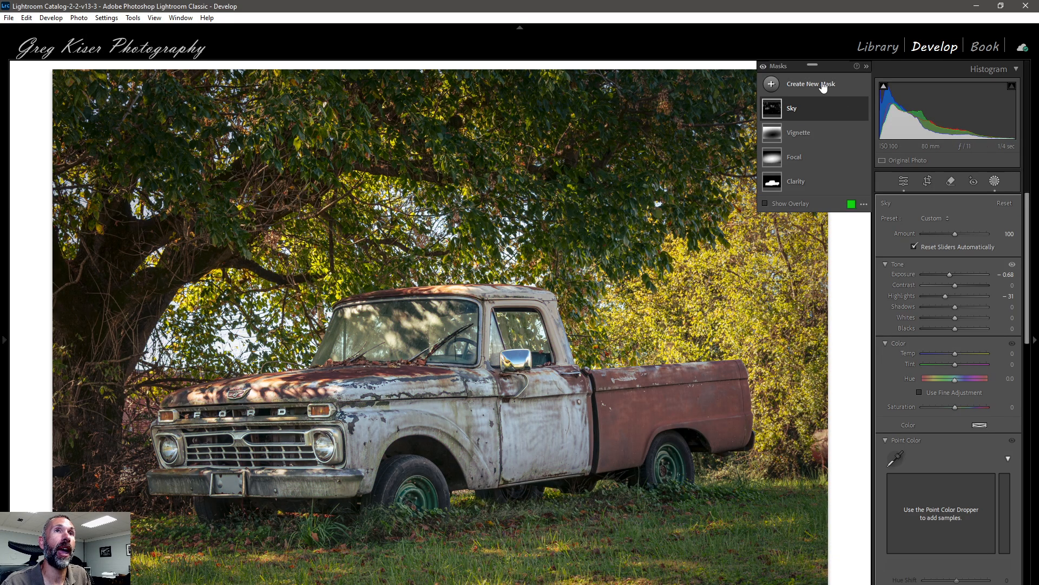
- Create a subject mask of the truck and intersect it with a luminance range sampled from the light paint on the front fender
click(821, 85)
key(Escape)
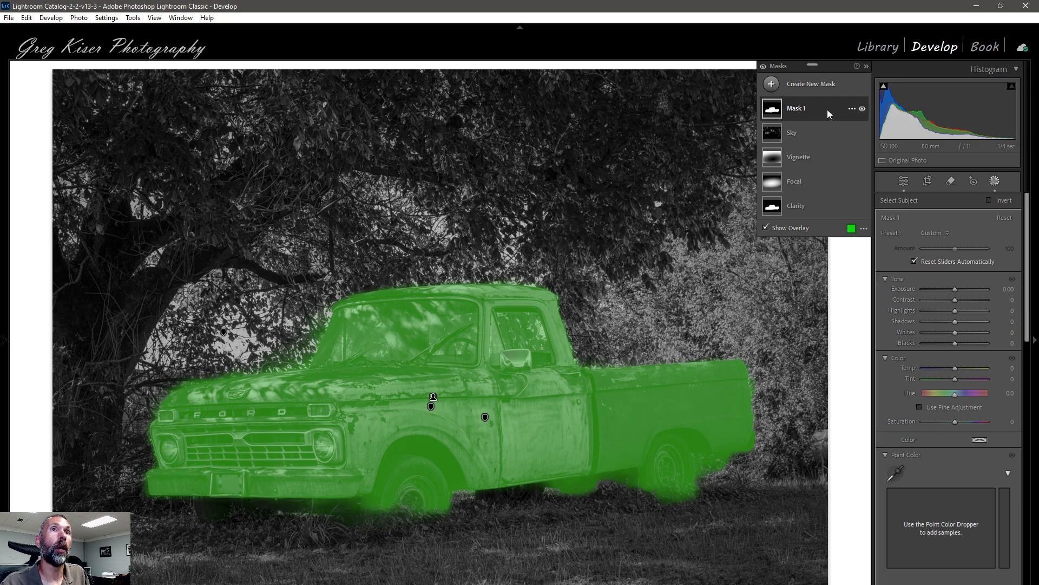
click(827, 109)
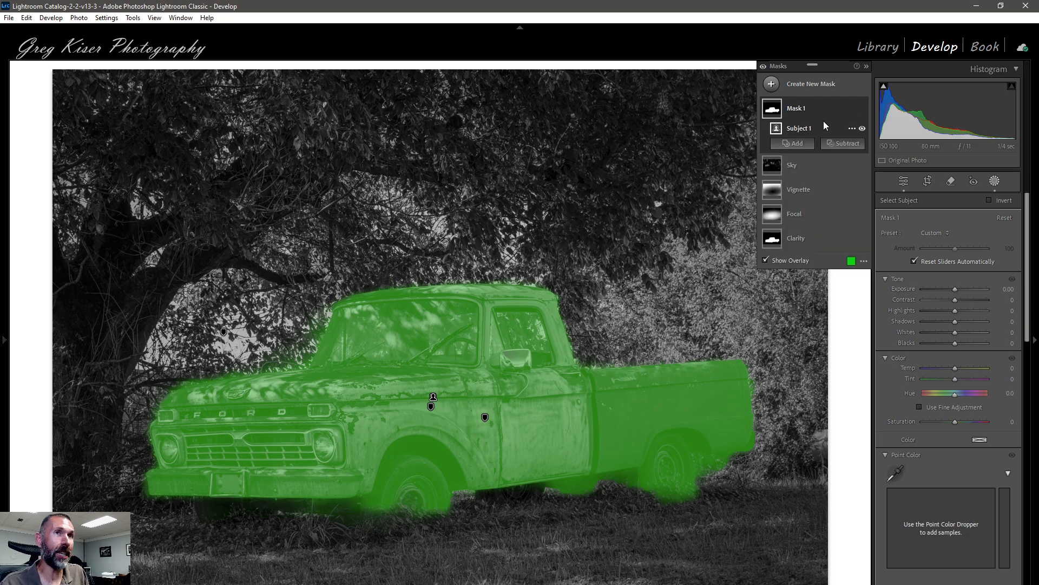
key(alt)
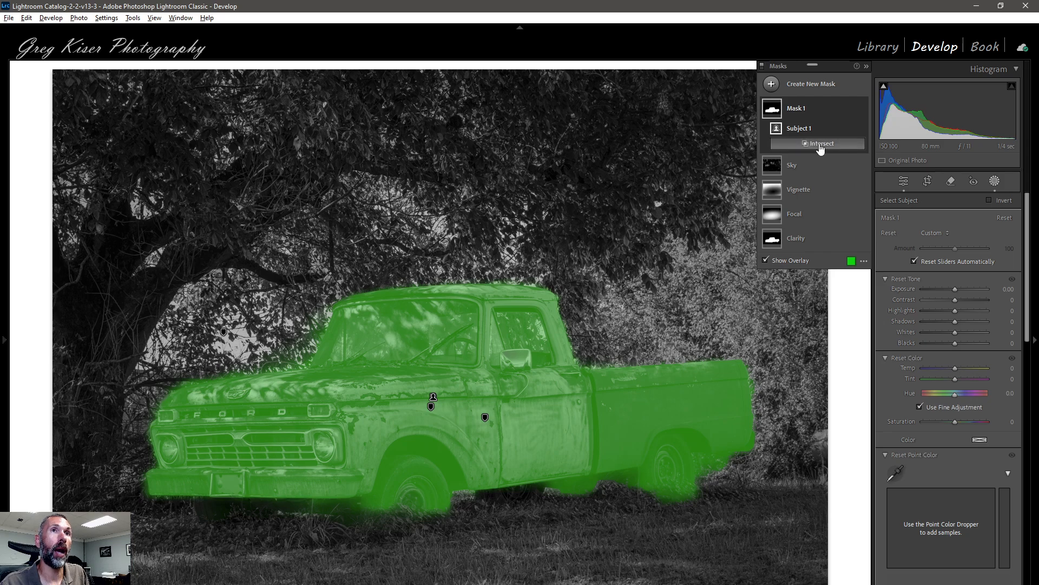
alt+click(819, 144)
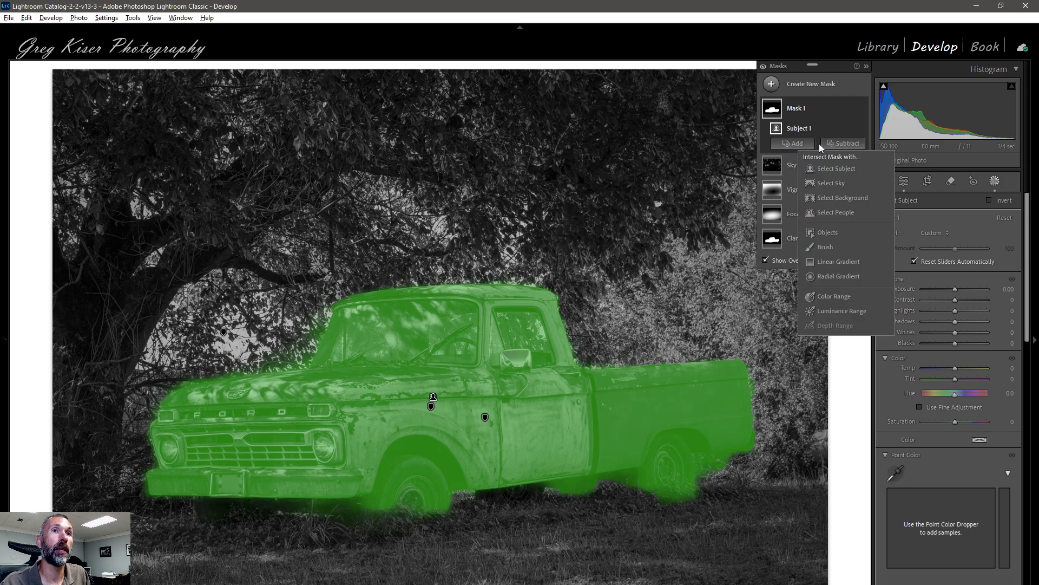
click(835, 310)
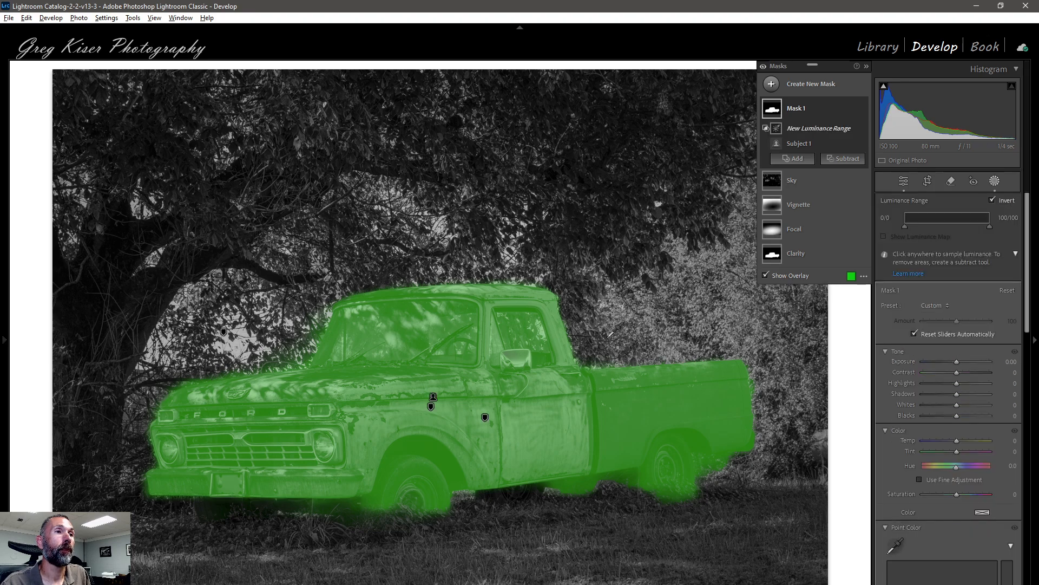
click(414, 407)
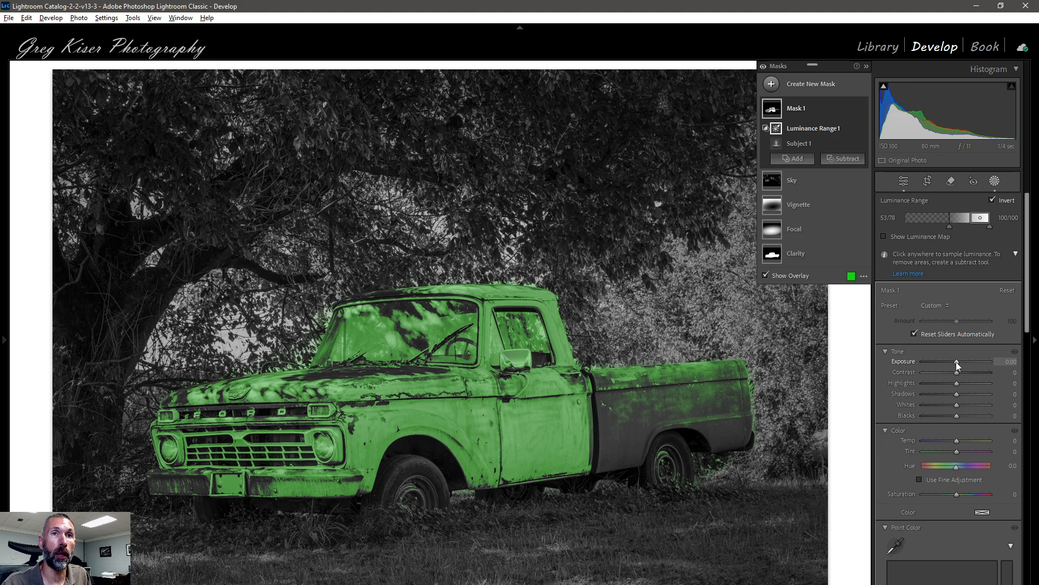
- Set the intersected truck mask's Exposure to 0.16 and rename the mask as Truck Dodge (Ford)
drag(956, 362, 956, 362)
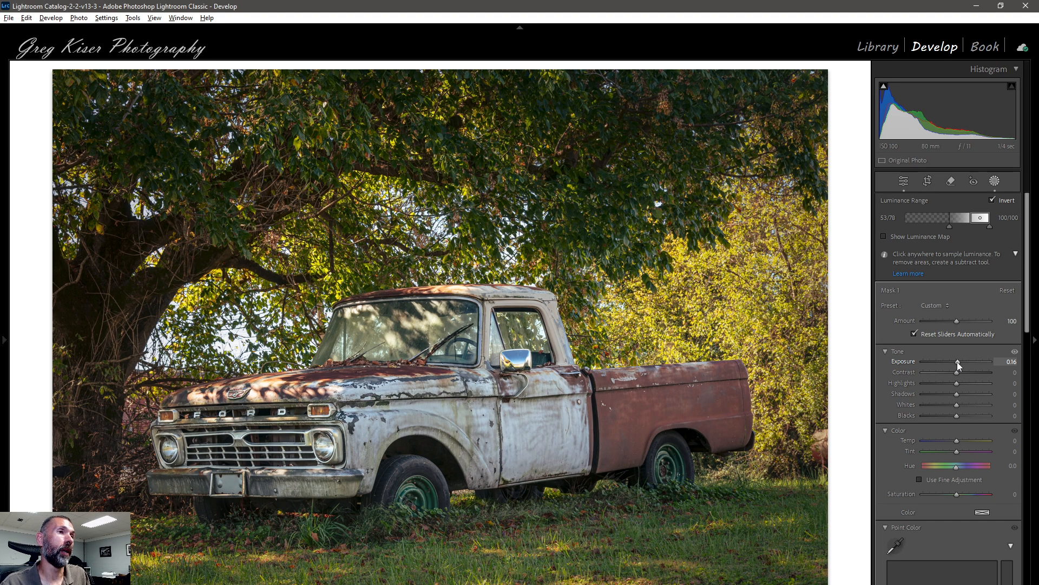
key(shift+w)
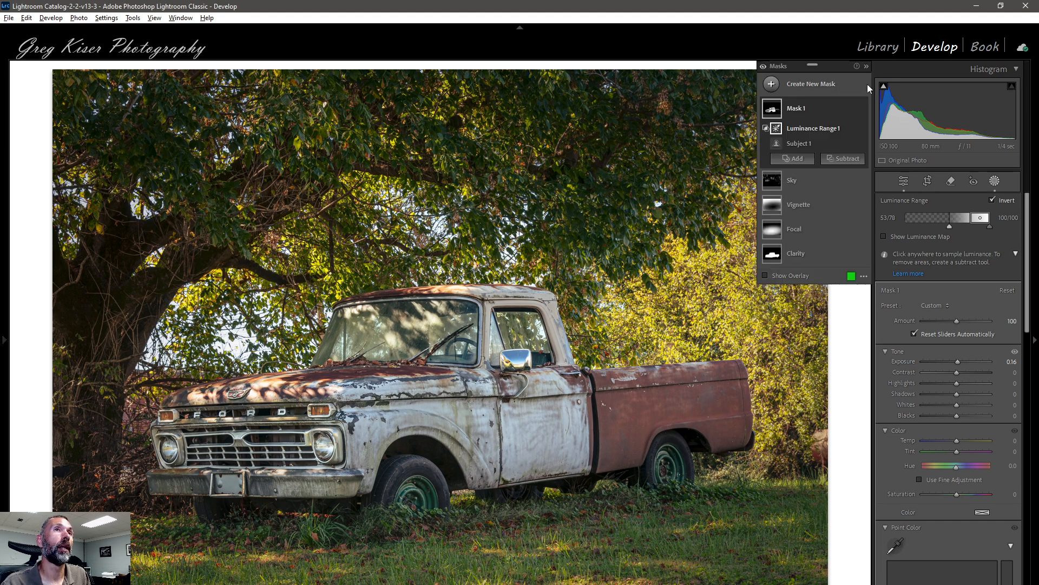
double_click(797, 110)
text(Truck Dodge (Ford)
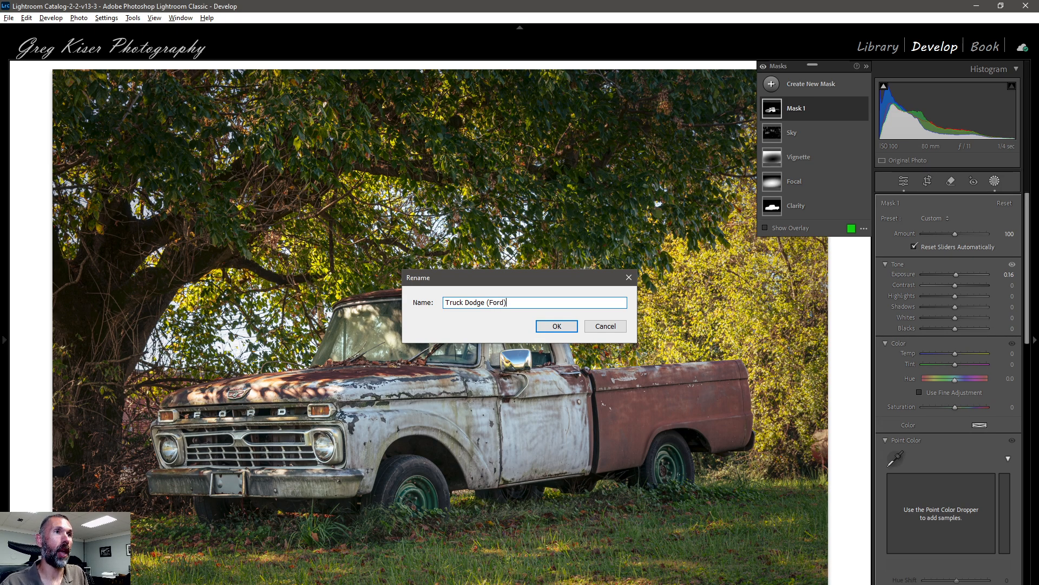
click(557, 326)
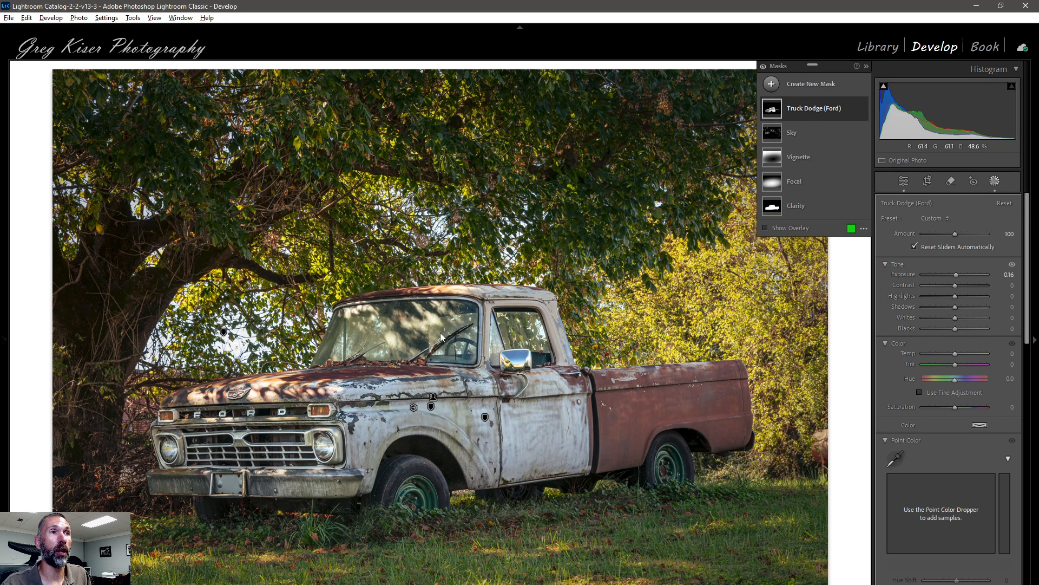
- Create a brush mask with Auto Mask off and paint over the windshield and side window, using brush sizes 5 and 3
click(816, 86)
click(818, 185)
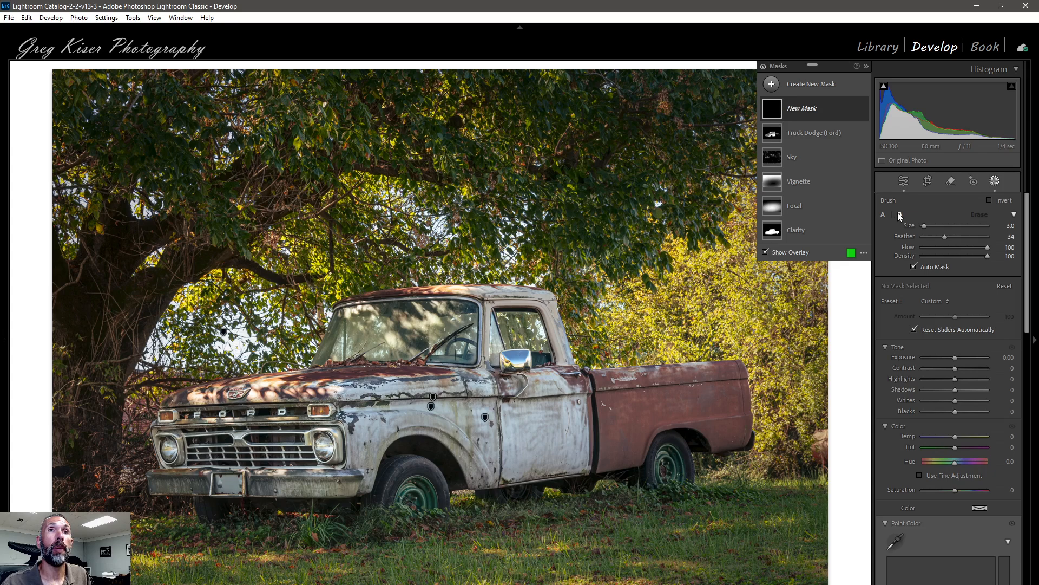
click(913, 266)
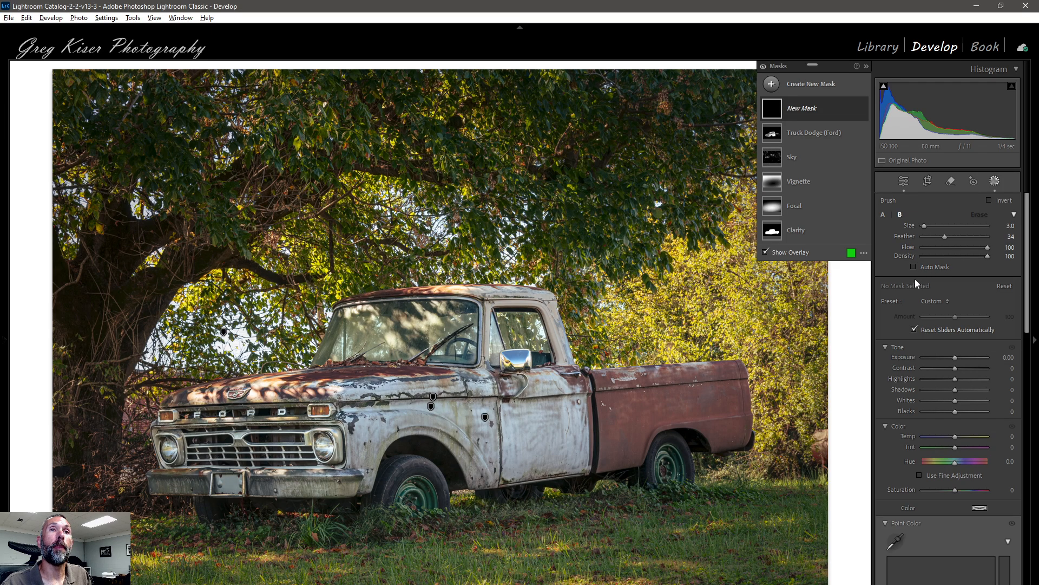
scroll(370, 320, up, 2)
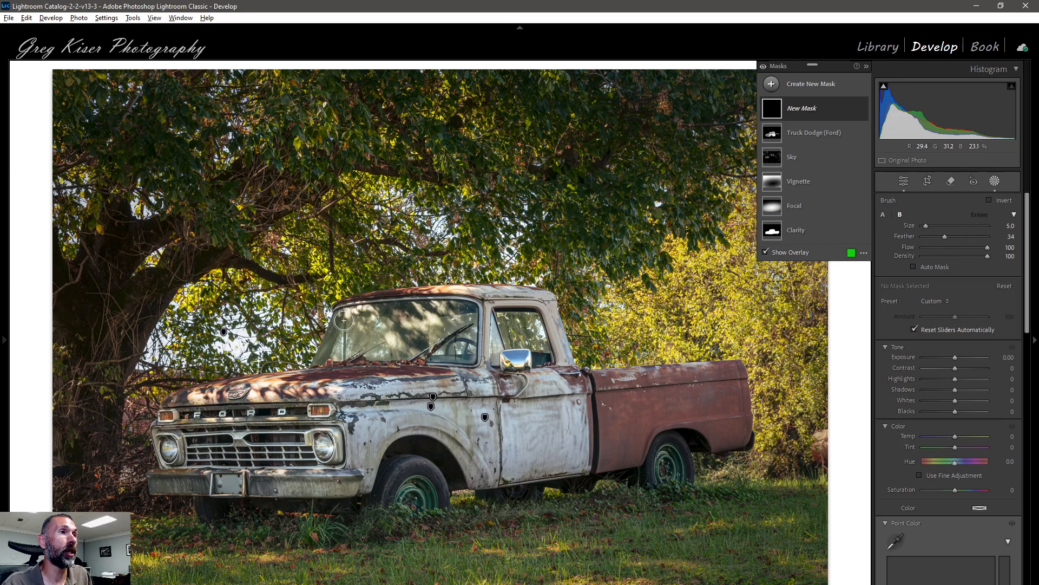
click(342, 320)
mouse_move(361, 318)
mouse_down()
mouse_move(460, 314)
mouse_move(462, 341)
mouse_move(334, 353)
mouse_move(347, 335)
mouse_move(451, 332)
mouse_move(401, 327)
mouse_move(388, 329)
mouse_move(493, 340)
mouse_move(504, 319)
mouse_move(525, 319)
mouse_move(543, 357)
mouse_move(530, 340)
mouse_move(511, 344)
mouse_move(508, 326)
mouse_move(533, 325)
mouse_up()
scroll(508, 321, down, 2)
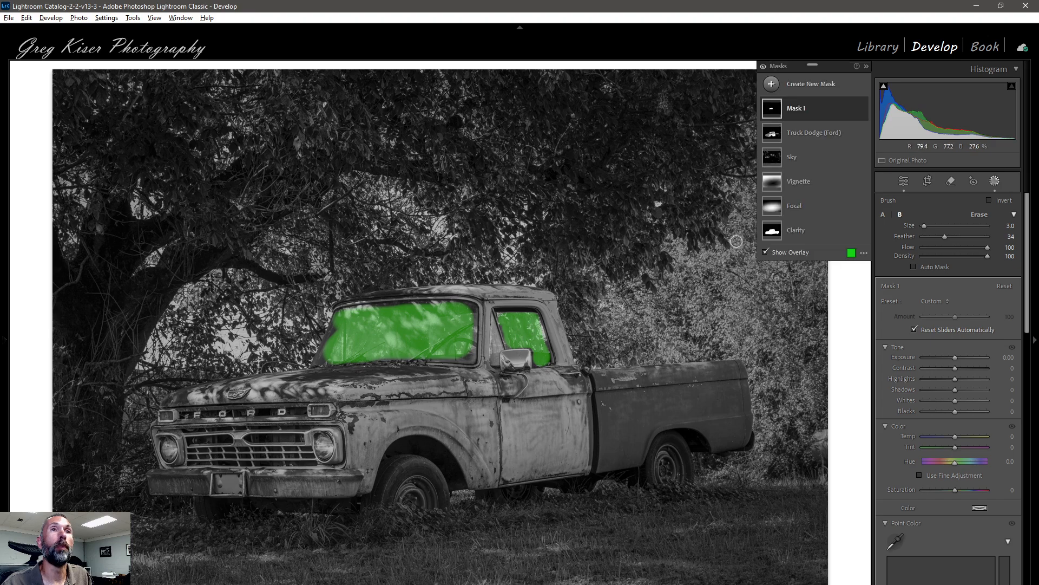
- Fill in the side window and windshield edges of the mask with Auto Mask on and brush size 2
click(914, 266)
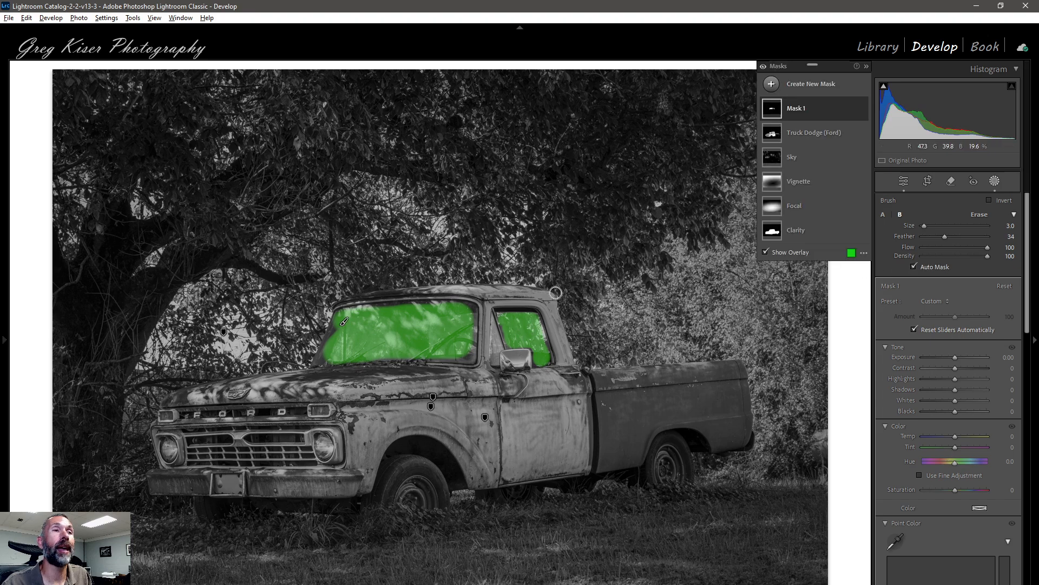
key(bracketleft)
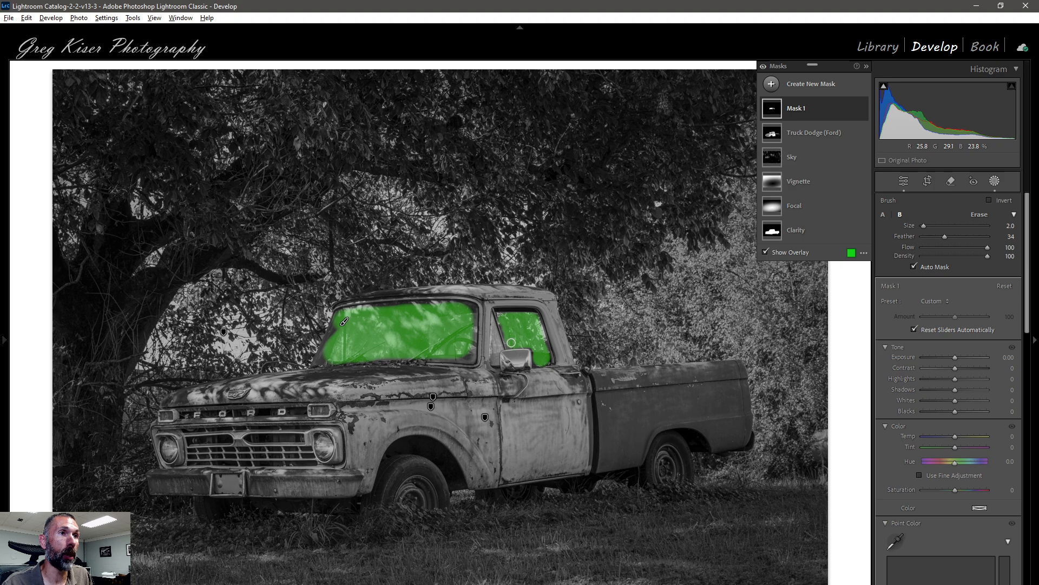
mouse_move(510, 344)
mouse_down()
mouse_move(502, 312)
mouse_move(534, 315)
mouse_move(549, 360)
mouse_move(525, 344)
mouse_up()
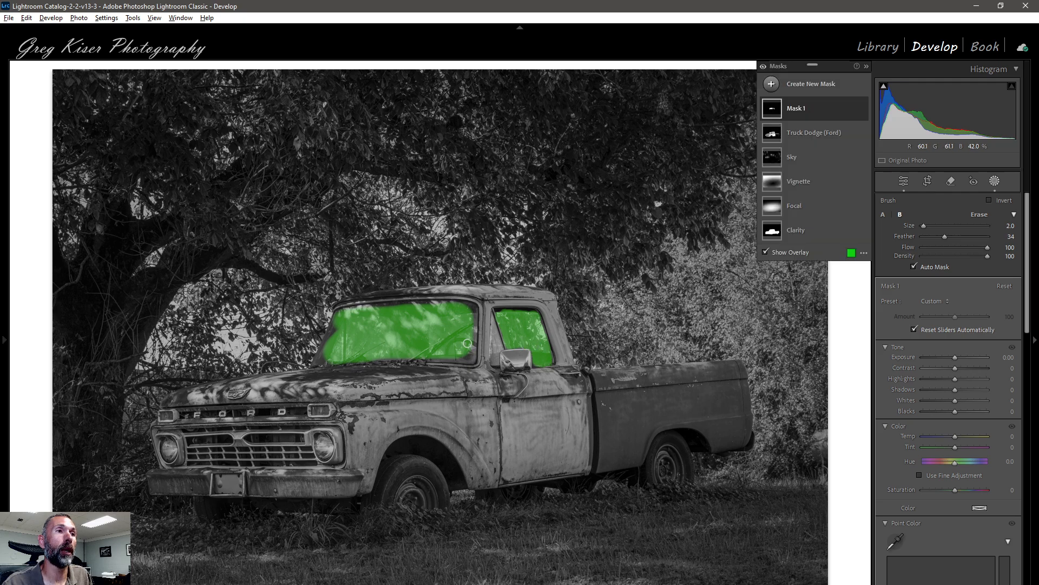
mouse_move(431, 358)
mouse_down()
mouse_move(471, 360)
mouse_move(472, 305)
mouse_move(341, 312)
mouse_move(315, 362)
mouse_move(458, 356)
mouse_up()
drag(392, 305, 347, 312)
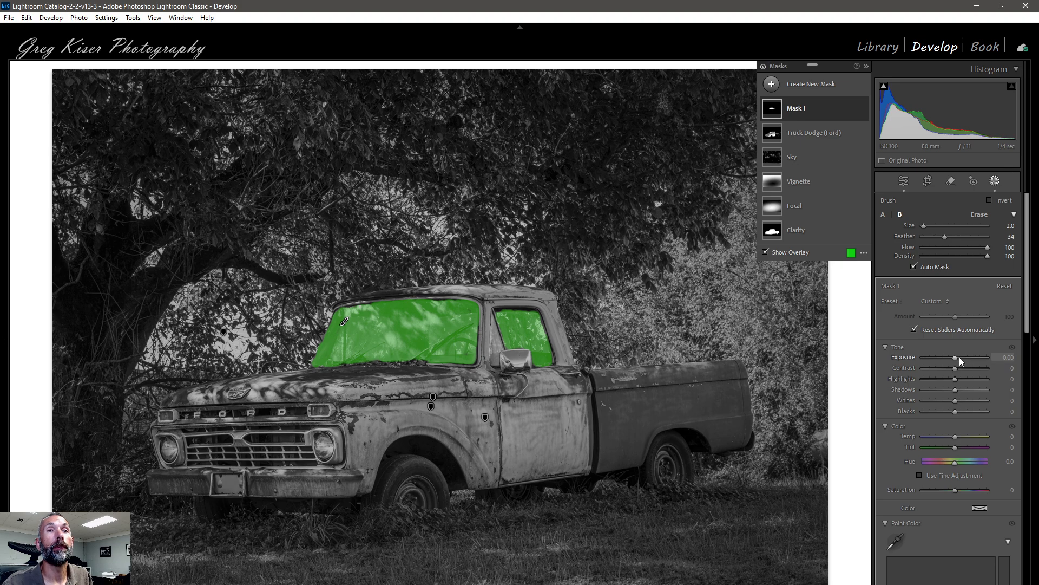
- Darken and cool the masked windows with Exposure -0.14, Temp -2 and Saturation -5
drag(954, 358, 954, 358)
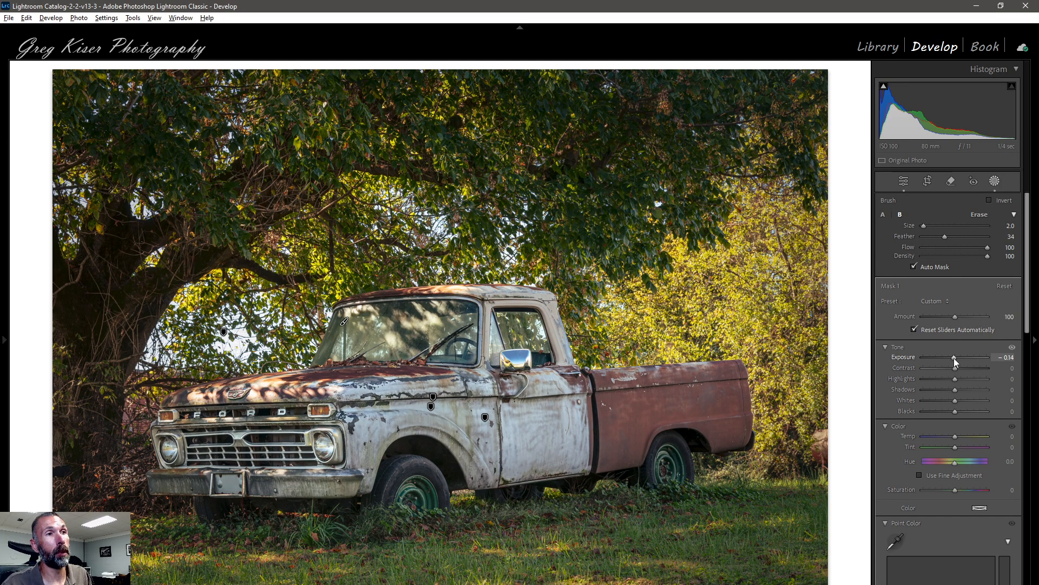
drag(955, 437, 953, 437)
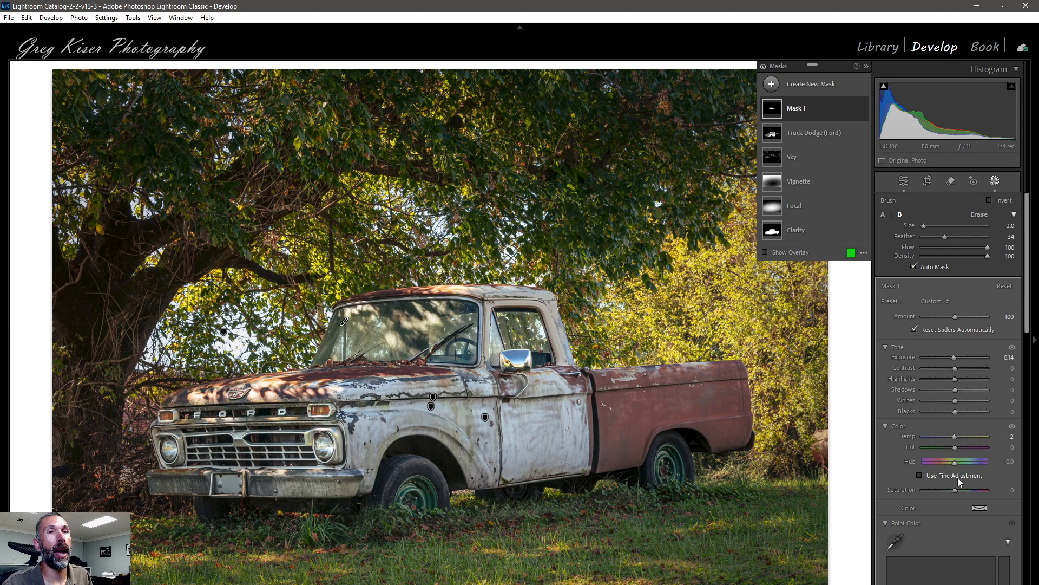
drag(955, 488, 954, 488)
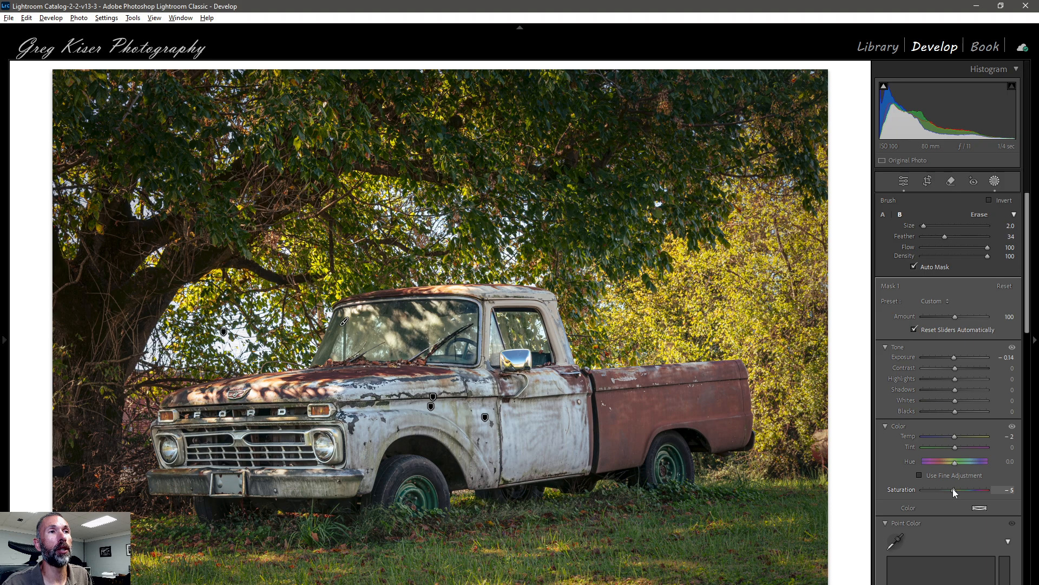
drag(952, 488, 952, 486)
- Rename the window brush mask as Glass
double_click(799, 112)
text(Glas)
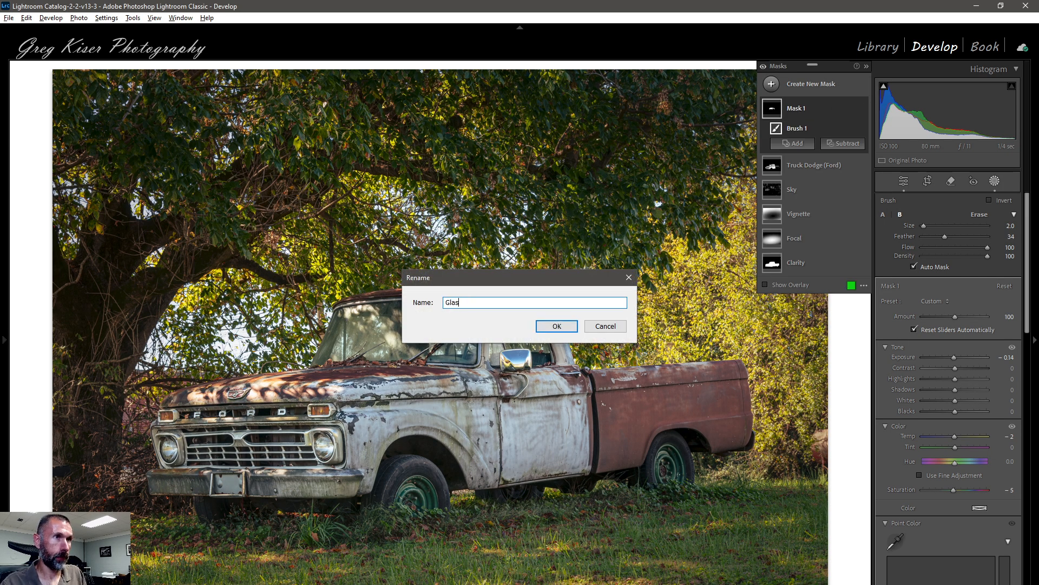
click(556, 326)
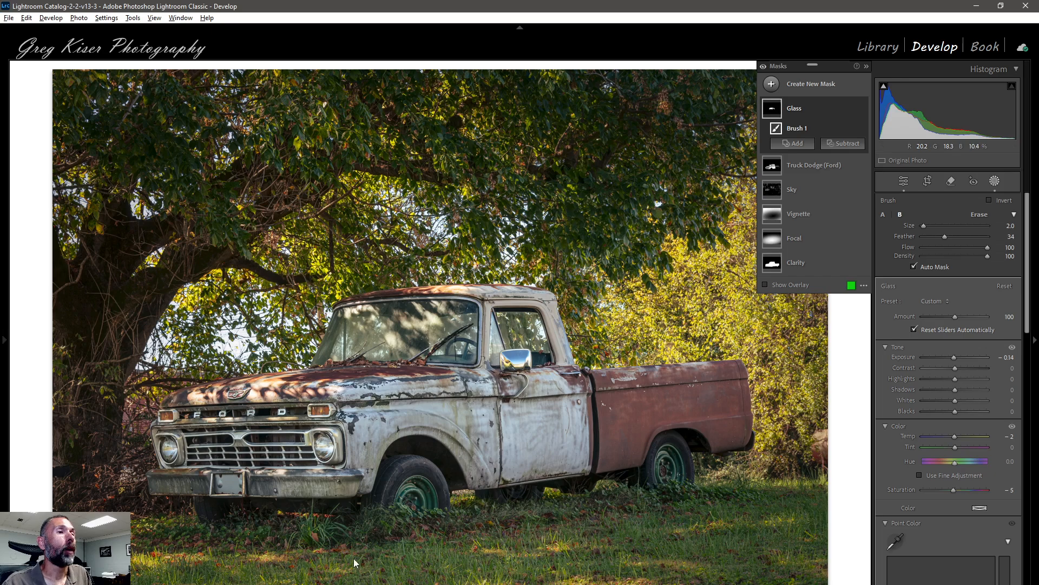
key(o)
key(o)
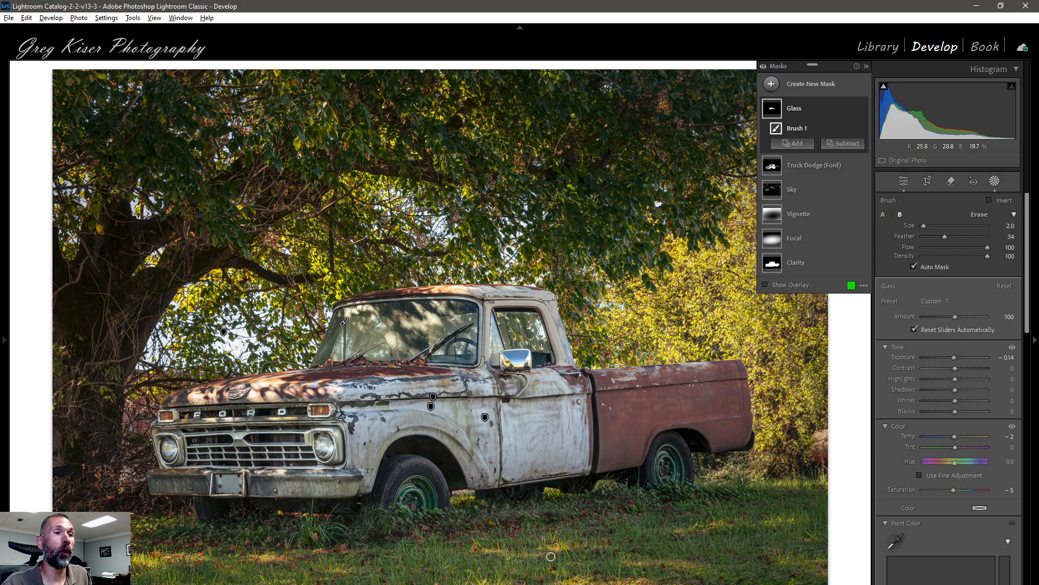
- Create a linear gradient mask over the foreground grass, fading out at the truck's wheels, and subtract the truck subject from it
click(804, 85)
click(824, 196)
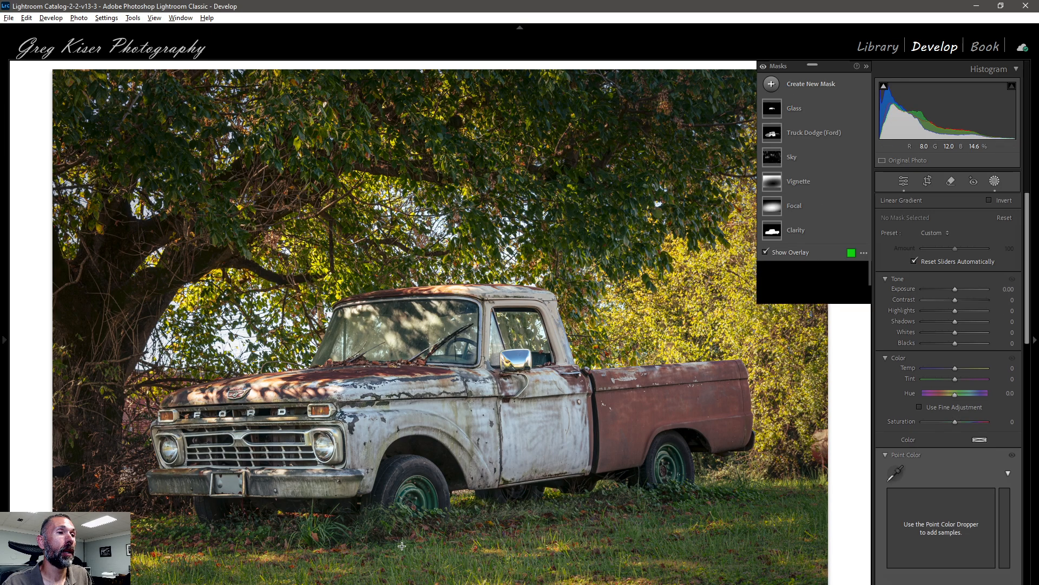
drag(402, 541, 398, 495)
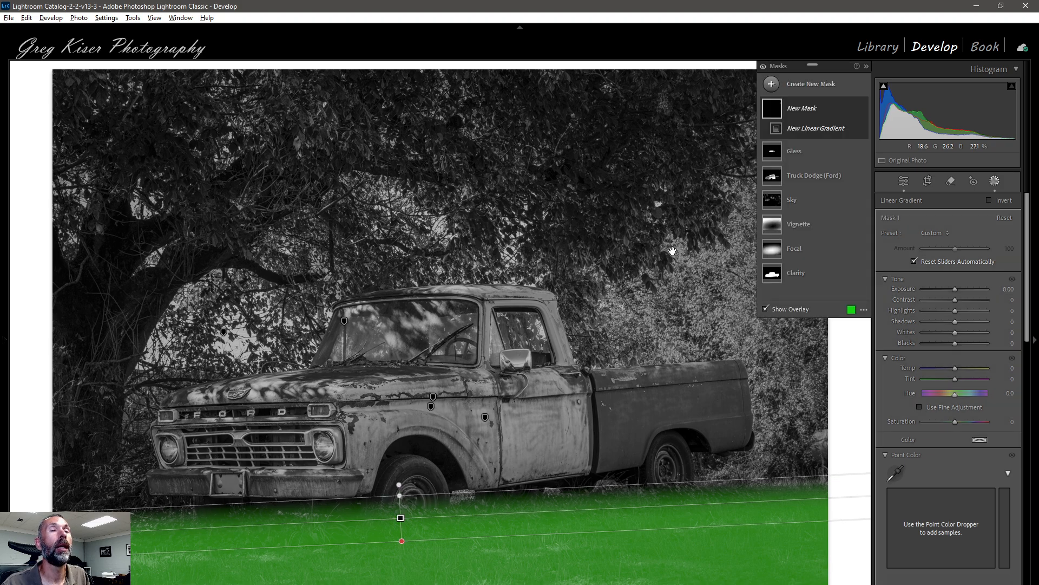
click(836, 143)
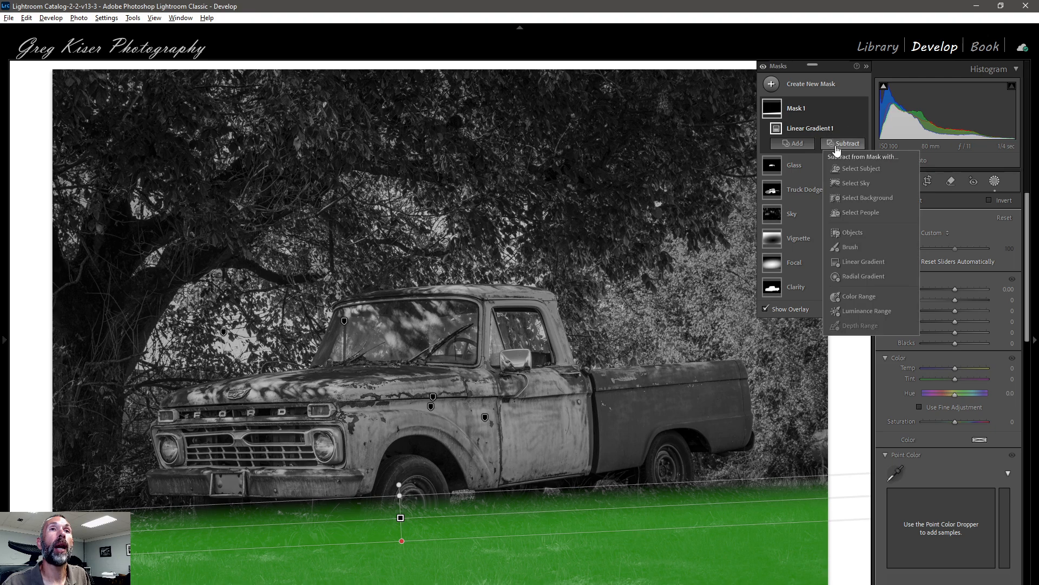
click(858, 168)
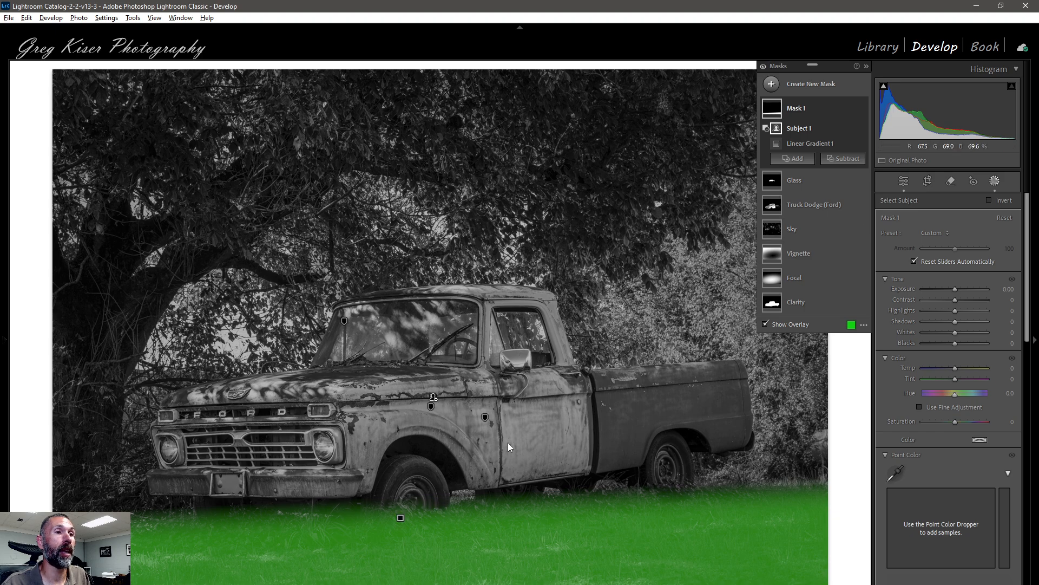
- Set the grass mask's Texture to 22 and inspect the grass detail up close
scroll(973, 446, down, 5)
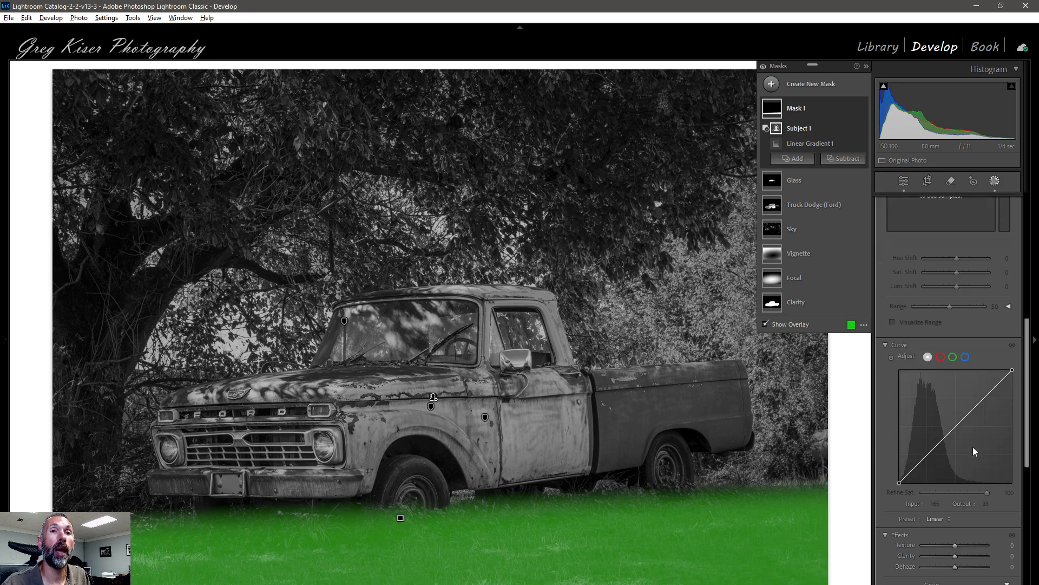
drag(954, 544, 960, 544)
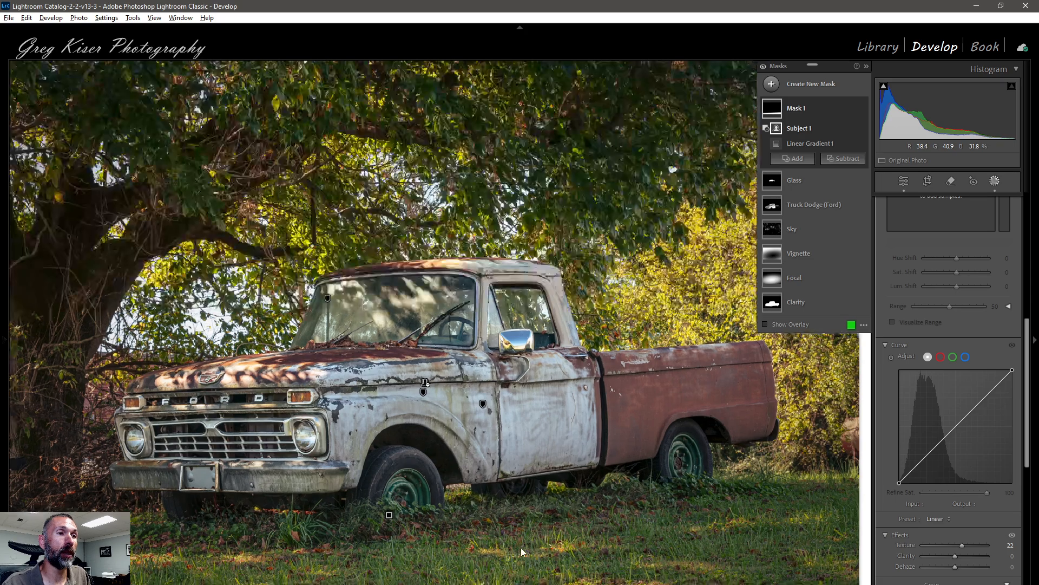
click(521, 547)
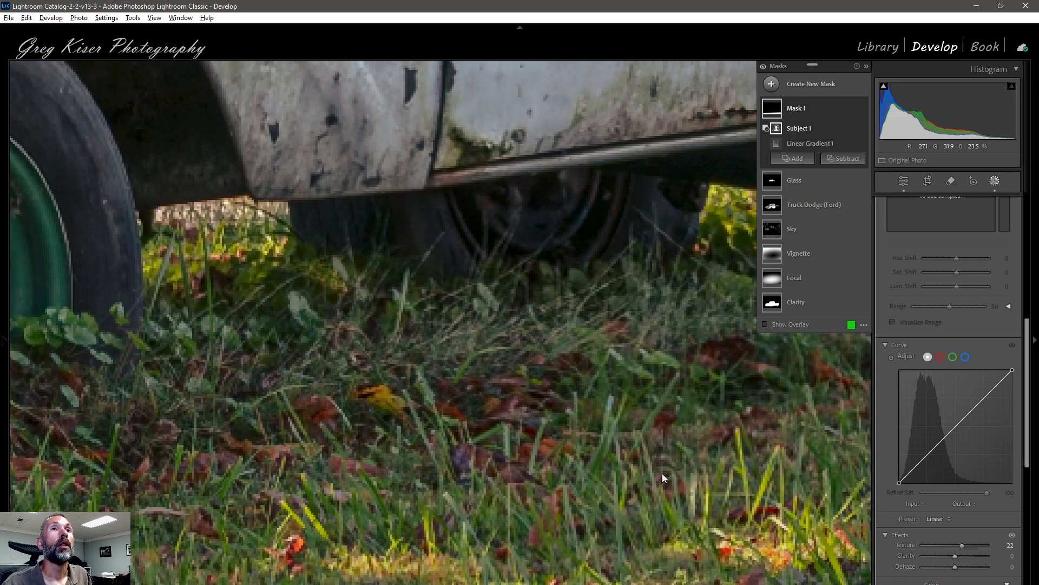
click(661, 476)
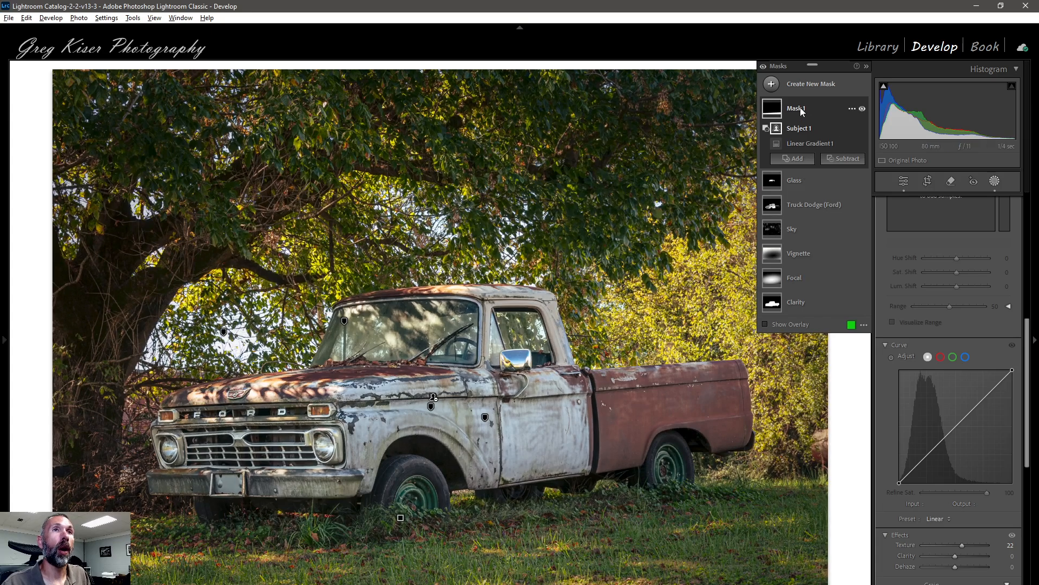
- Rename the linear gradient mask as Grass
double_click(800, 108)
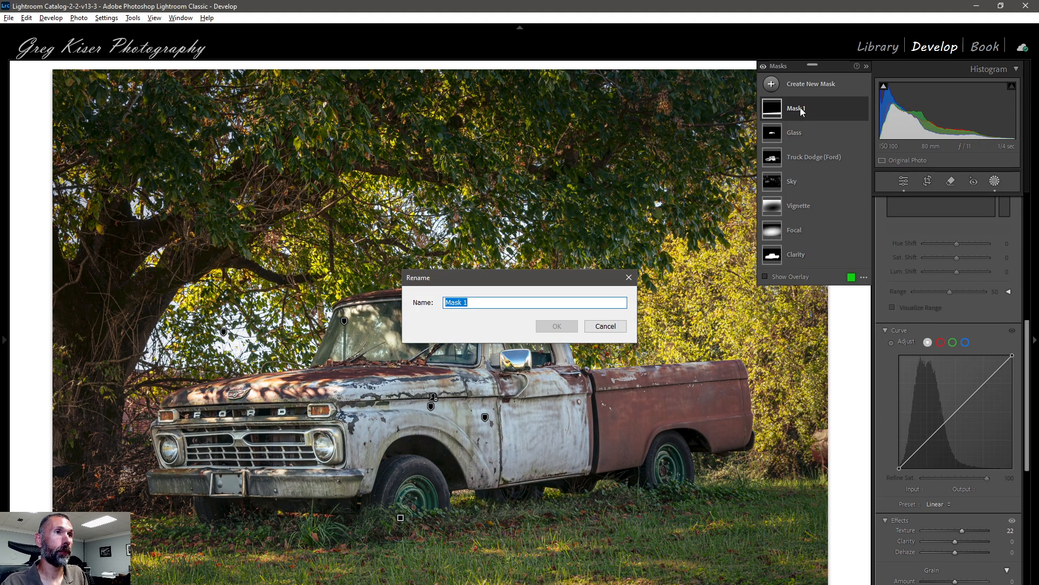
text(Grass)
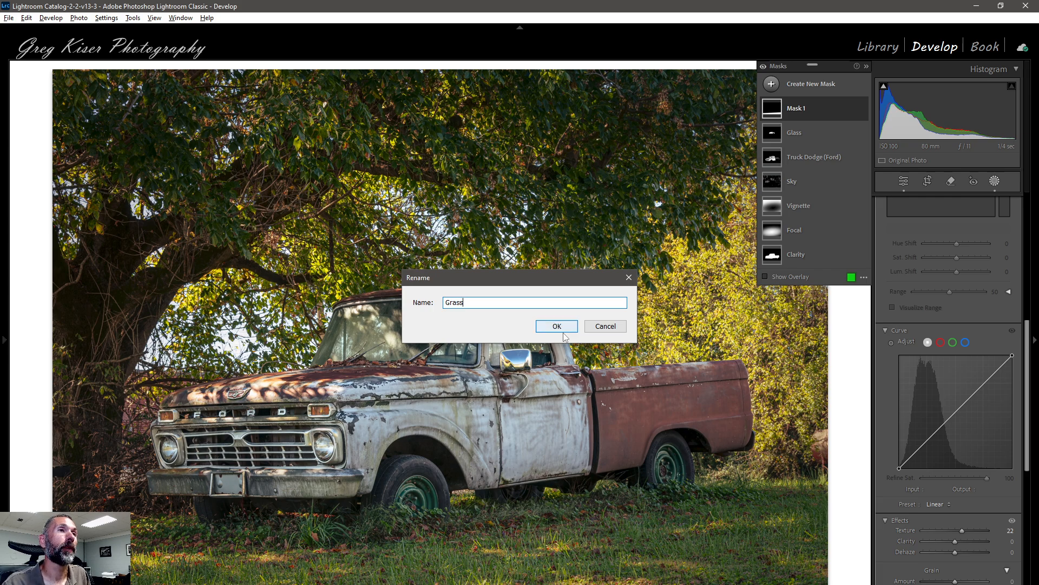
click(557, 326)
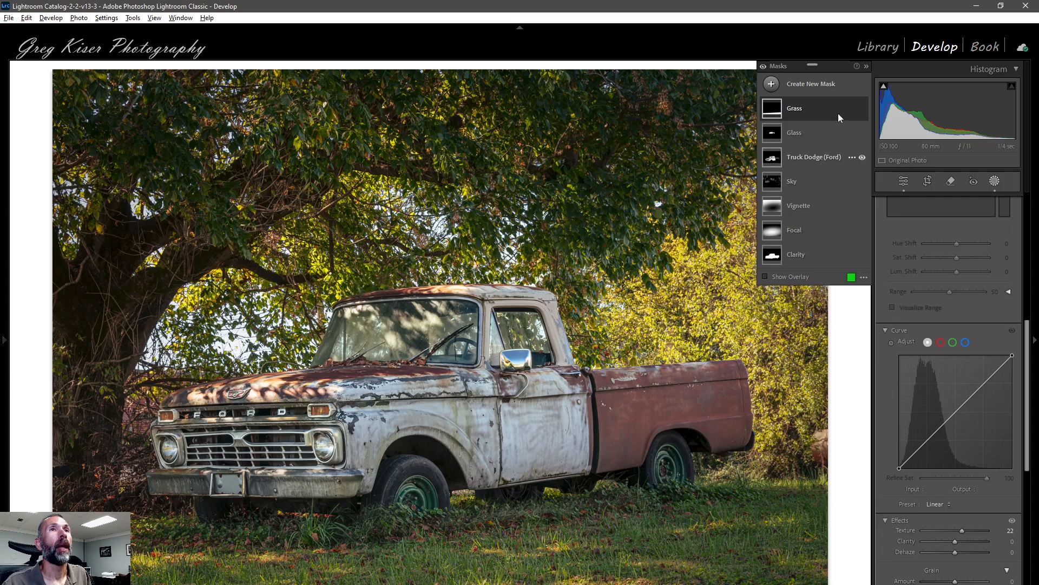
- Create a linear gradient mask over the lower edge of the foreground grass, fading out just below the truck's wheels
click(826, 84)
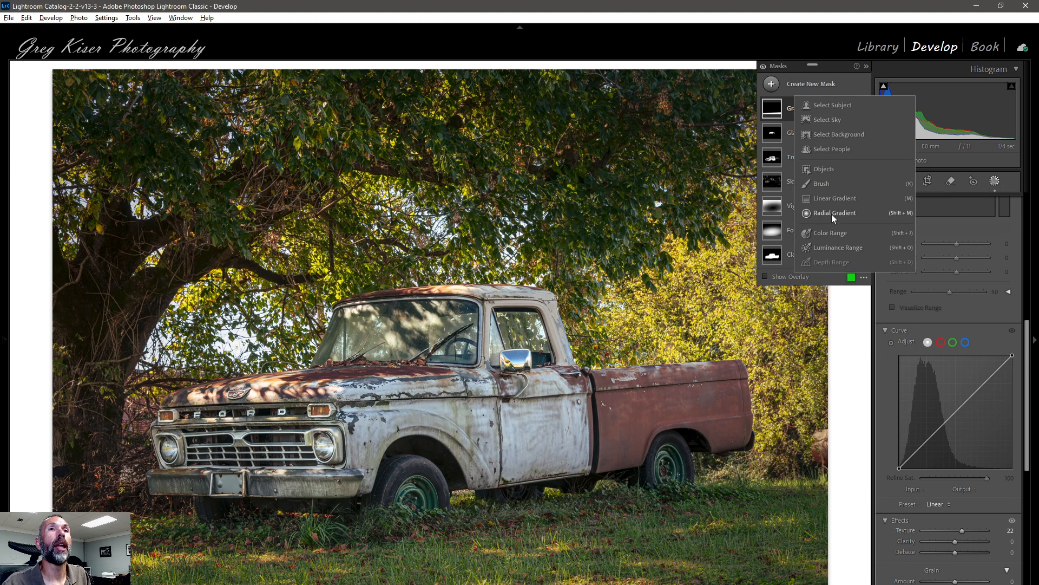
click(830, 199)
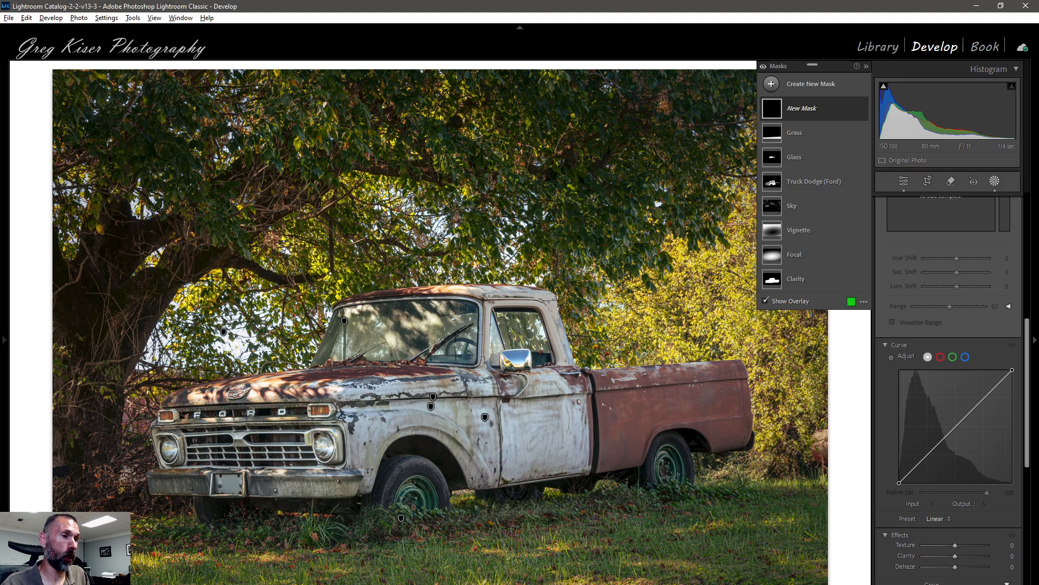
drag(420, 563, 423, 533)
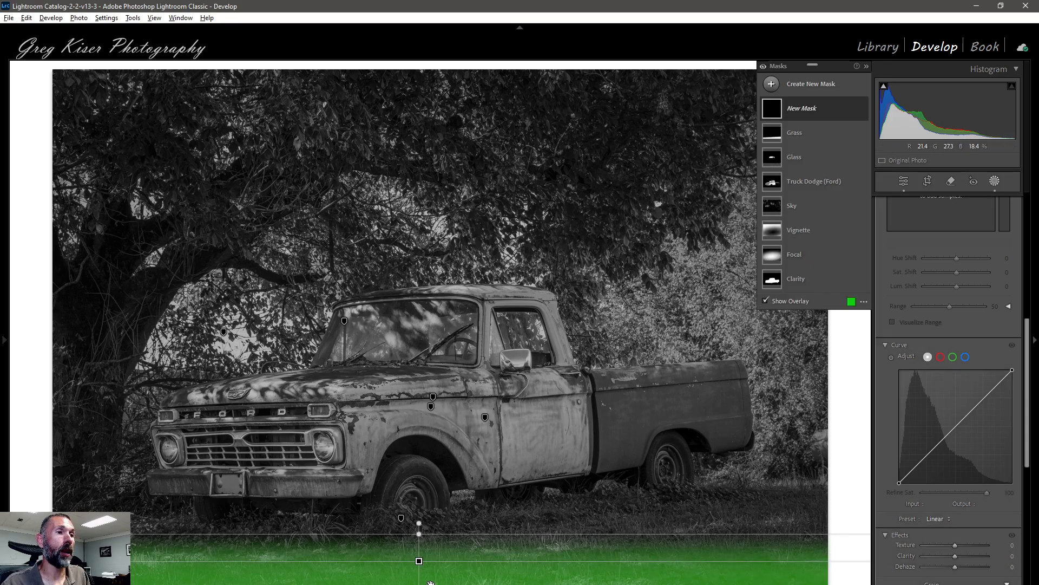
- Darken the lower-edge gradient mask with a curve point at input 42 and output 25
scroll(1008, 271, up, 3)
scroll(1007, 271, down, 5)
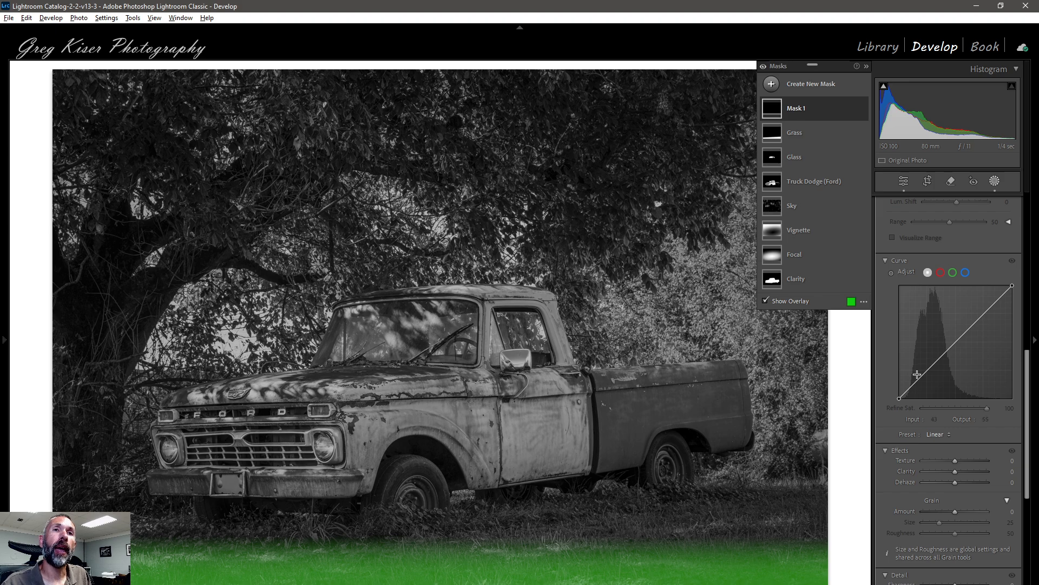
drag(916, 381, 918, 394)
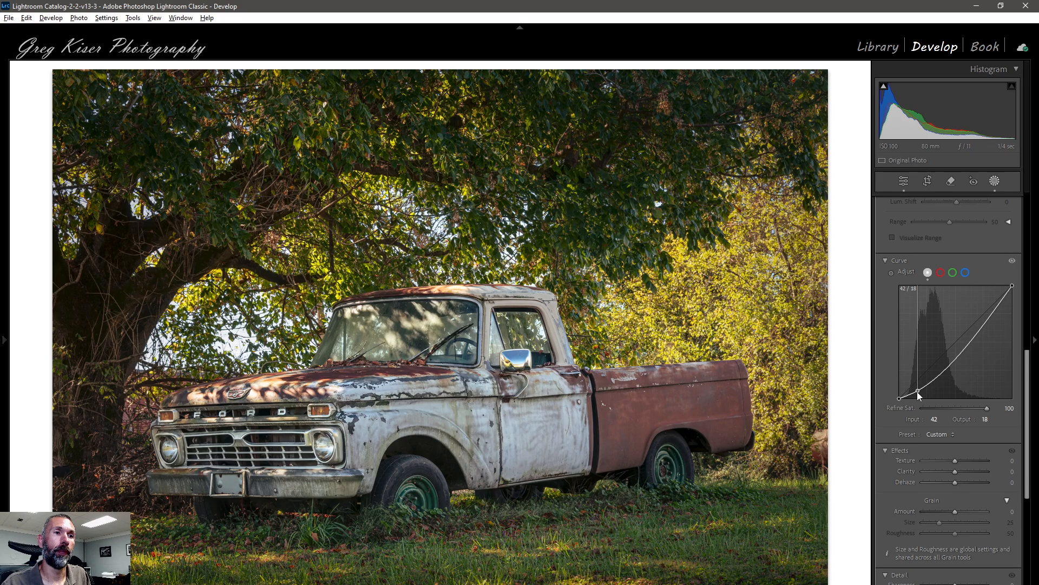
drag(917, 392, 918, 391)
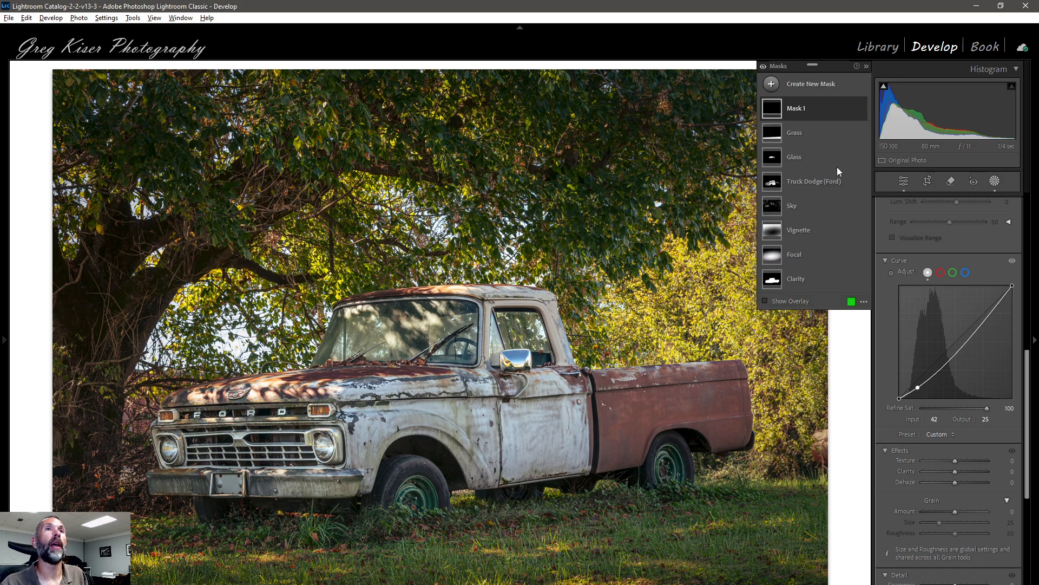
- Rename the new linear gradient mask as Lower Boundary
double_click(794, 108)
text(Lower Boundary)
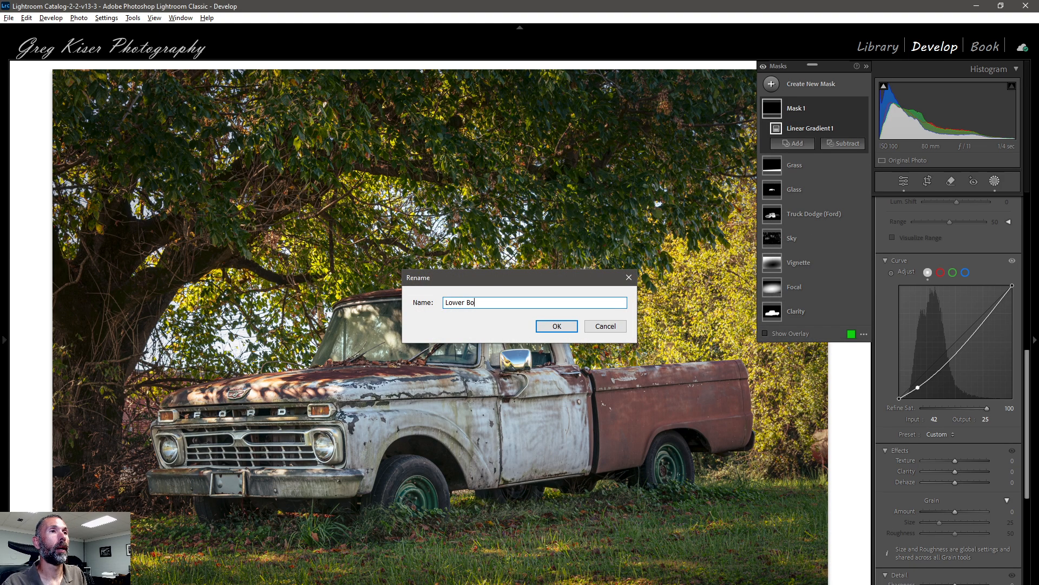
click(572, 326)
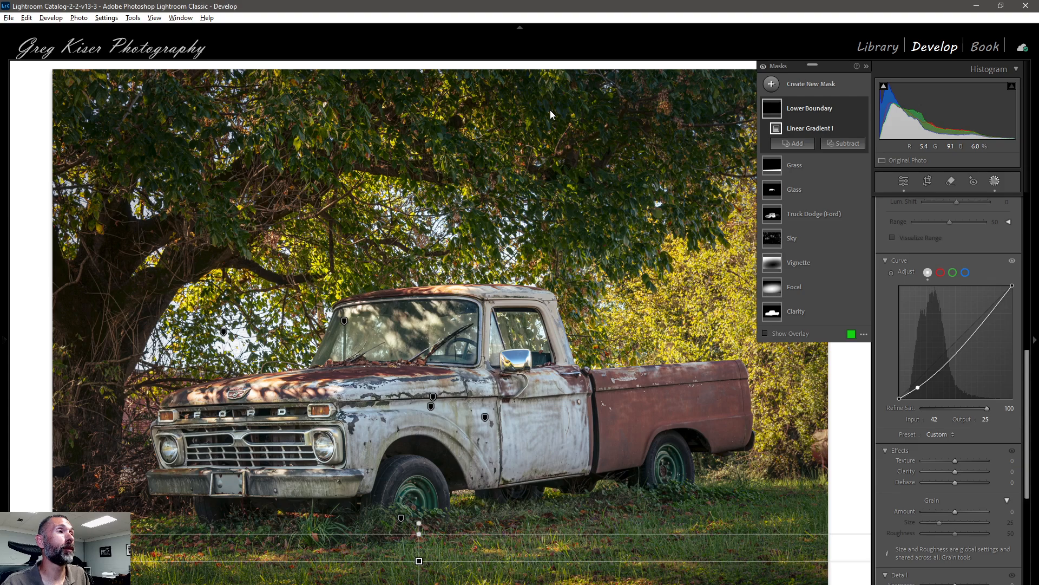
- Start a new brush mask with Exposure set to 0.48 and Clarity to 29
click(806, 85)
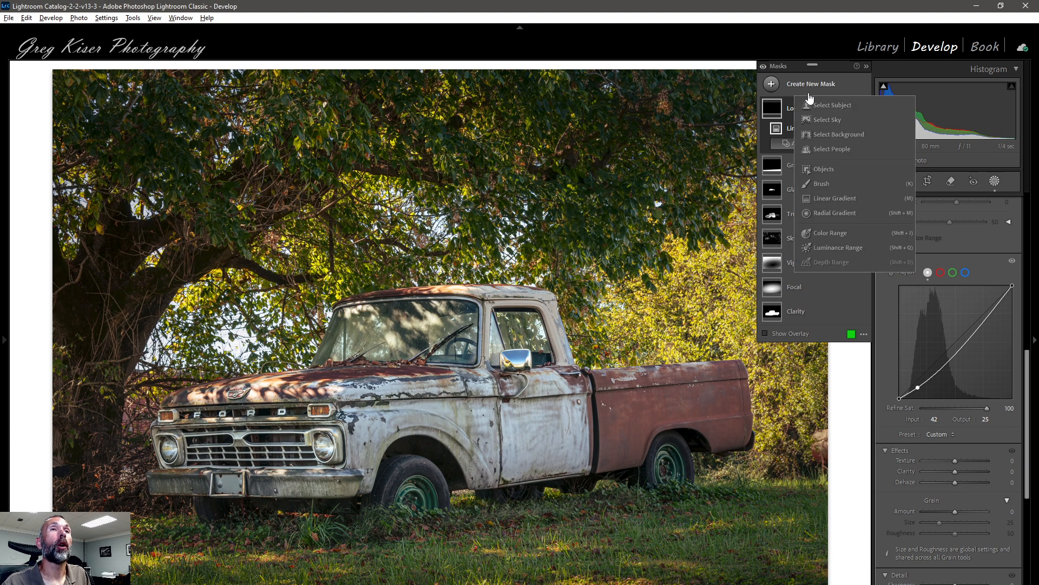
click(816, 186)
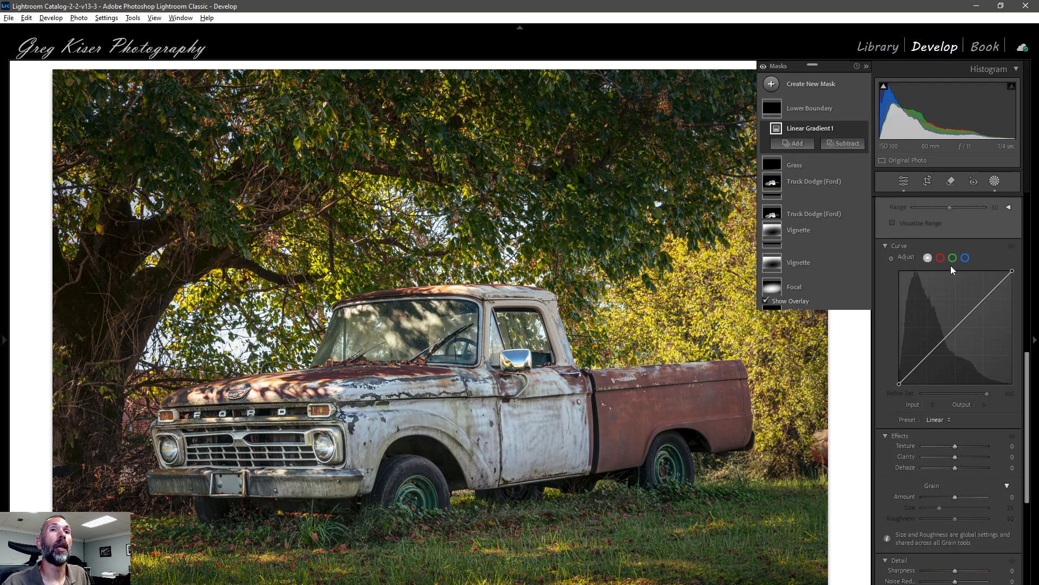
click(883, 215)
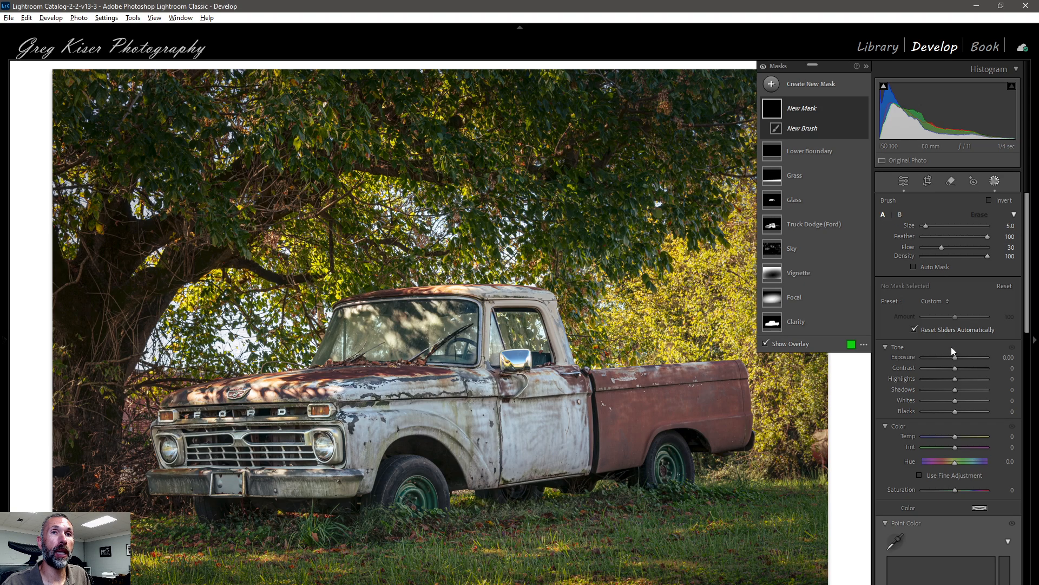
drag(954, 356, 958, 356)
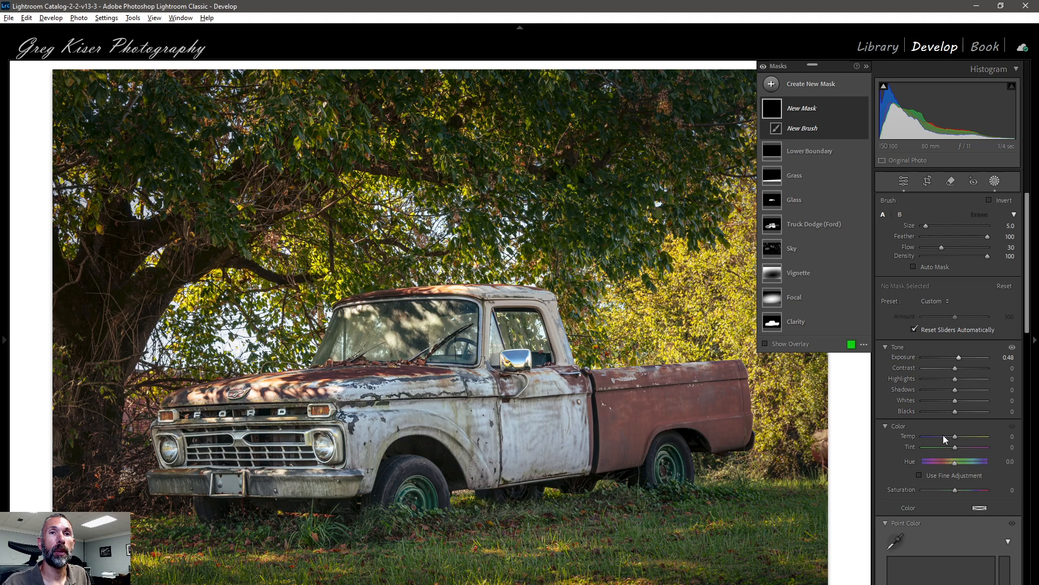
scroll(979, 498, down, 6)
scroll(982, 496, down, 3)
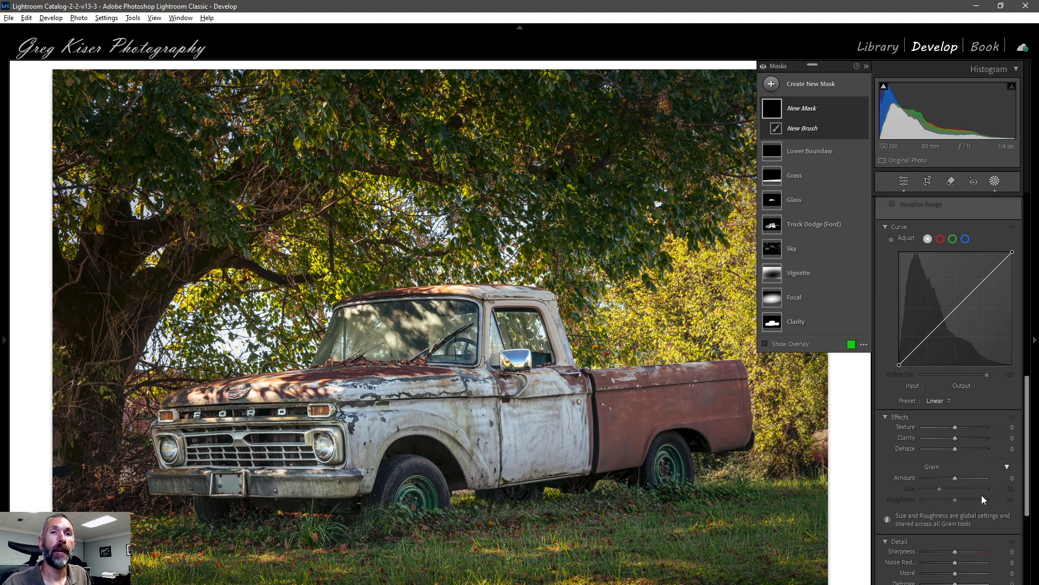
drag(955, 439, 963, 438)
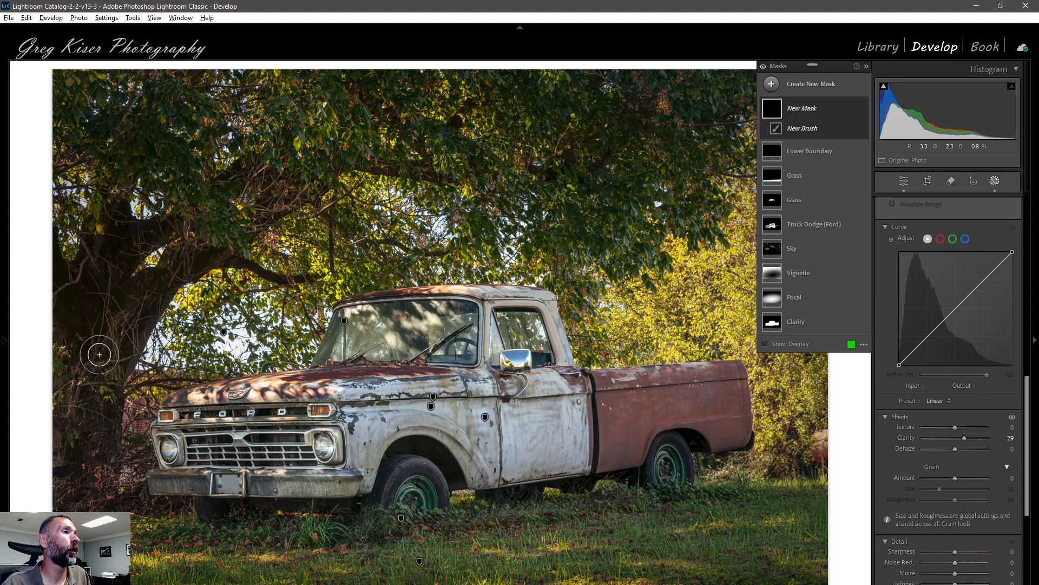
- Brush over the dark tree trunk beside the truck, compare the mask hidden and shown, and inspect the bark up close
mouse_move(65, 479)
mouse_down()
mouse_move(144, 300)
mouse_move(103, 314)
mouse_move(86, 303)
mouse_move(66, 334)
mouse_move(115, 238)
mouse_move(99, 255)
mouse_move(100, 225)
mouse_move(139, 237)
mouse_move(81, 306)
mouse_move(58, 290)
mouse_move(77, 303)
mouse_move(75, 355)
mouse_move(91, 327)
mouse_move(79, 436)
mouse_move(122, 332)
mouse_move(191, 252)
mouse_move(87, 328)
mouse_move(151, 233)
mouse_move(111, 257)
mouse_move(101, 215)
mouse_move(73, 317)
mouse_move(95, 429)
mouse_move(86, 441)
mouse_move(66, 414)
mouse_move(74, 438)
mouse_move(97, 437)
mouse_move(124, 314)
mouse_move(214, 250)
mouse_move(184, 264)
mouse_move(101, 343)
mouse_move(120, 293)
mouse_move(86, 281)
mouse_up()
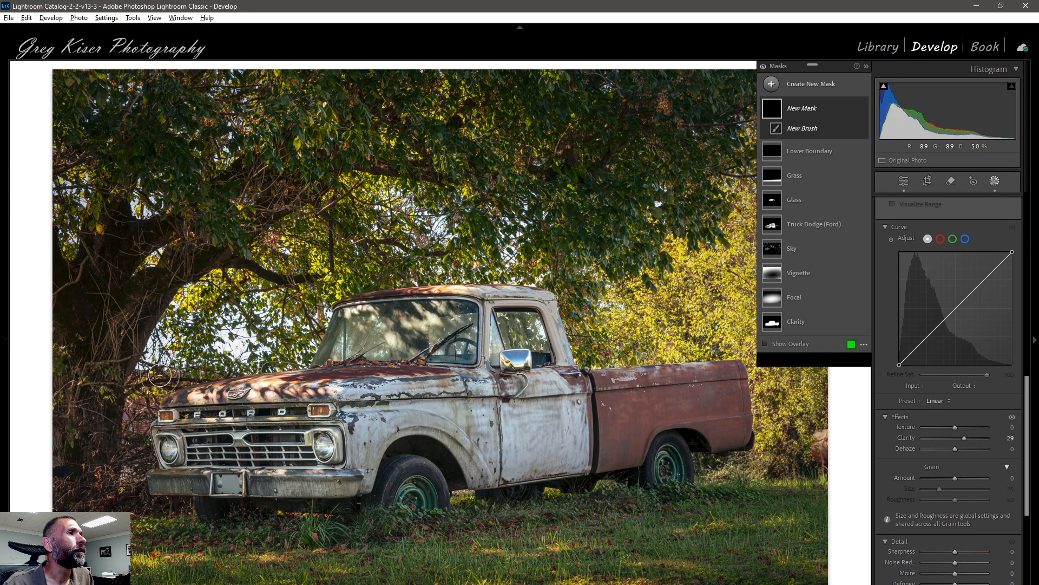
click(863, 109)
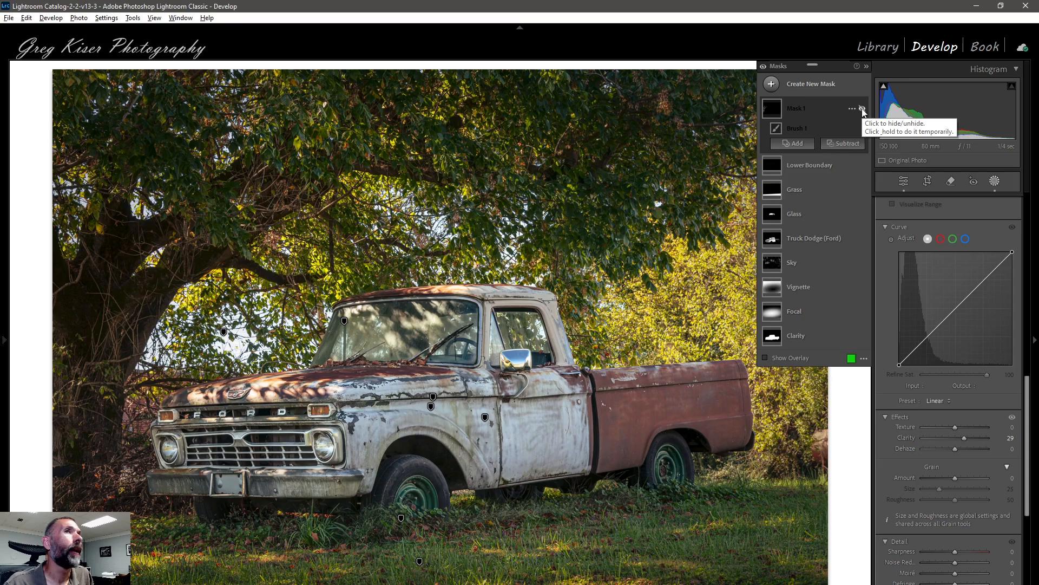
click(863, 110)
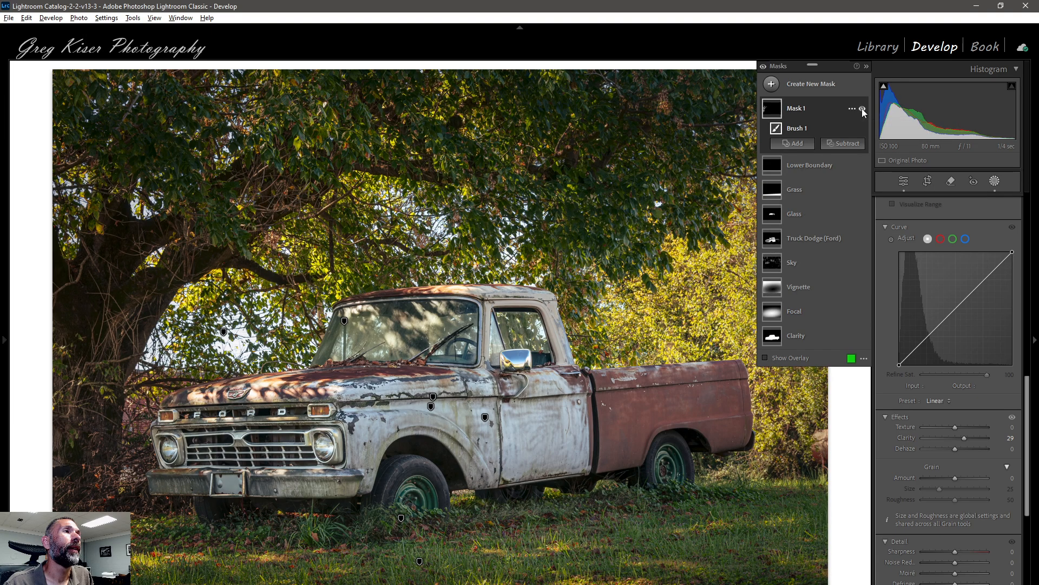
click(95, 309)
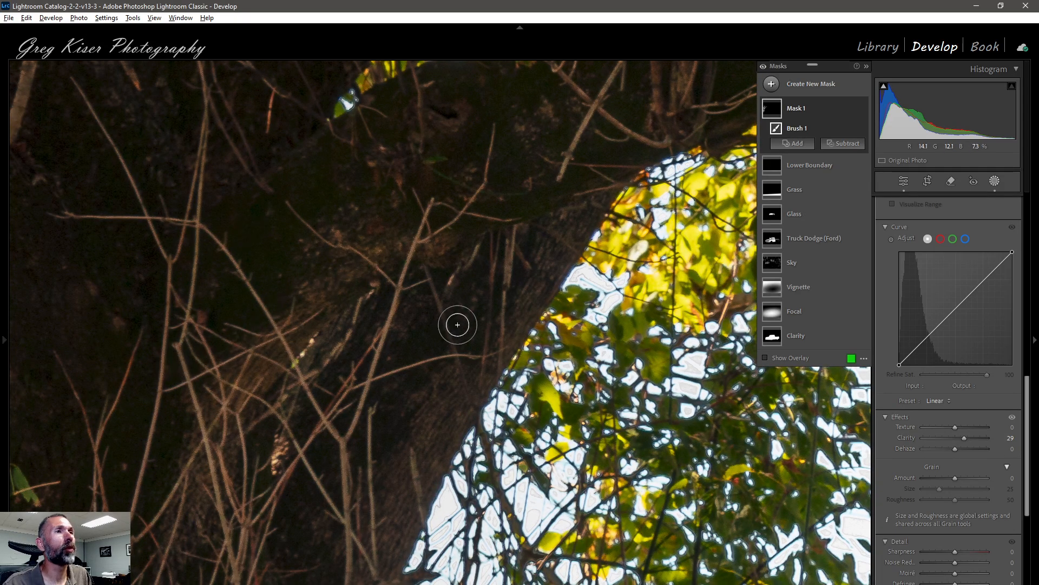
key(space)
click(268, 352)
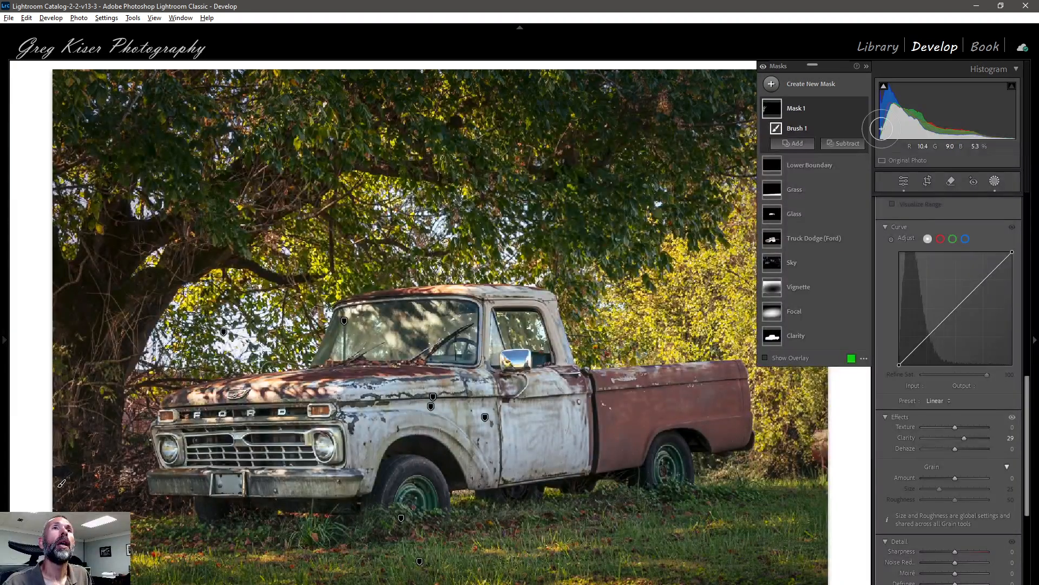
- Delete the brush mask painted on the tree trunk
mouse_move(858, 110)
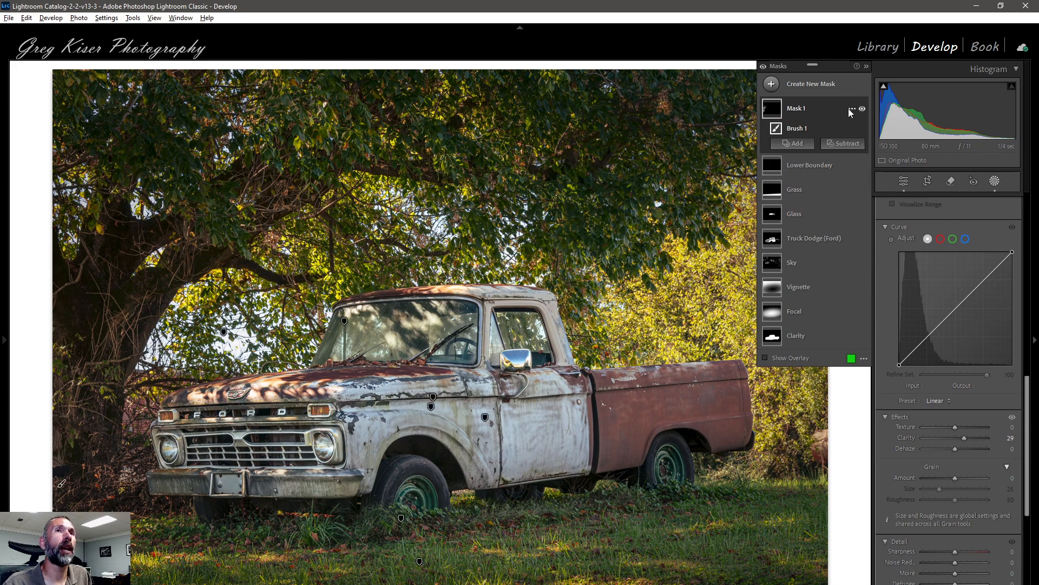
click(852, 110)
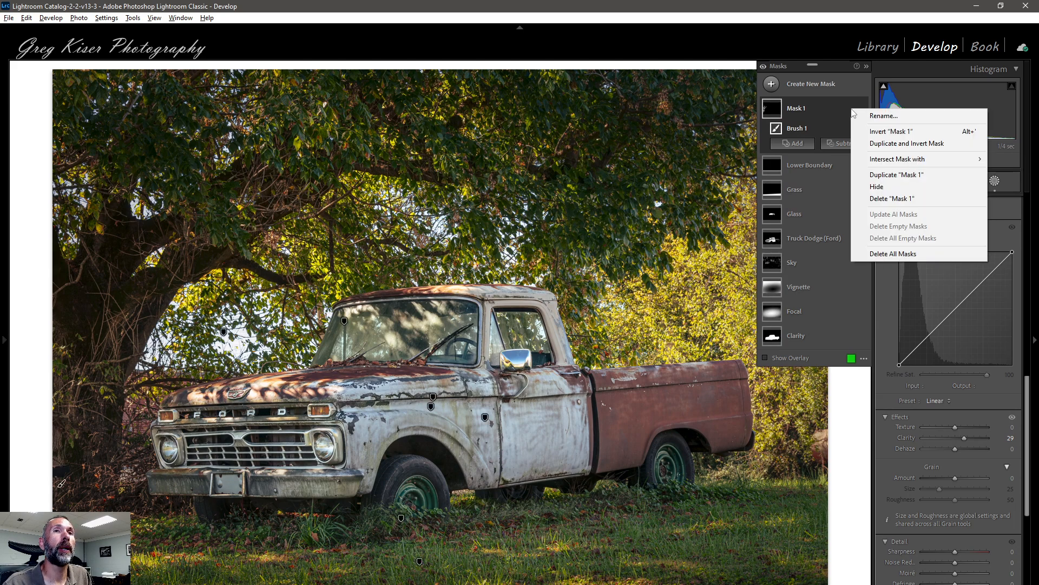
click(892, 198)
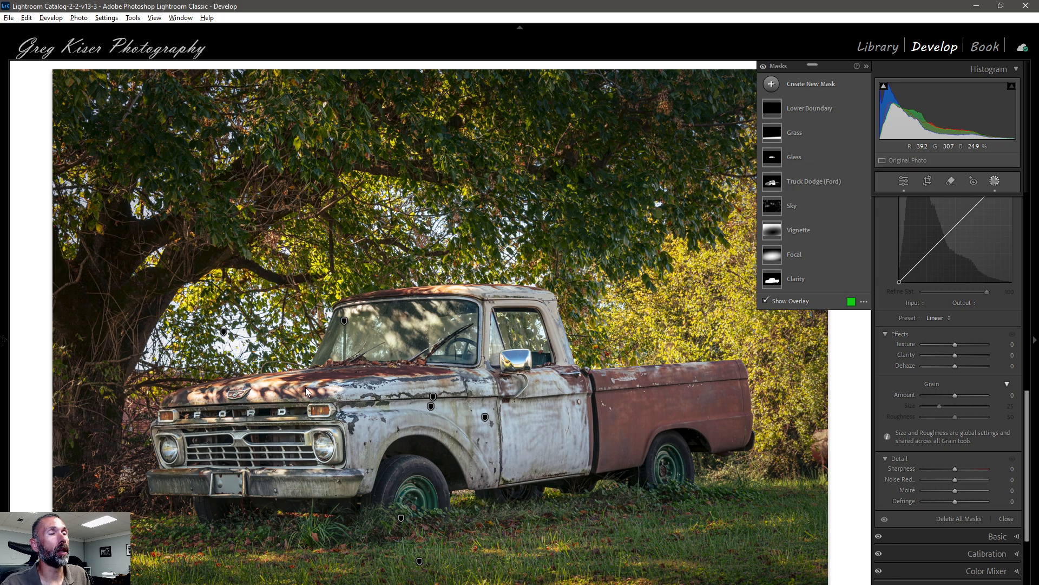
- Create a brush mask with Exposure -0.34 and Highlights -34 and paint it over the hood's bright patches at brush size 4
click(823, 85)
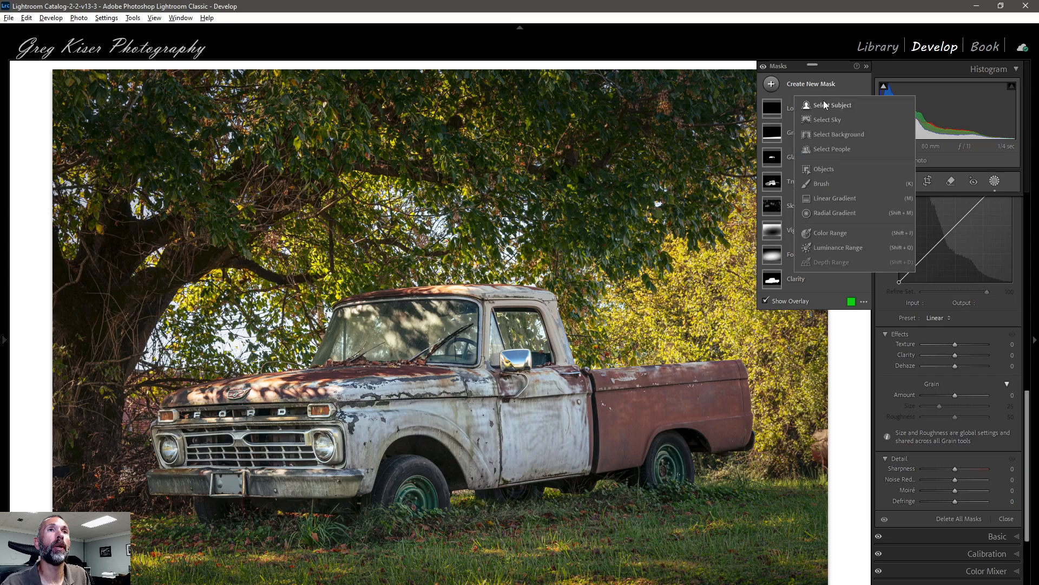
click(820, 185)
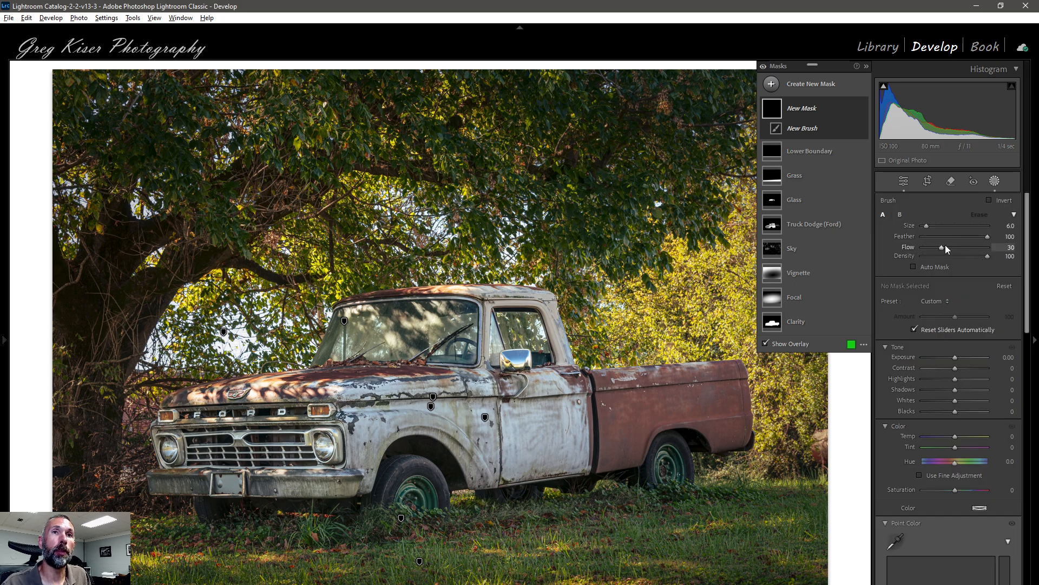
drag(954, 356, 943, 385)
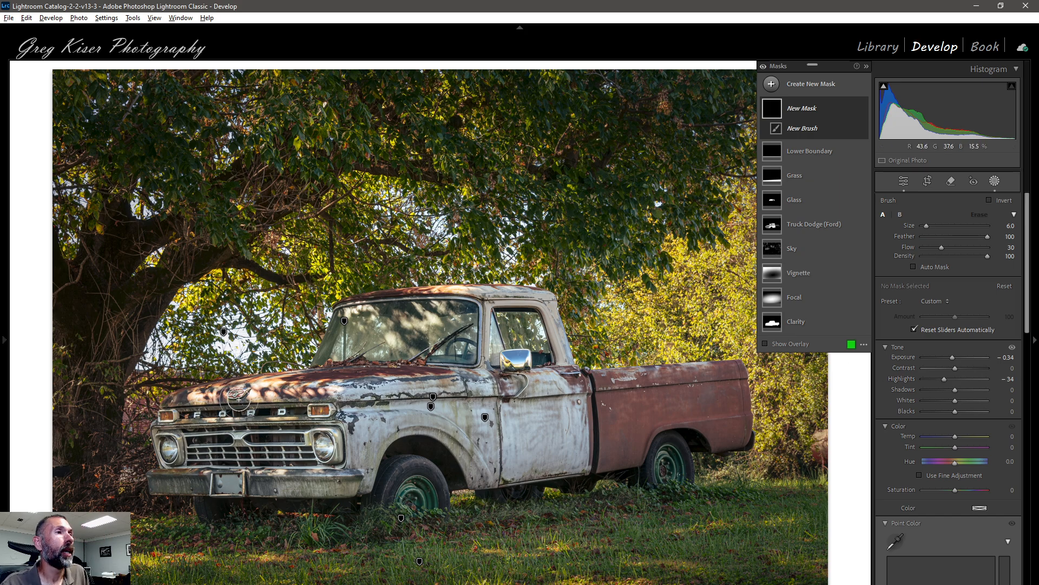
scroll(201, 399, down, 2)
mouse_move(192, 399)
mouse_down()
mouse_move(291, 393)
mouse_move(213, 394)
mouse_move(200, 383)
mouse_move(305, 377)
mouse_move(222, 386)
mouse_move(282, 389)
mouse_move(296, 400)
mouse_move(214, 387)
mouse_move(272, 384)
mouse_move(300, 394)
mouse_move(214, 398)
mouse_move(318, 392)
mouse_move(269, 386)
mouse_move(314, 377)
mouse_move(263, 373)
mouse_move(231, 380)
mouse_move(287, 389)
mouse_move(201, 387)
mouse_move(285, 393)
mouse_up()
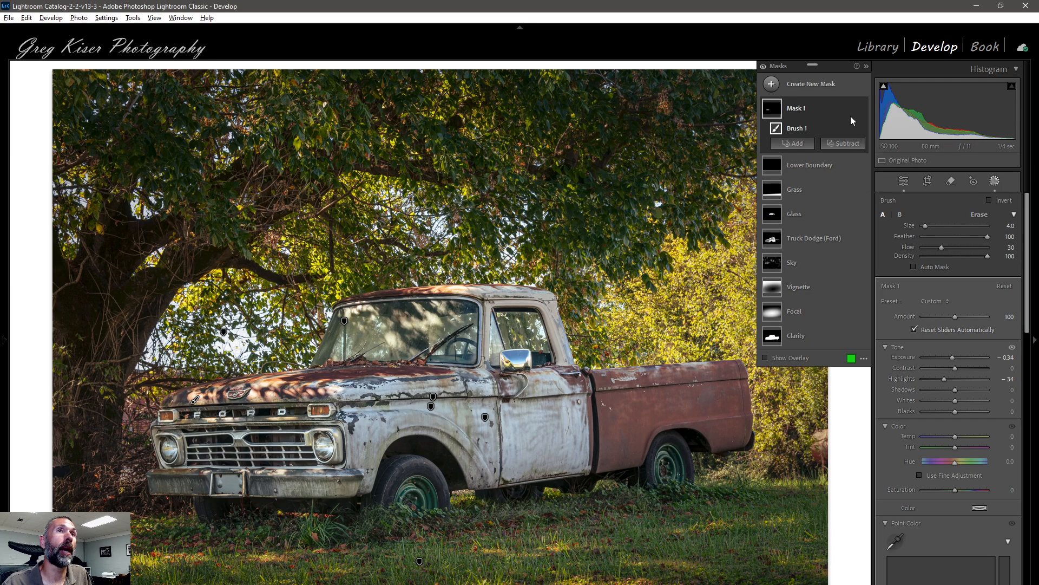
- Rename the hood brush mask as Hood Highlights
double_click(793, 108)
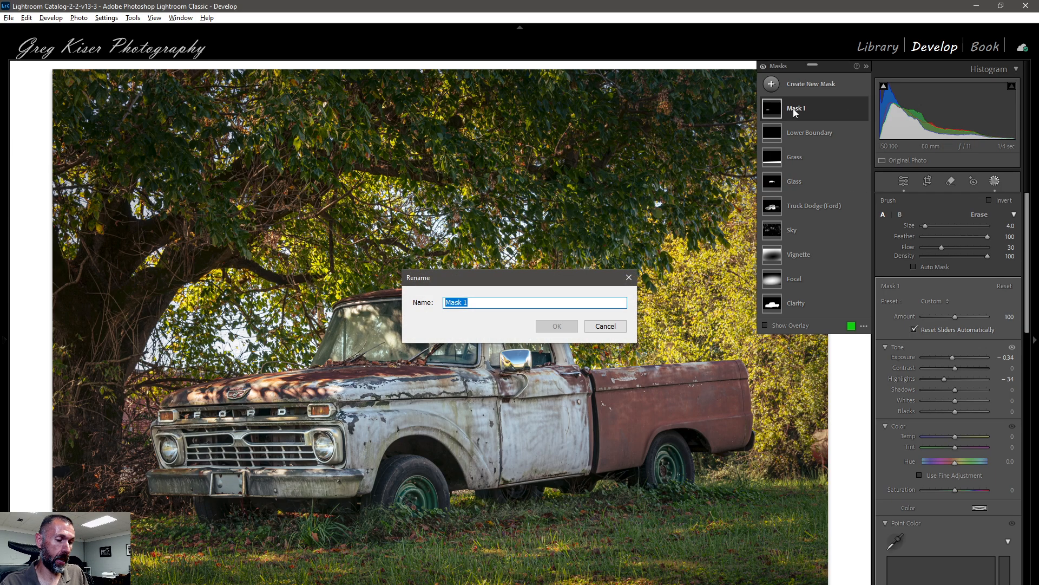
text(Hood)
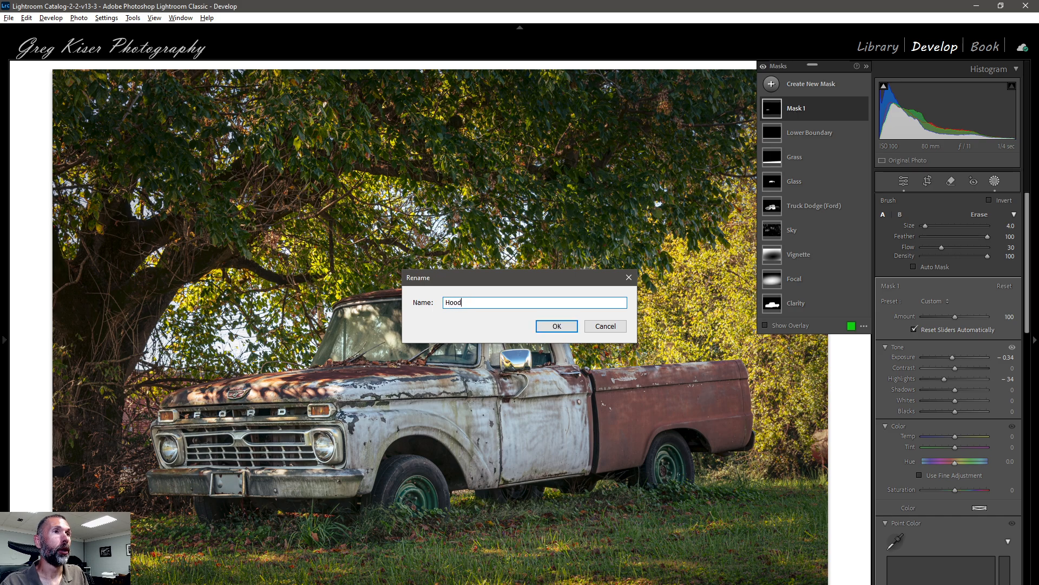
text( Highlights)
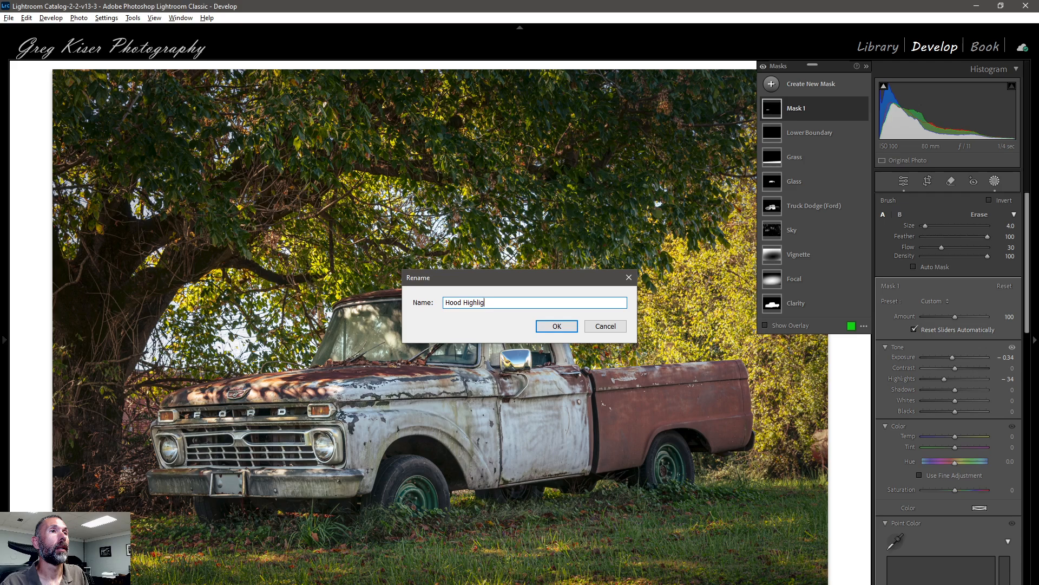
click(556, 326)
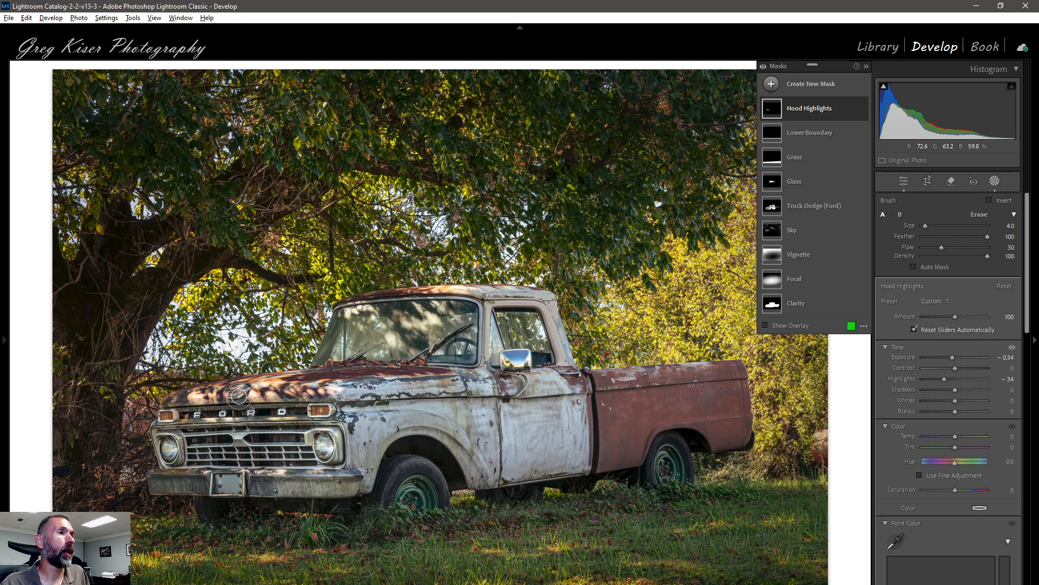
- Create an object mask by outlining the emblem on the front of the hood, and expand the mask's components
key(z)
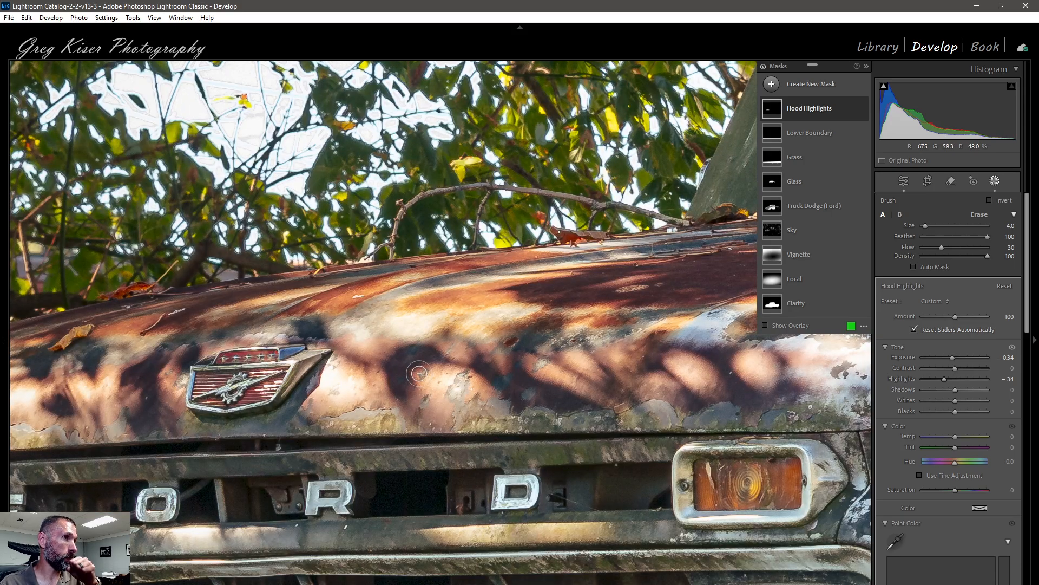
click(812, 85)
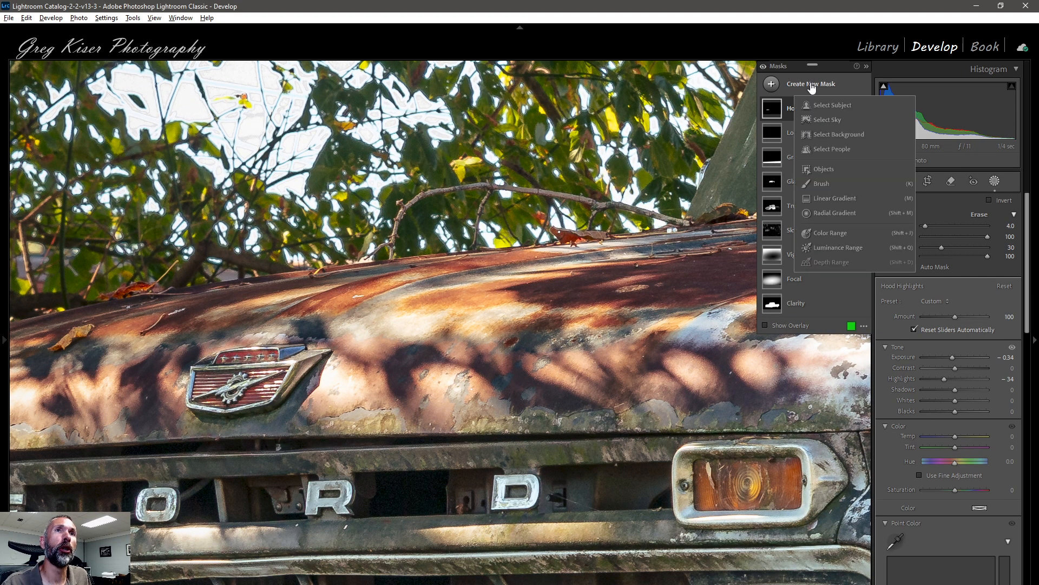
click(816, 166)
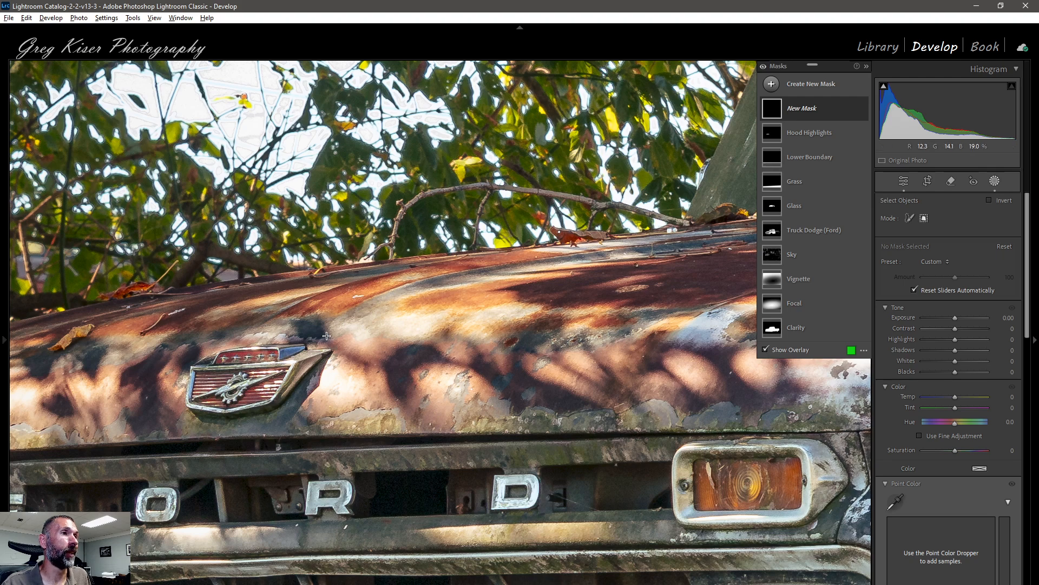
drag(338, 340, 178, 423)
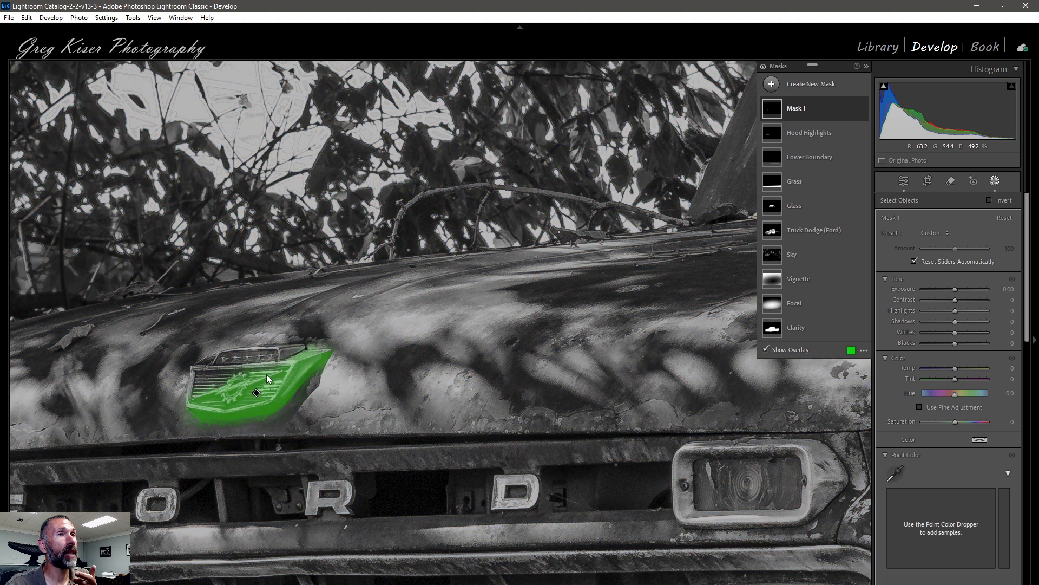
click(820, 111)
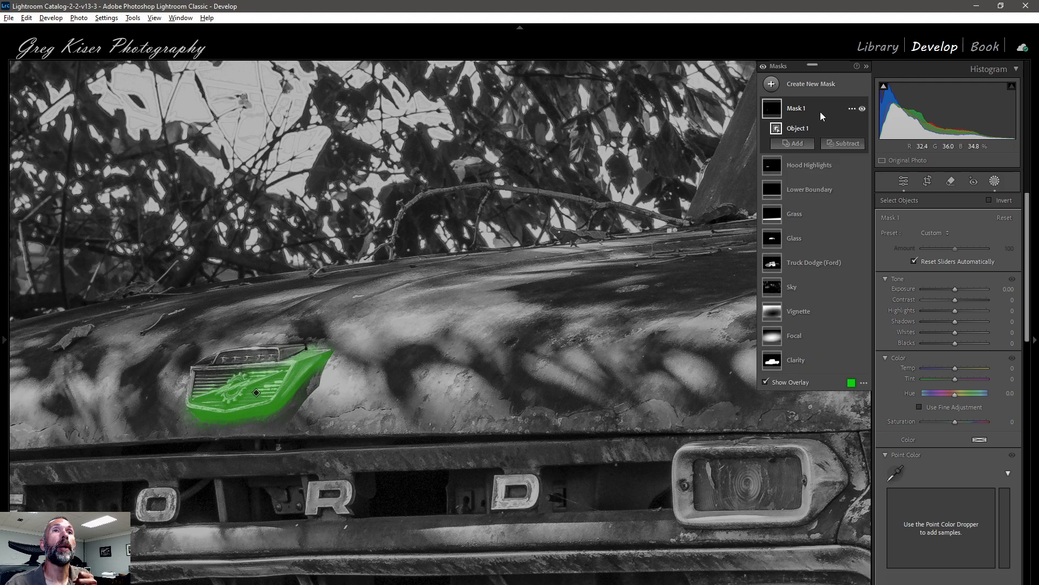
- Add a brush component to the emblem mask and paint over the uncovered parts of the emblem at brush sizes 3 and 2
click(792, 143)
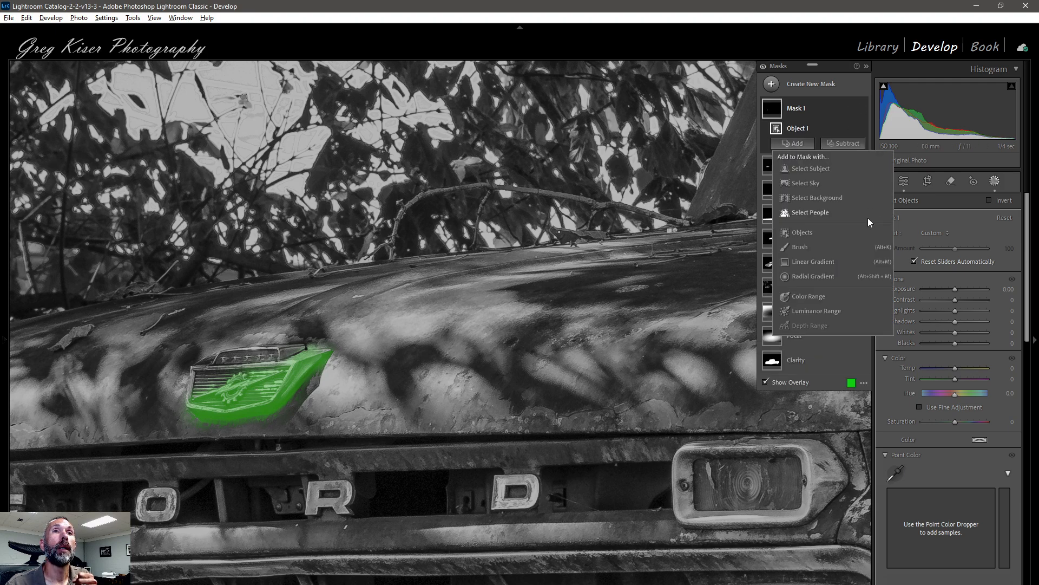
click(810, 247)
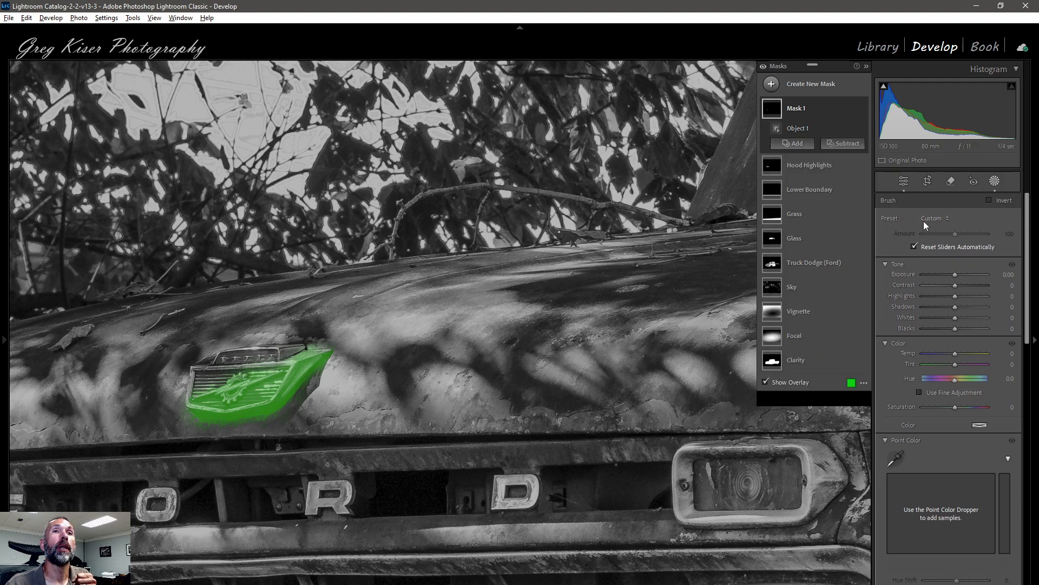
click(900, 215)
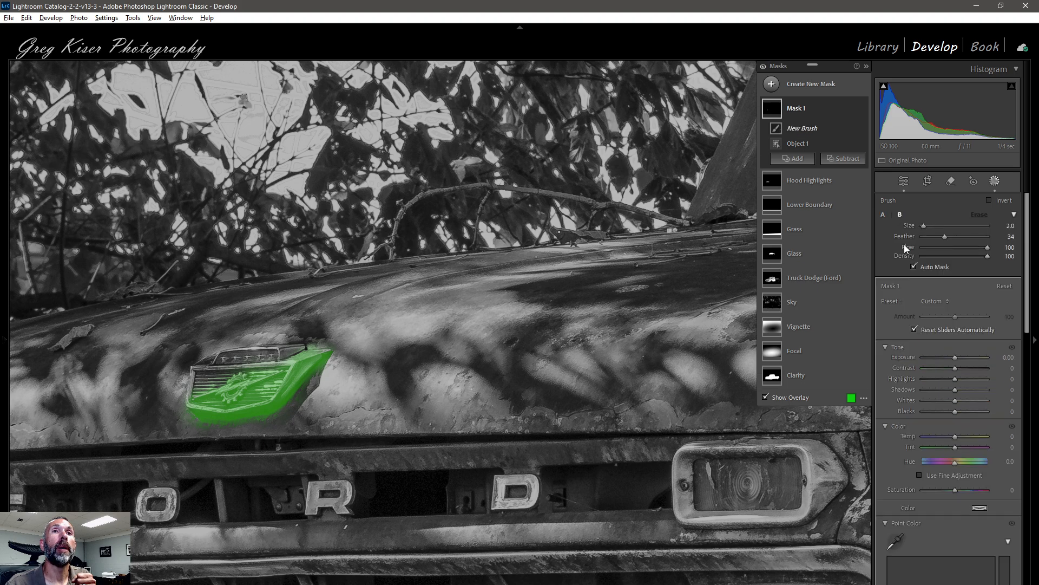
scroll(200, 397, up, 2)
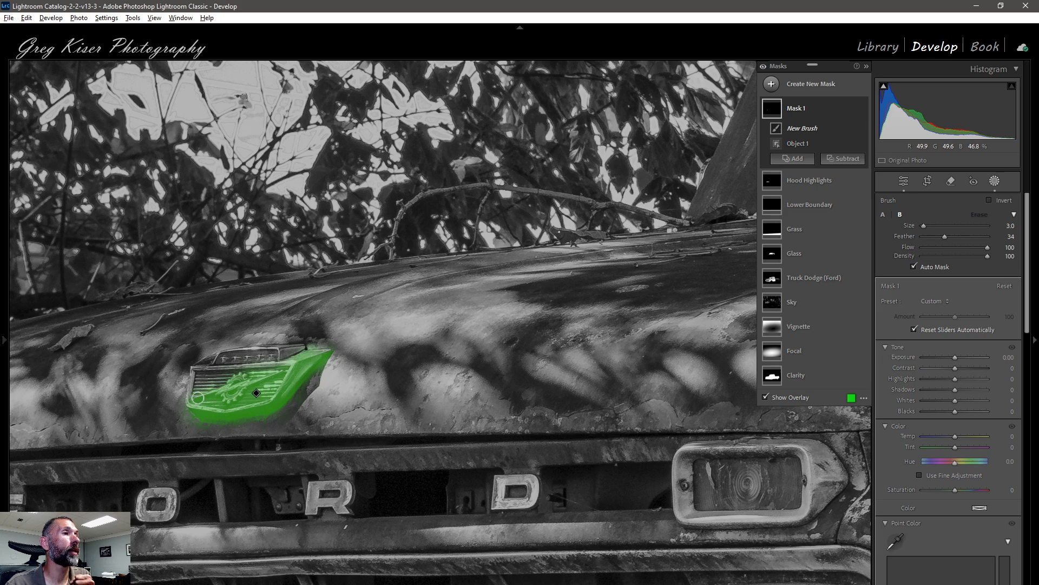
mouse_move(198, 398)
mouse_down()
mouse_move(219, 358)
mouse_move(300, 351)
mouse_move(216, 375)
mouse_move(259, 366)
mouse_move(201, 393)
mouse_move(256, 379)
mouse_move(194, 370)
mouse_move(195, 409)
mouse_up()
scroll(196, 375, down, 2)
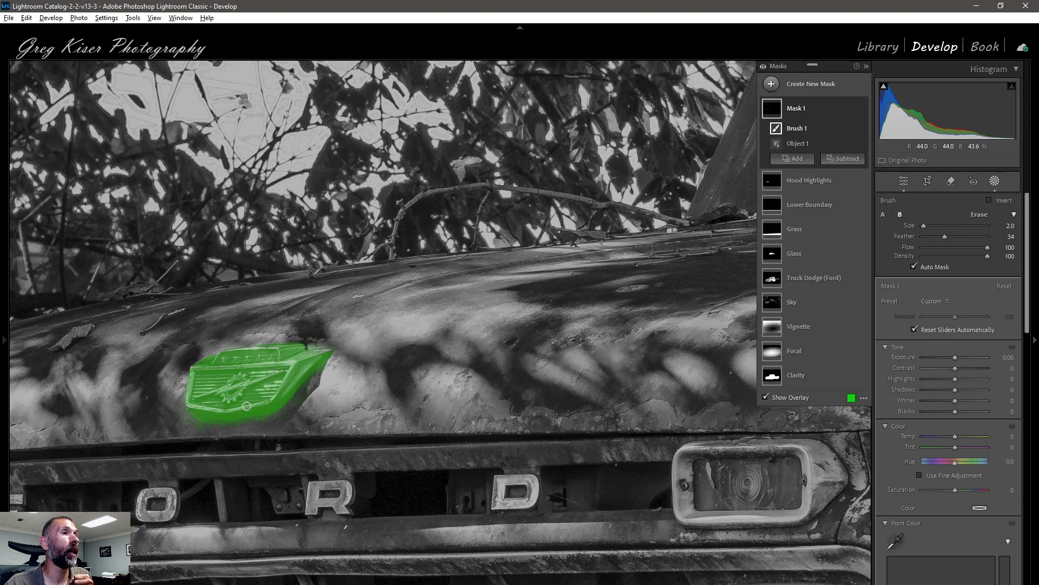
drag(324, 354, 259, 349)
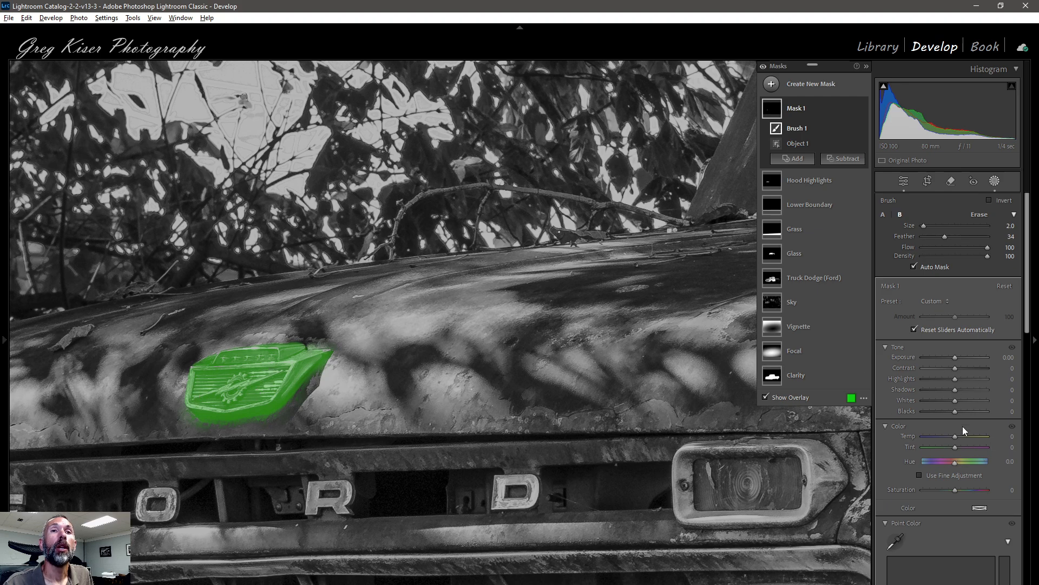
- Set the emblem mask's Highlights to 14, Saturation to 20 and Clarity to 20
scroll(963, 422, down, 3)
drag(954, 292, 959, 291)
click(959, 291)
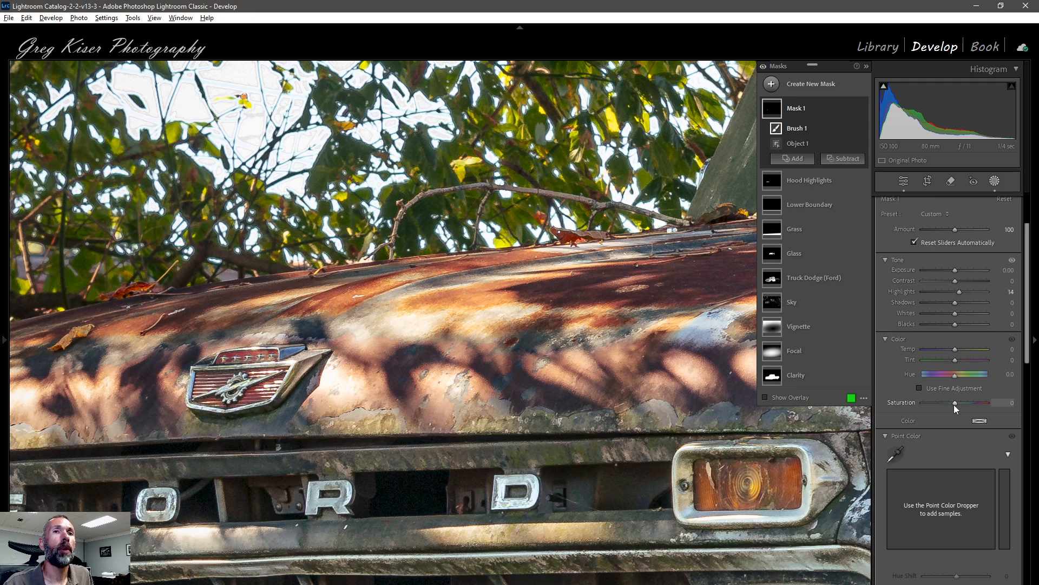
drag(954, 401, 960, 401)
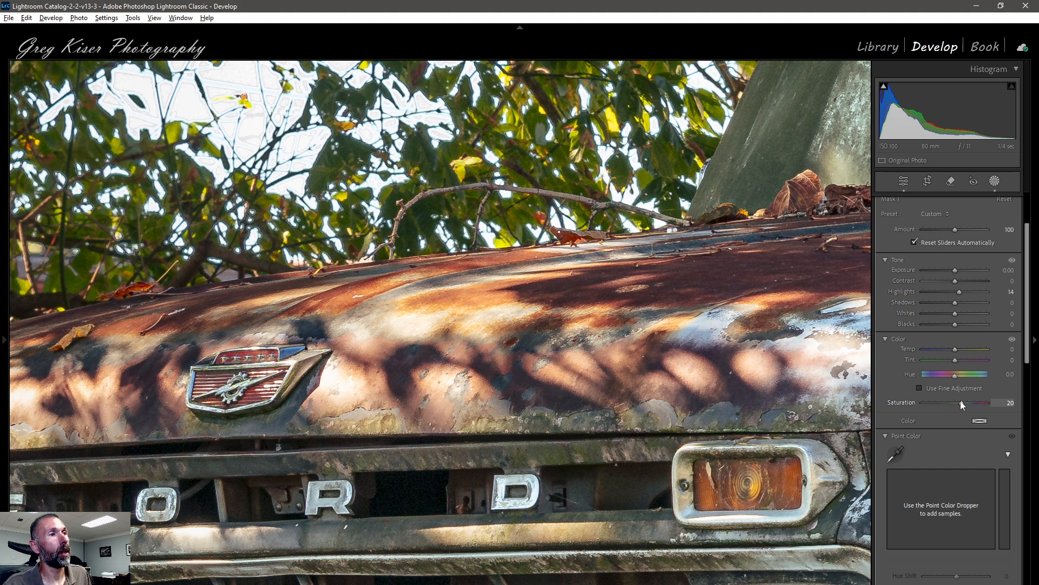
scroll(955, 437, down, 5)
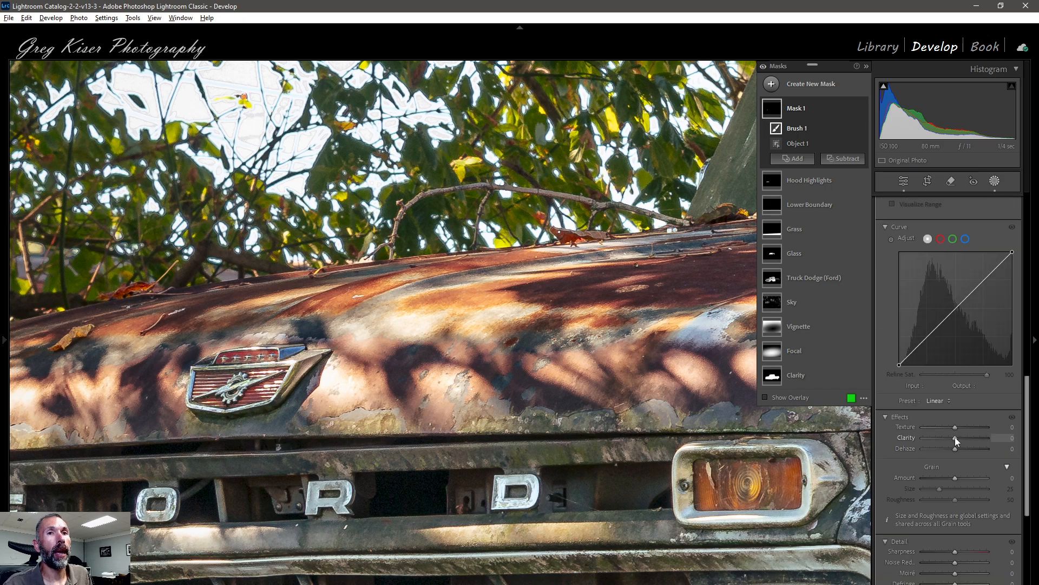
drag(956, 436, 962, 436)
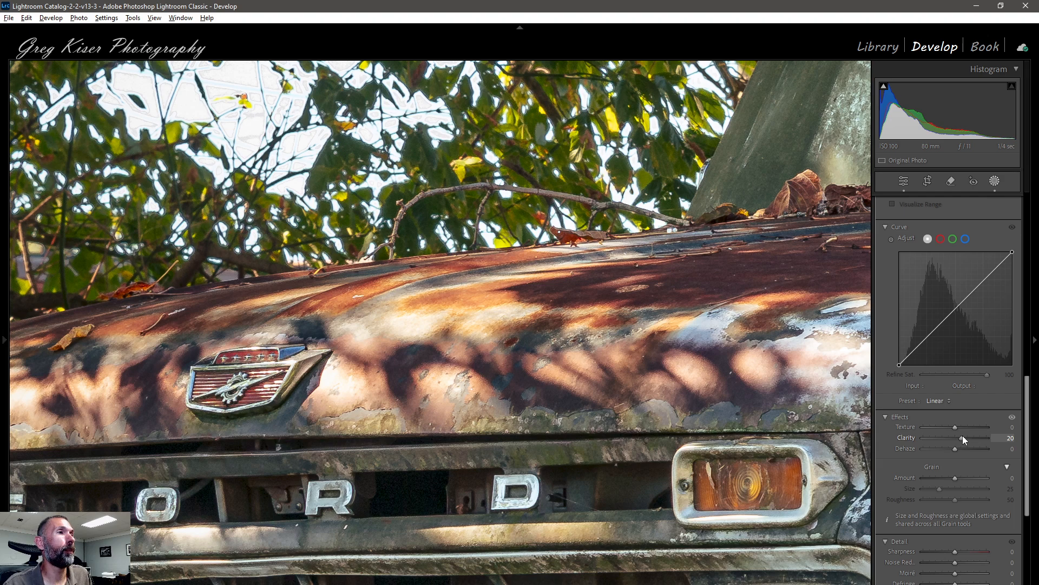
drag(963, 436, 963, 435)
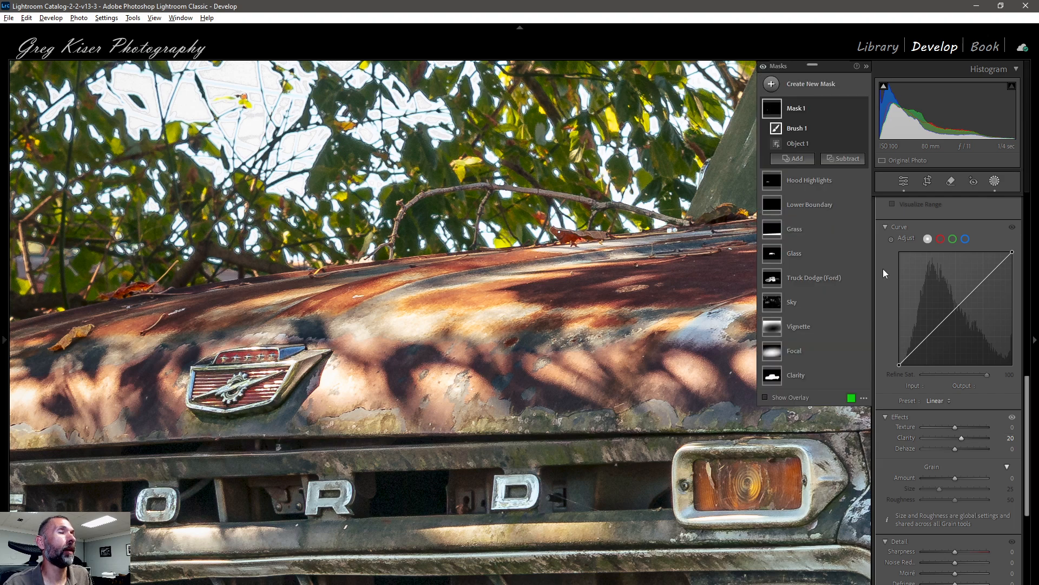
- Rename the emblem mask as Emblem
double_click(792, 109)
text(Emblem)
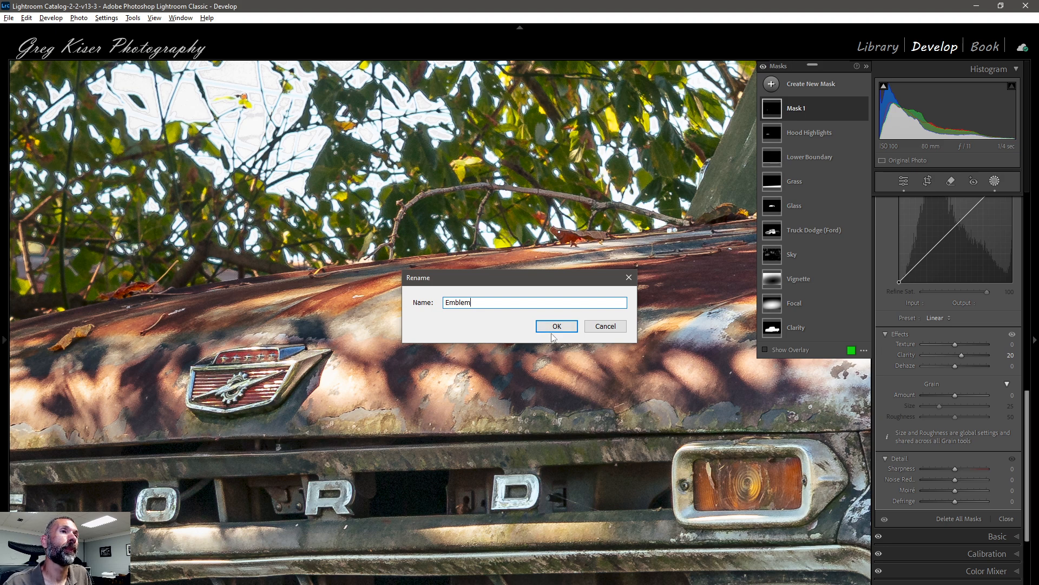
click(551, 330)
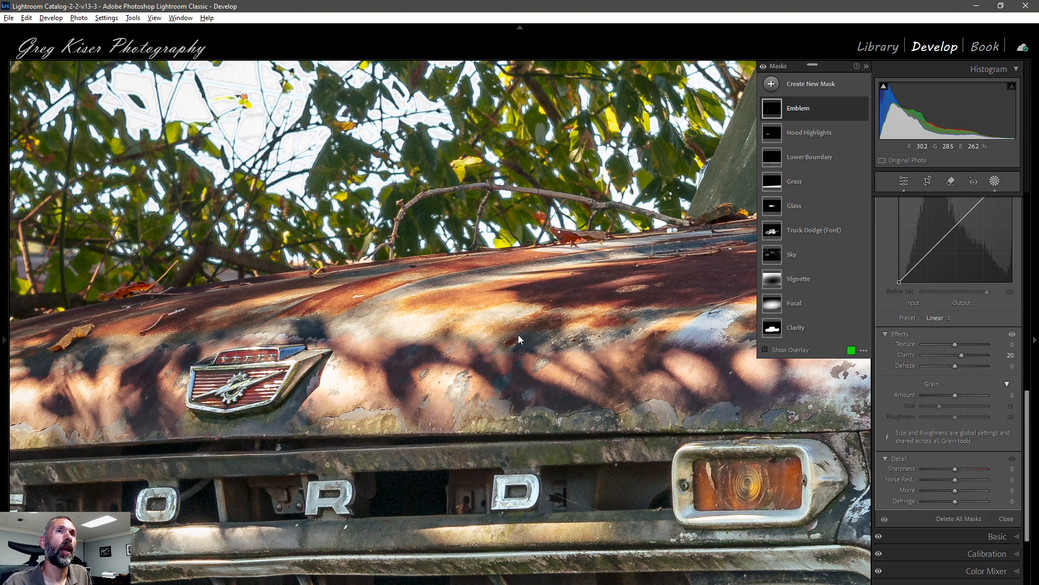
- Compare the whole photo with all masks switched off and on
click(469, 352)
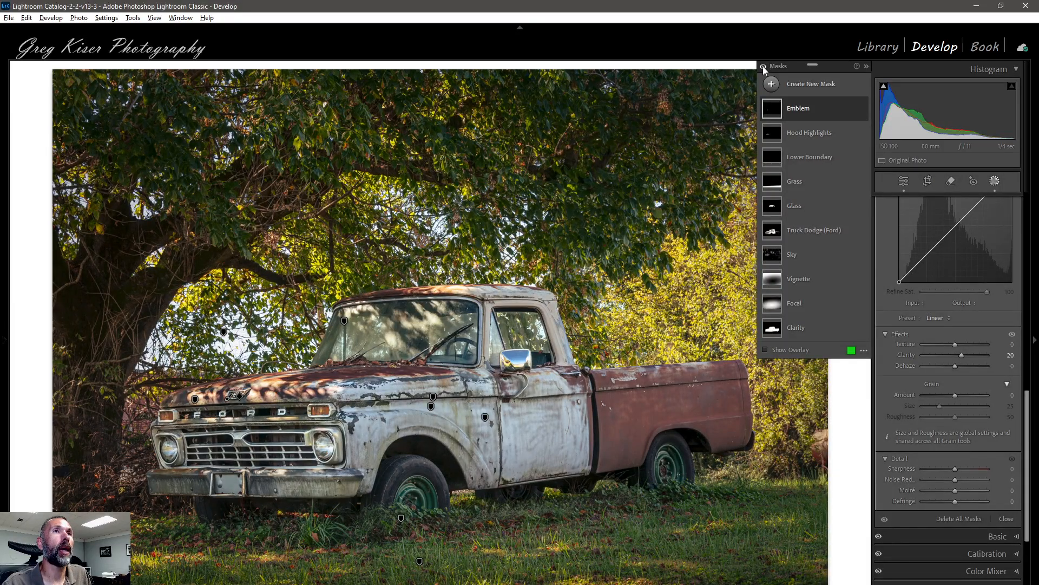
click(764, 67)
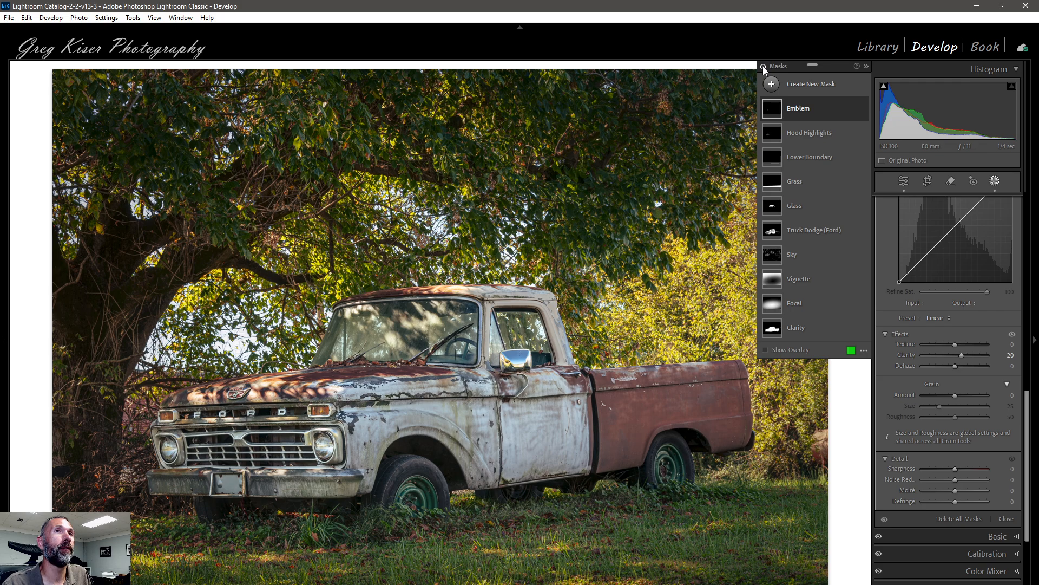
click(762, 66)
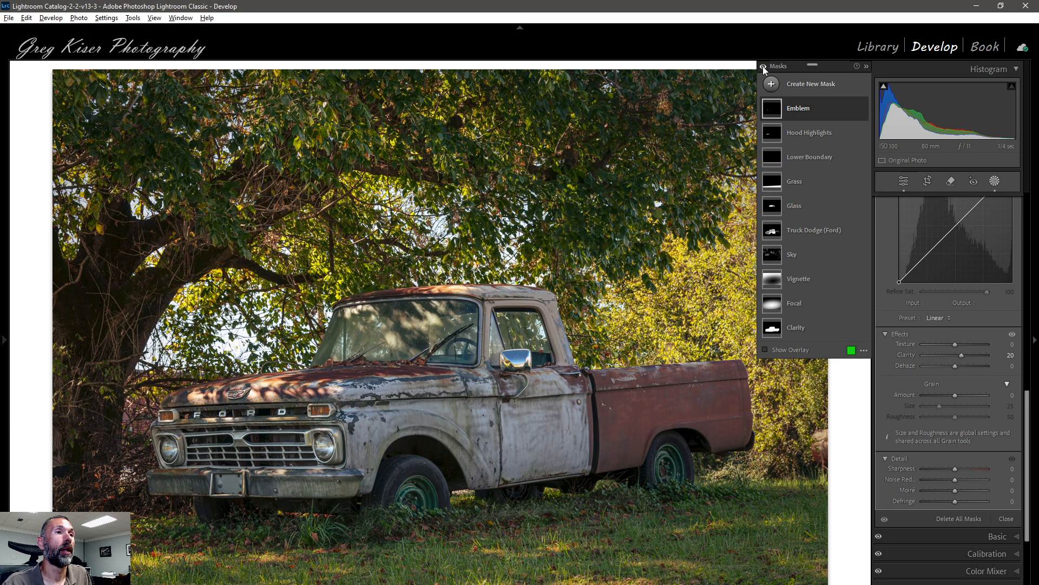
click(763, 66)
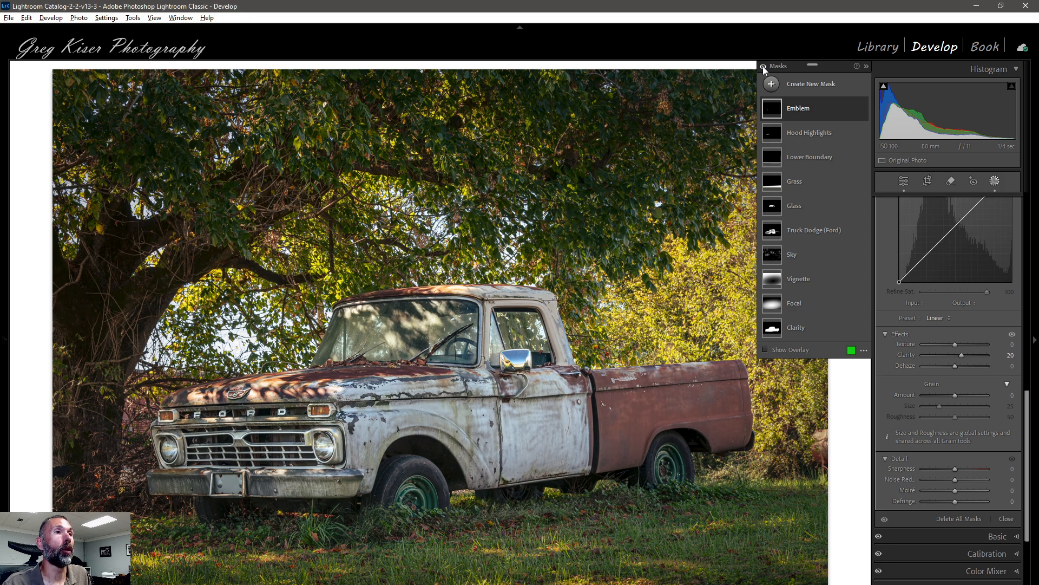
click(763, 66)
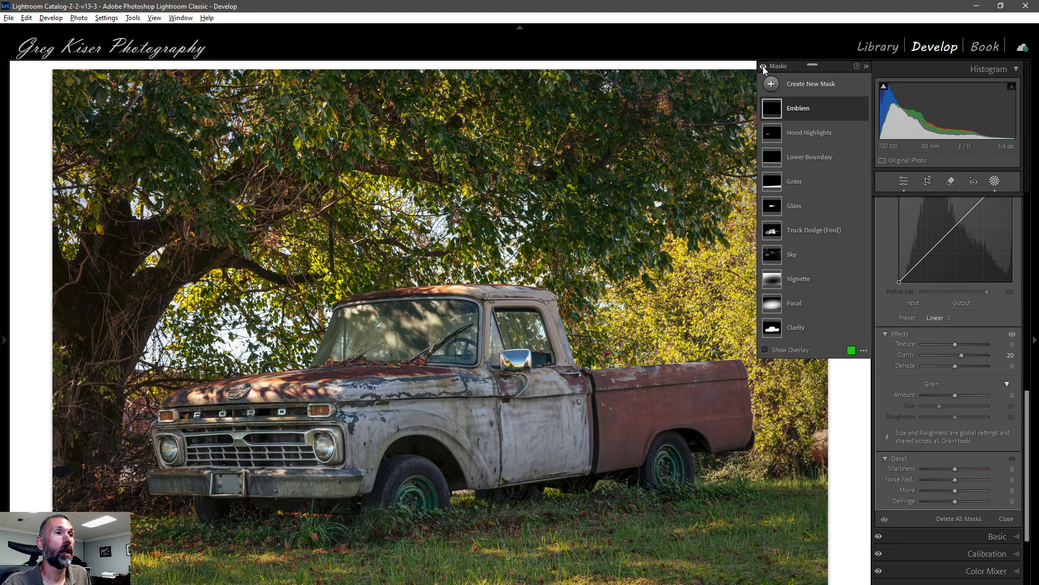
click(762, 66)
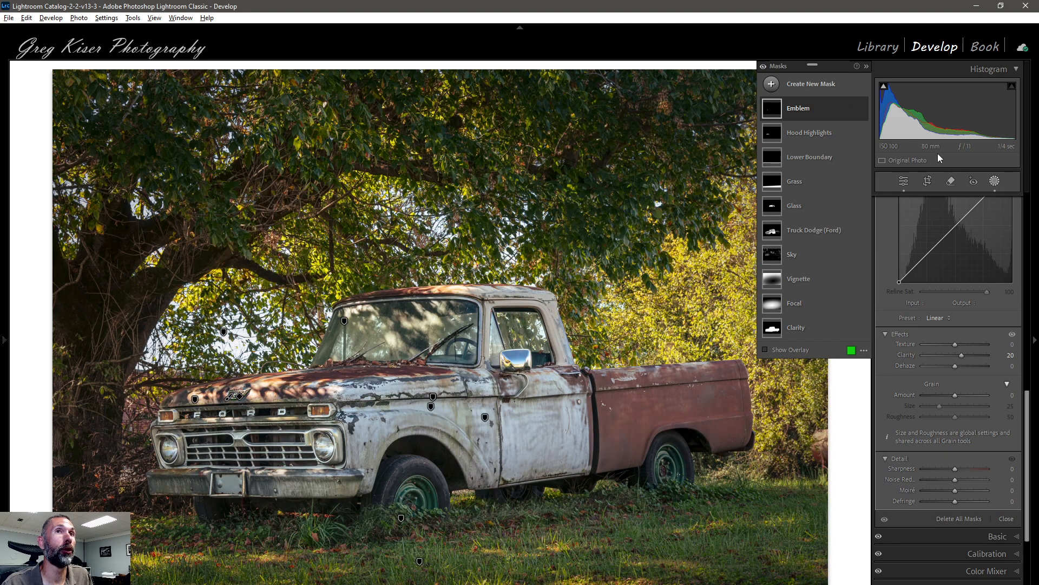
- Set the photo's global Vibrance to +23 and Saturation to -2
click(904, 182)
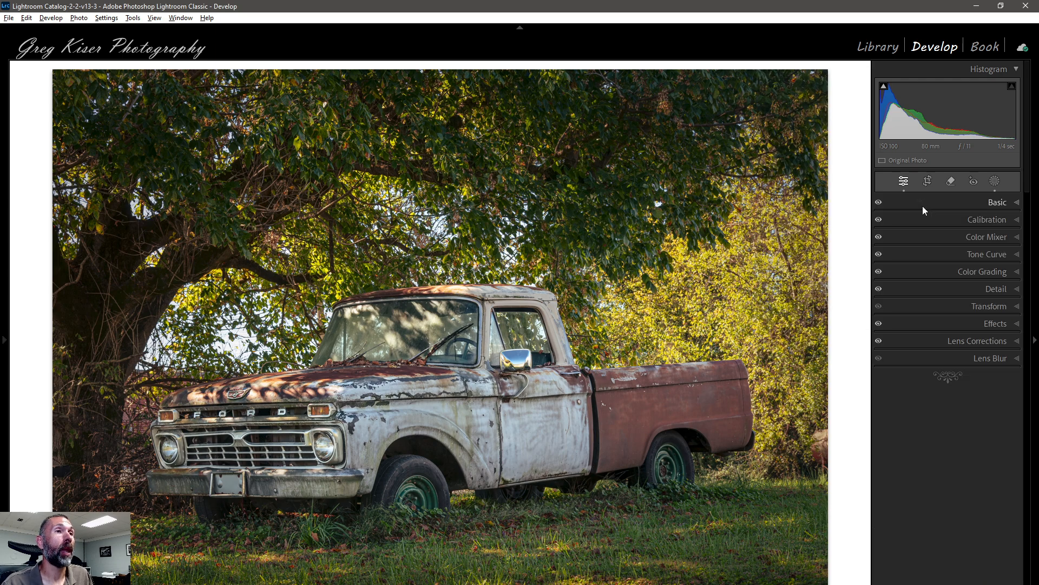
click(1016, 204)
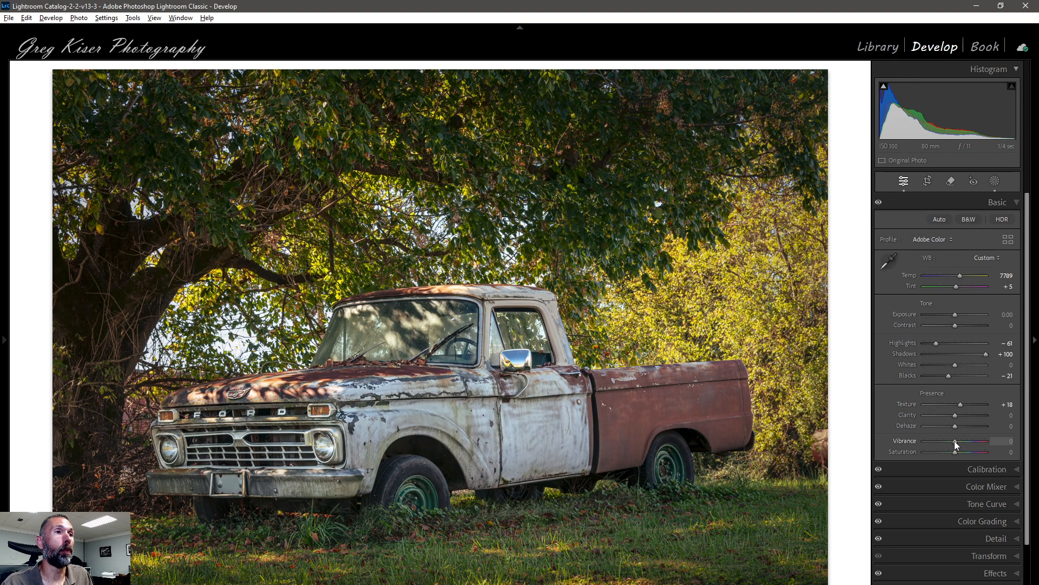
drag(956, 440, 962, 442)
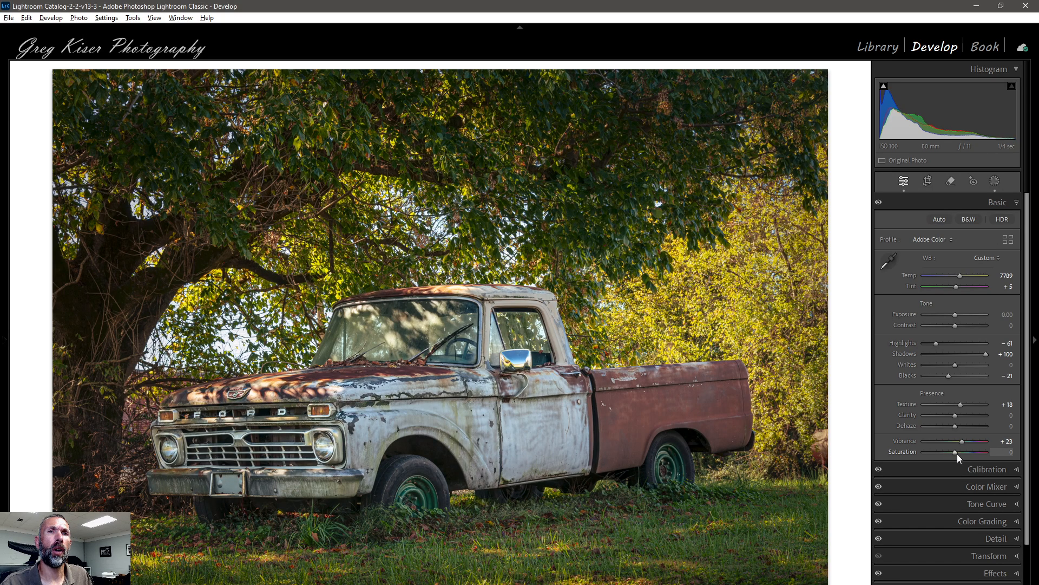
drag(955, 453, 954, 453)
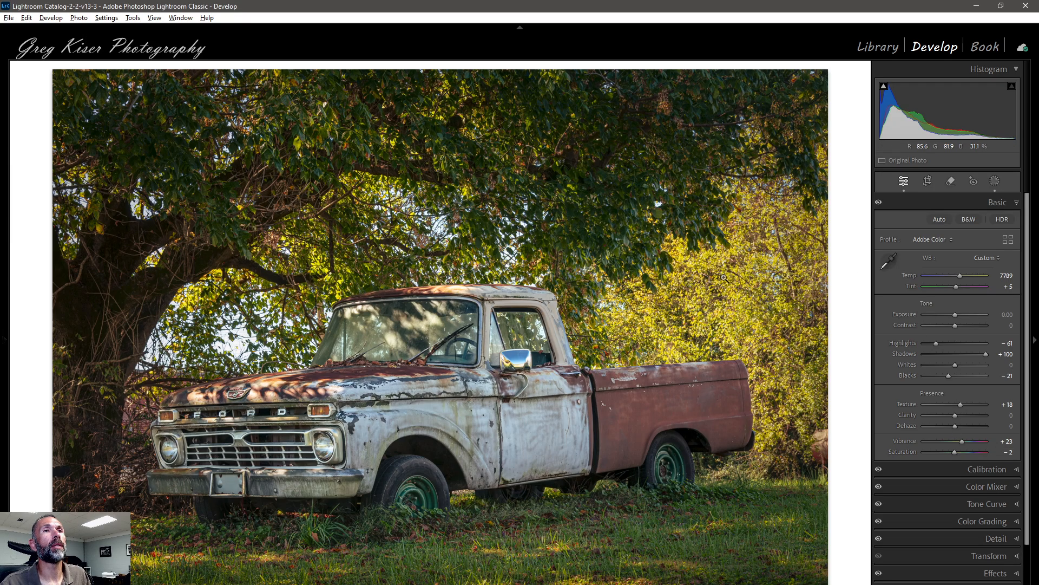
- Create a color range mask sampled from the yellow foliage behind the truck bed, with Refine at 47
click(995, 182)
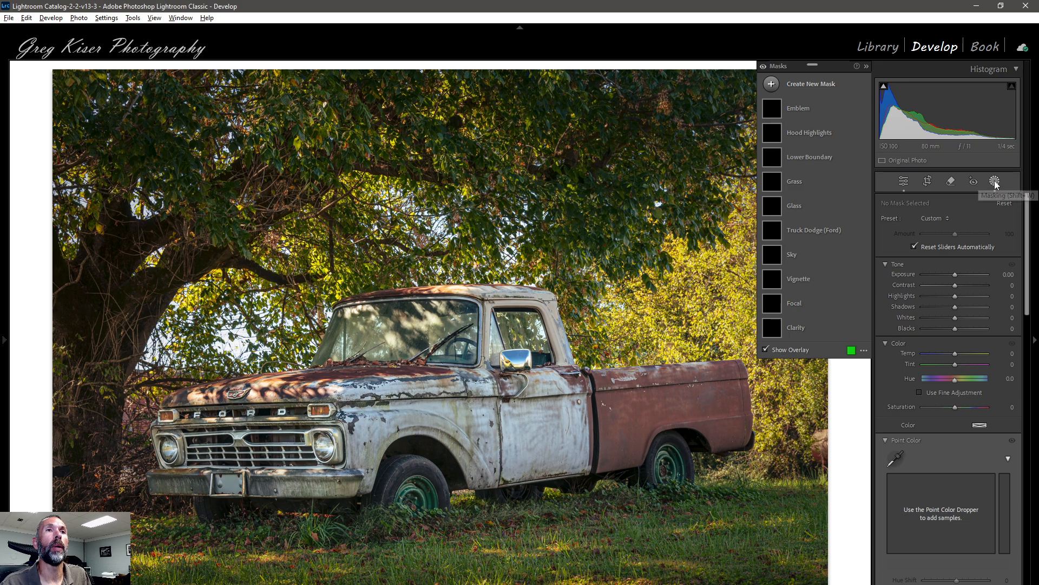
click(805, 85)
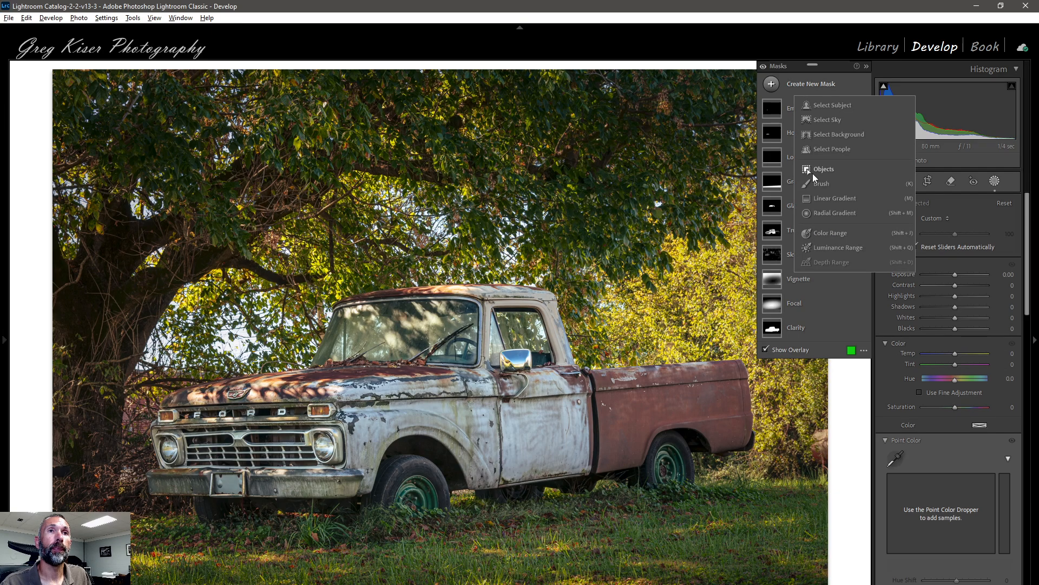
click(820, 231)
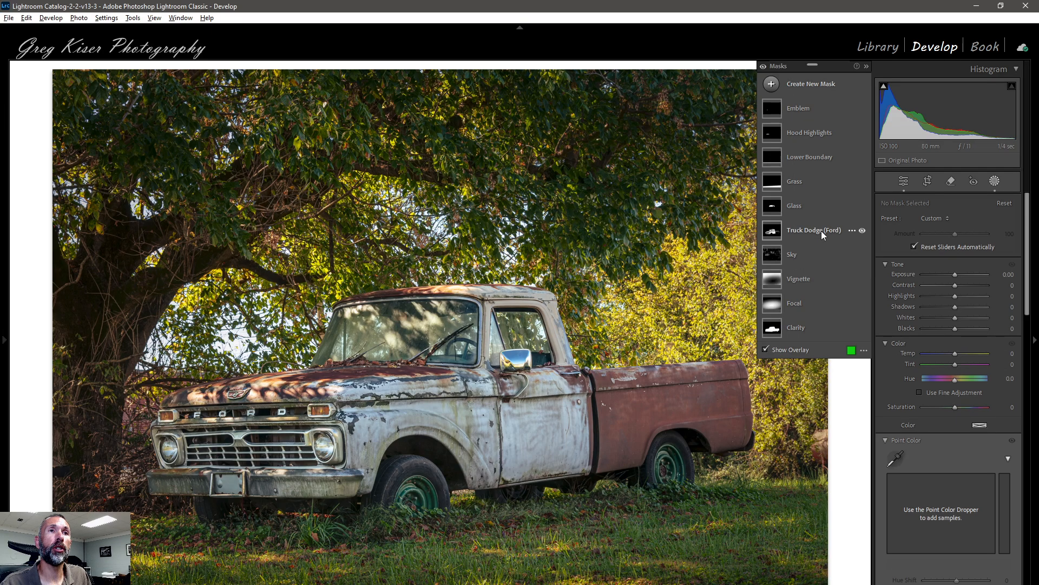
click(732, 311)
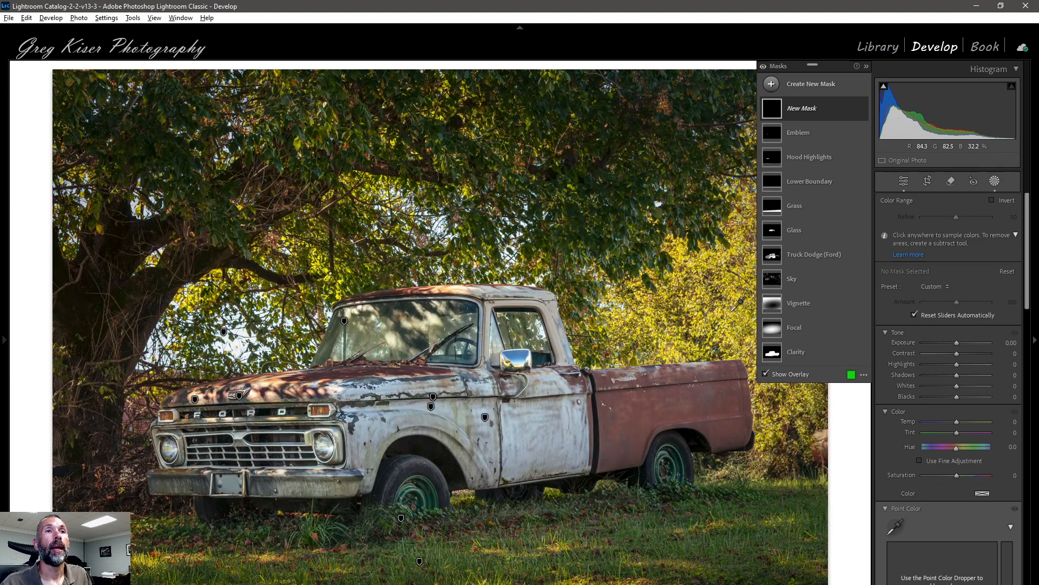
click(731, 313)
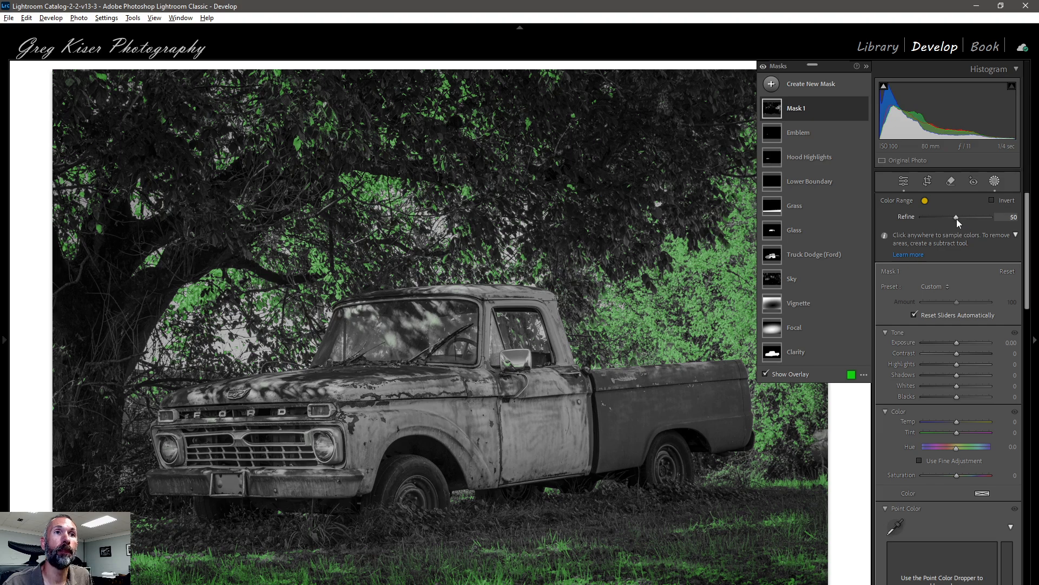
drag(957, 218, 962, 217)
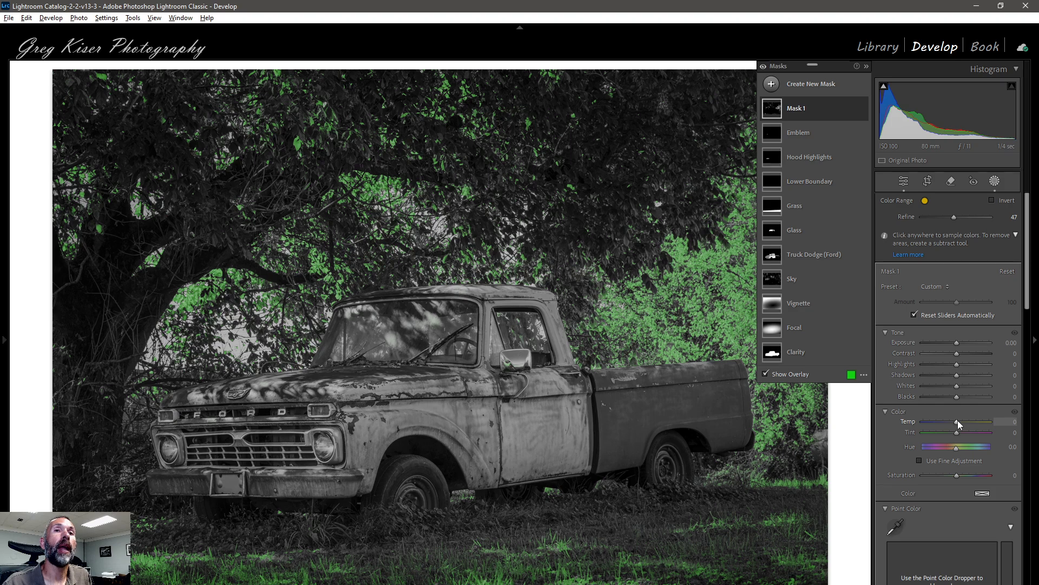
- Set the yellow foliage mask's Temp to 15 and tint it with a yellow of hue 56 and saturation 54%
drag(957, 420, 958, 420)
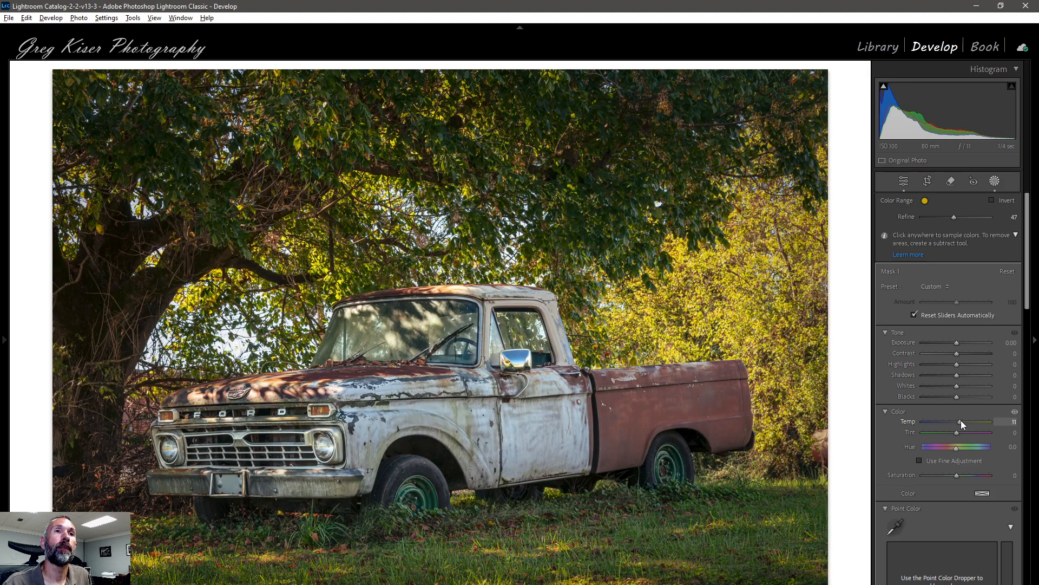
drag(963, 420, 963, 420)
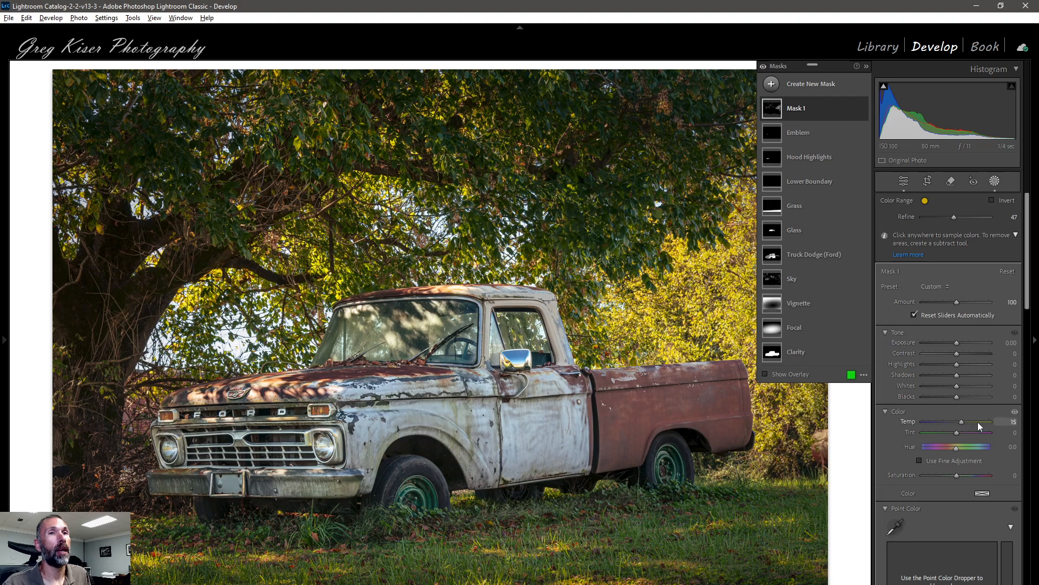
click(982, 493)
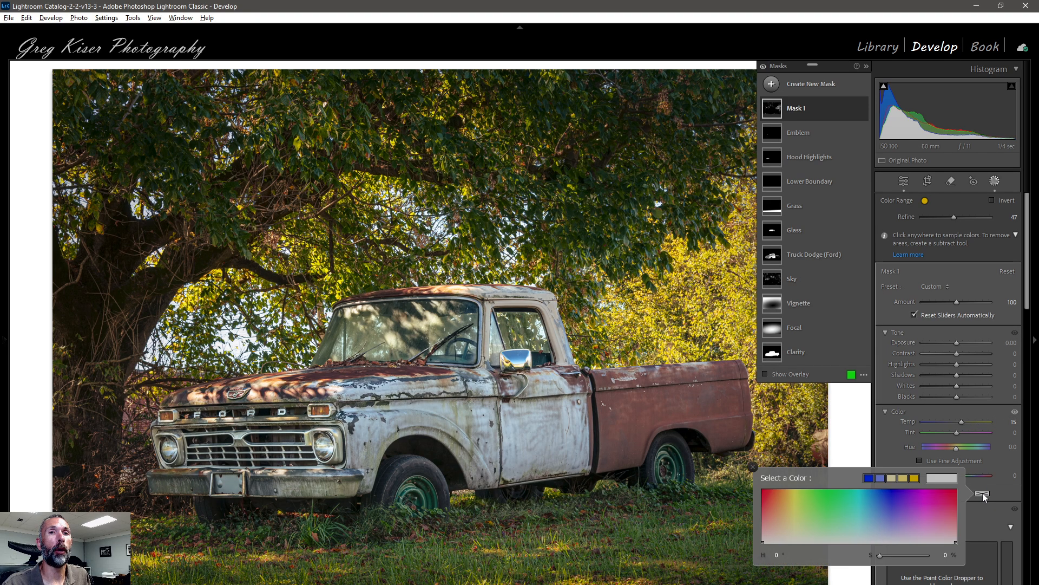
click(794, 517)
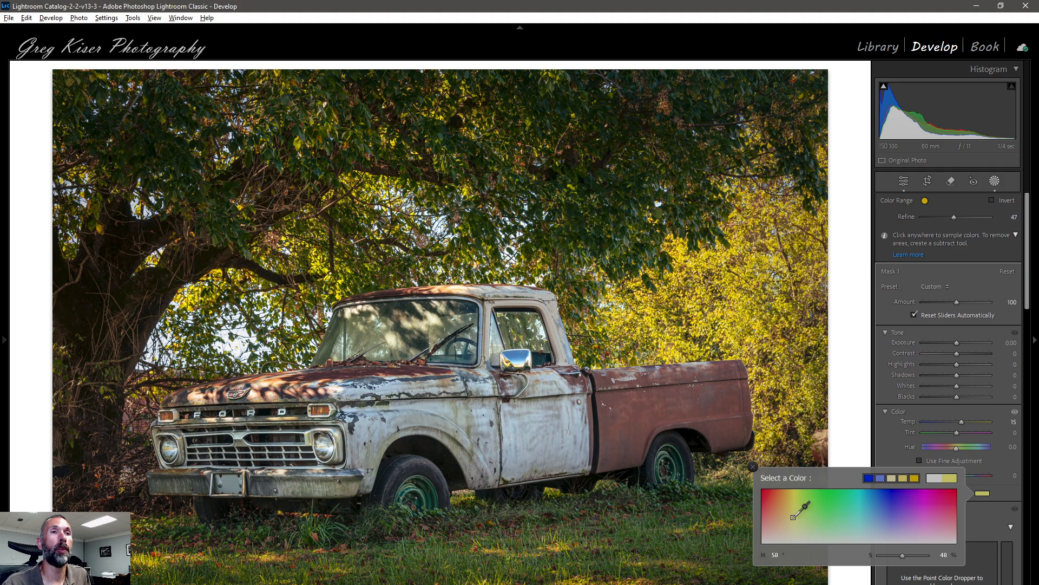
drag(793, 517, 792, 513)
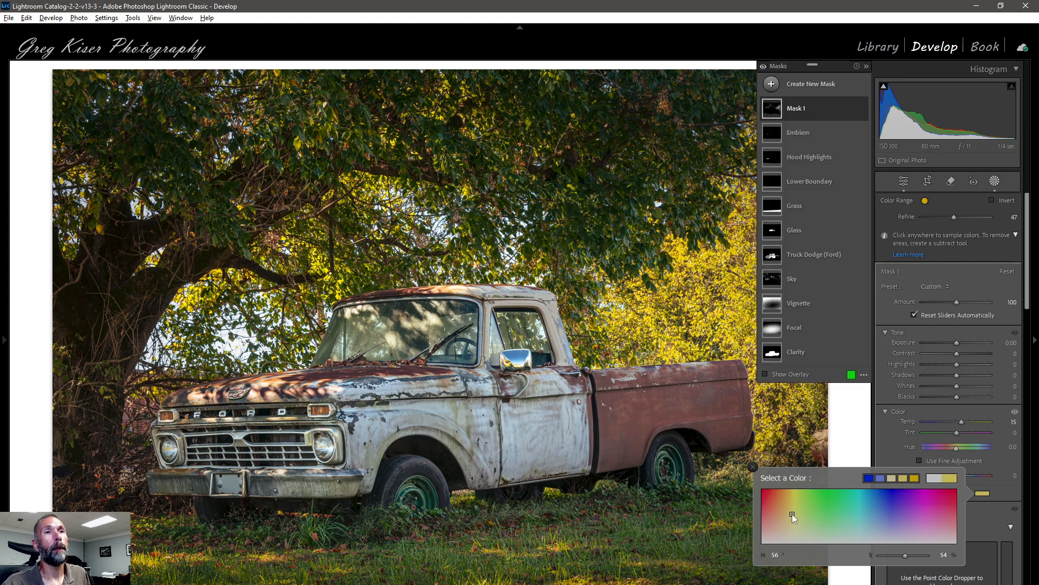
click(753, 466)
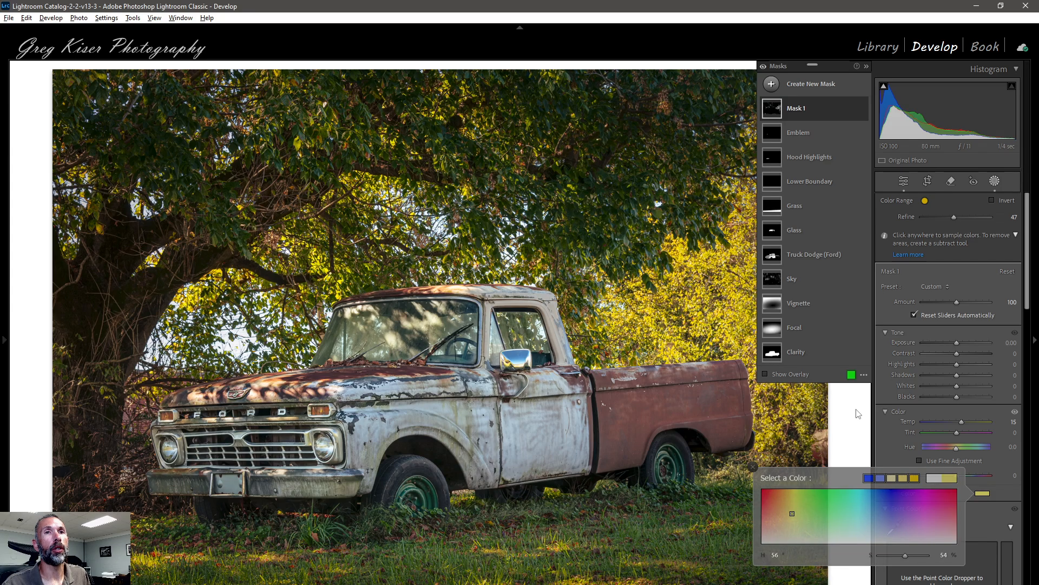
- Raise the yellow foliage mask's Exposure to 0.23 and rename the mask as Tree
drag(958, 344, 960, 360)
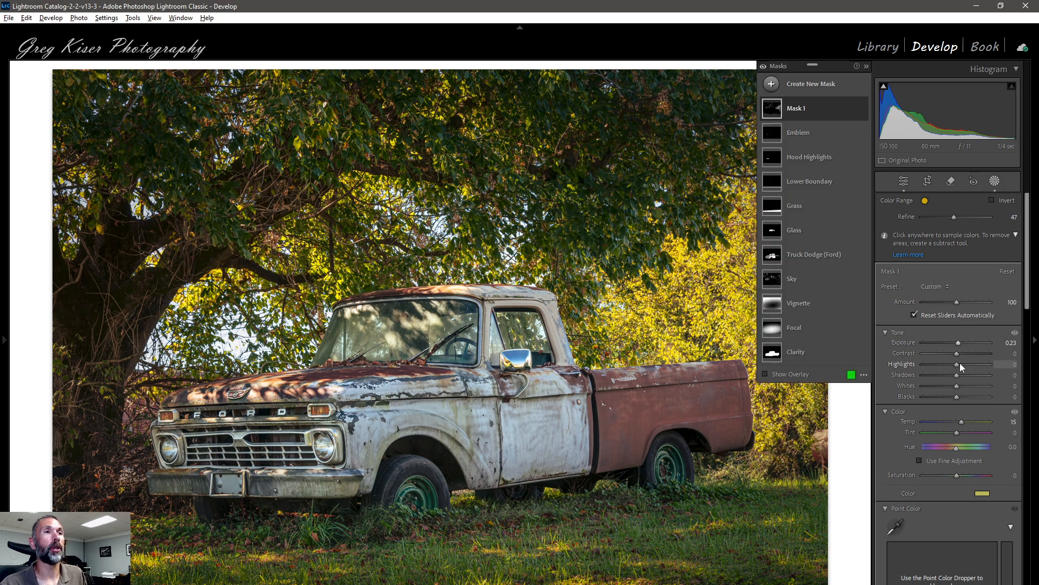
double_click(798, 108)
text(Tree)
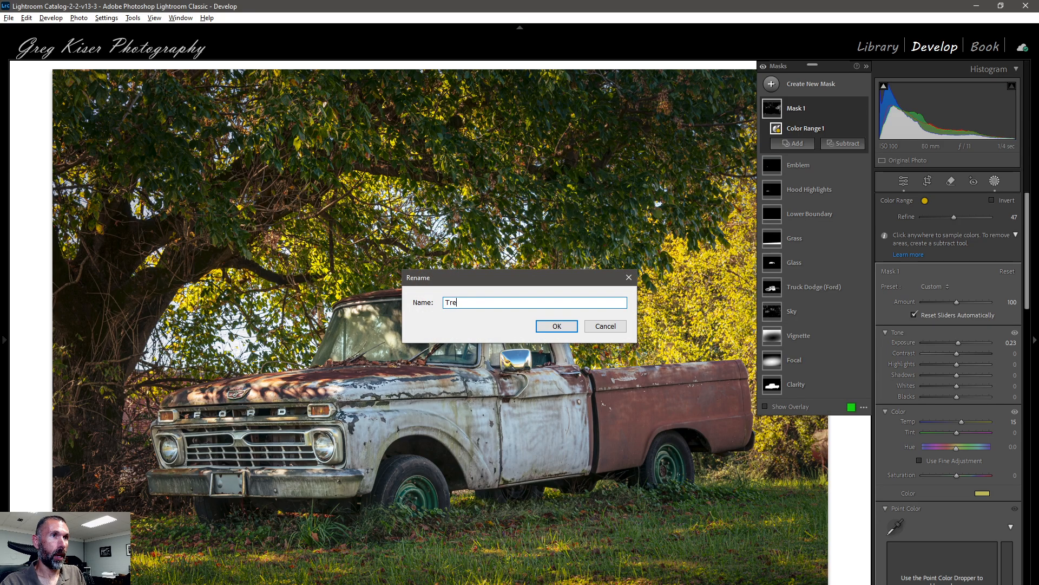
click(566, 327)
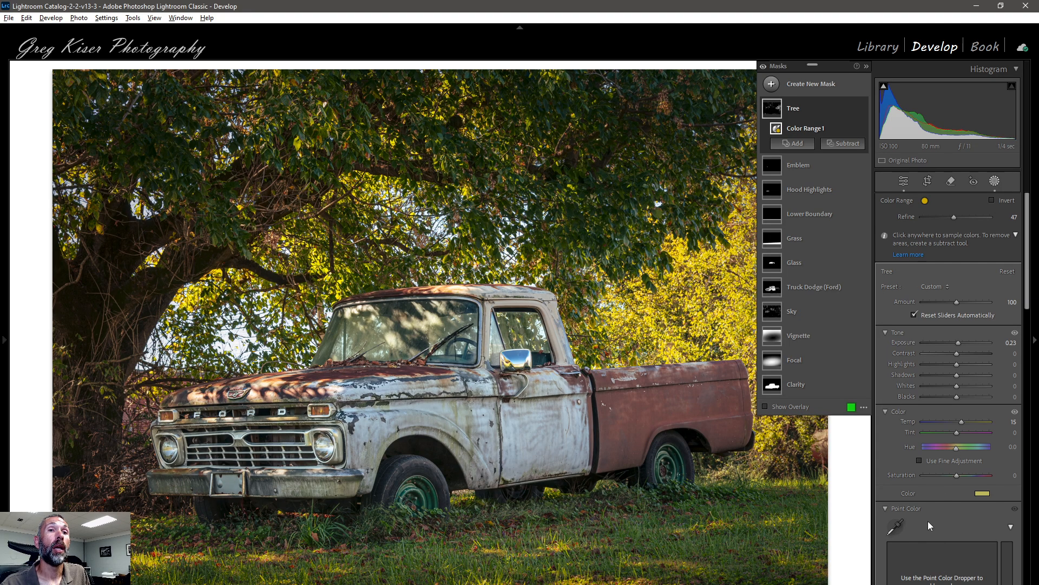
- Lift the Tree mask's red channel curve with an upper-midtone point at input 160, output 174
scroll(928, 521, down, 7)
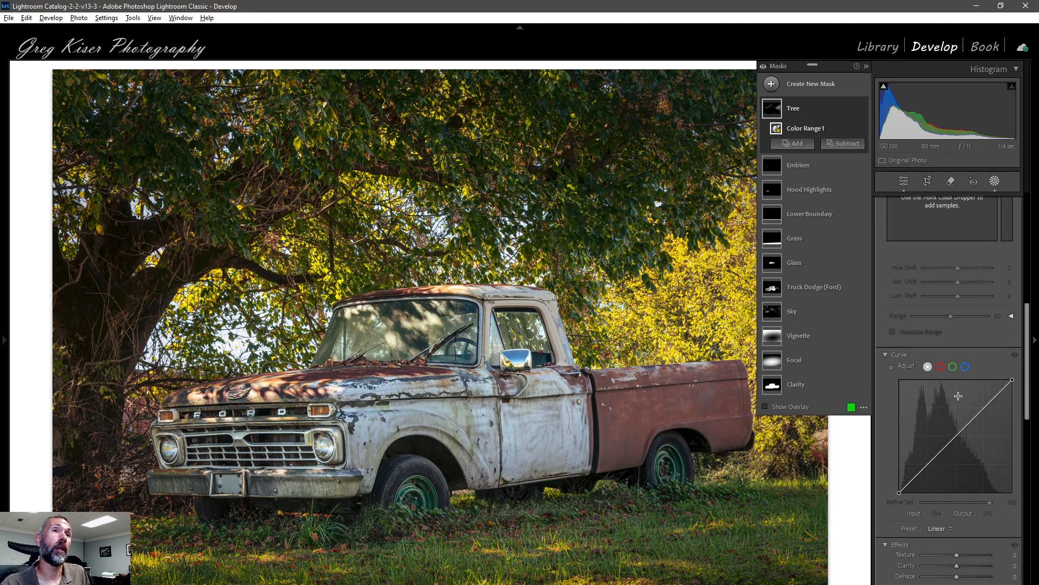
click(940, 366)
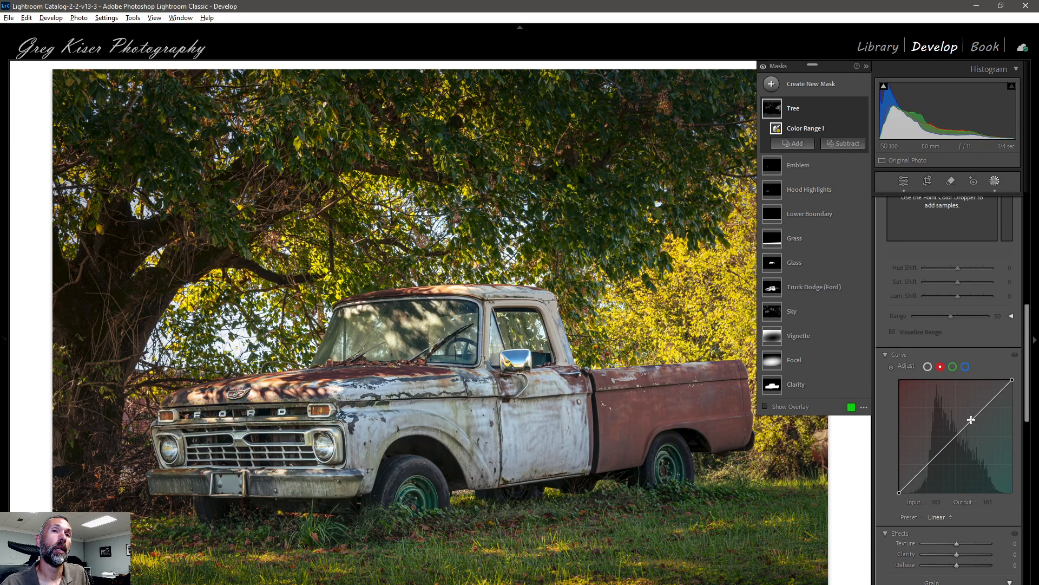
click(971, 420)
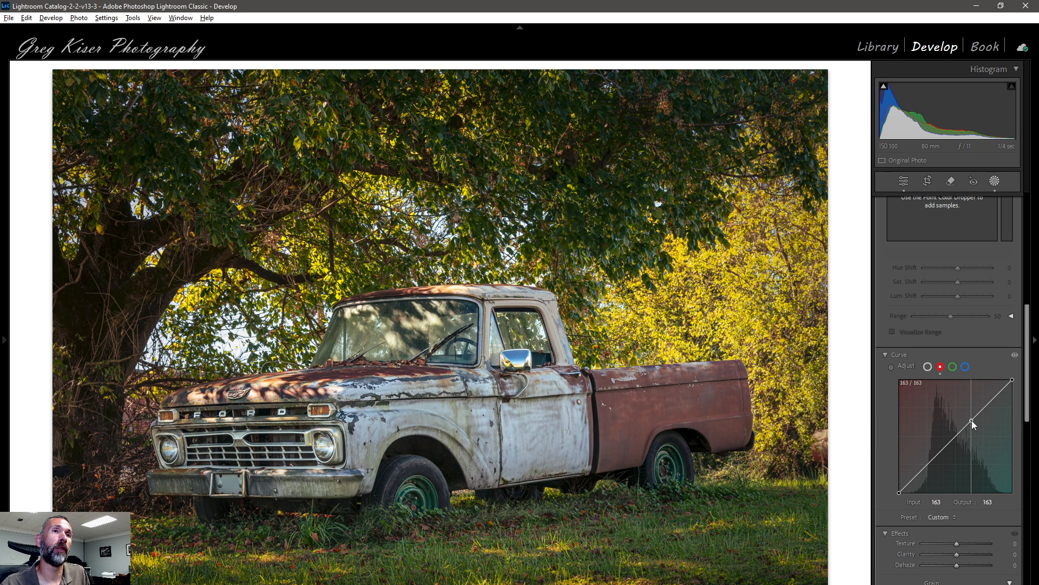
drag(973, 420, 970, 415)
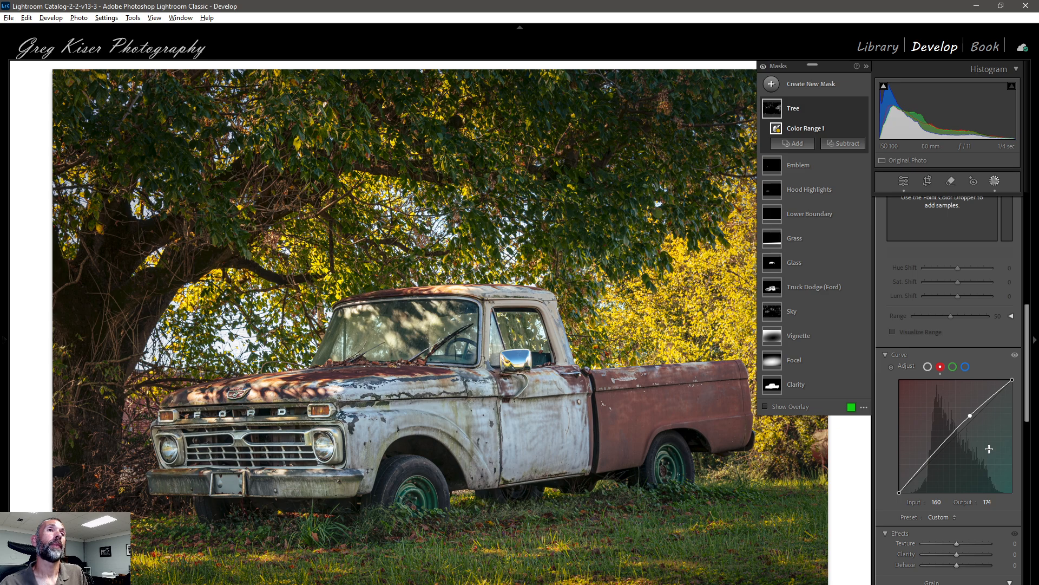
click(1016, 359)
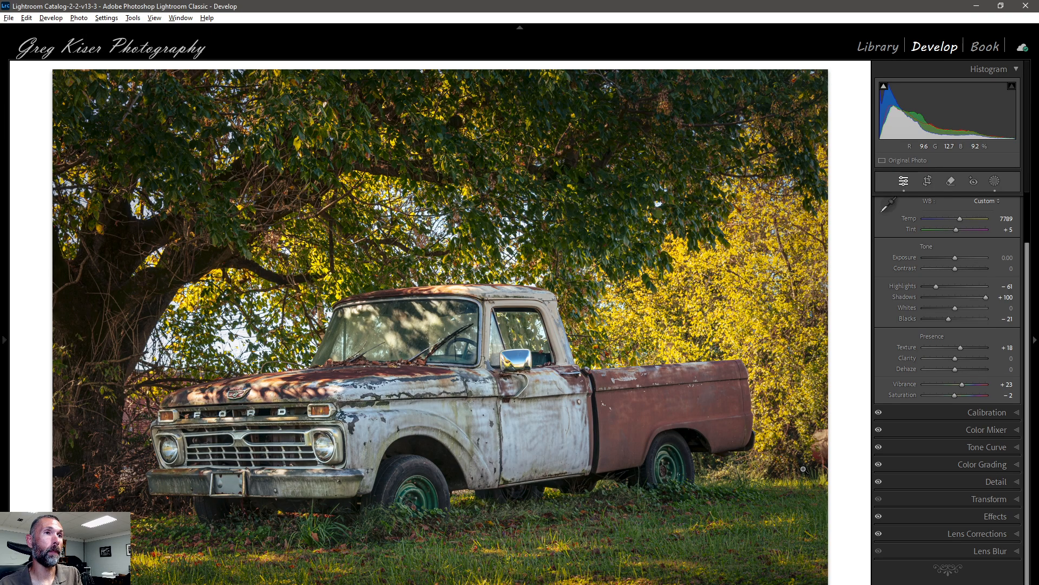
- Compare the edited photo with its original version, and check the global Whites and Blacks for clipping
key(backslash)
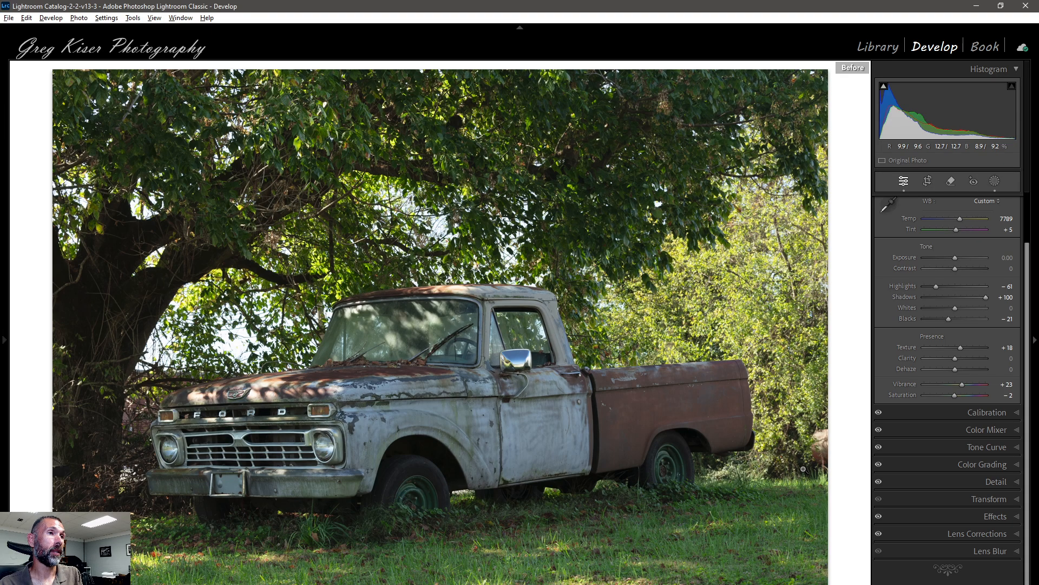
key(backslash)
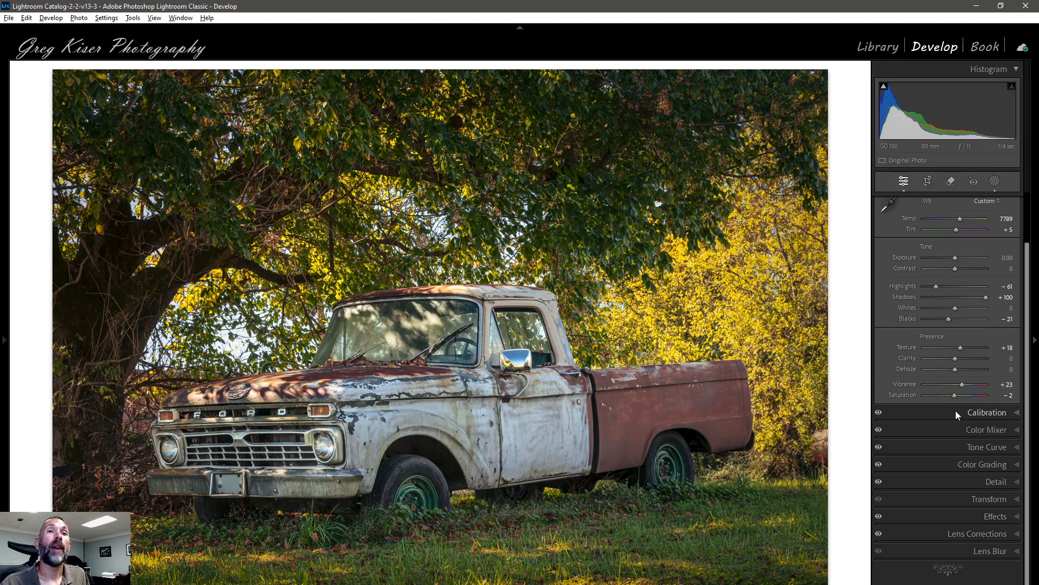
alt+click(956, 307)
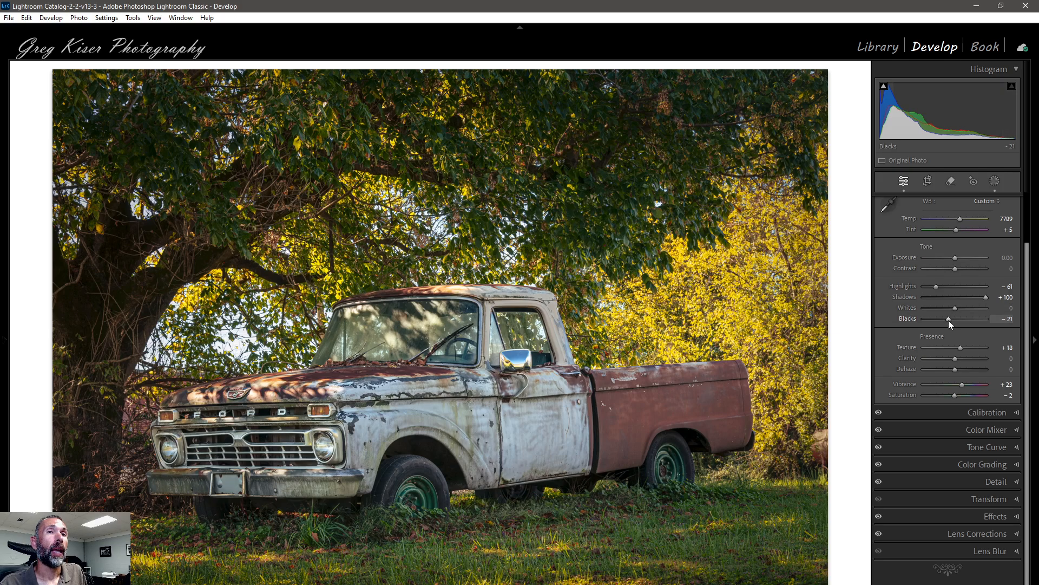
alt+click(950, 320)
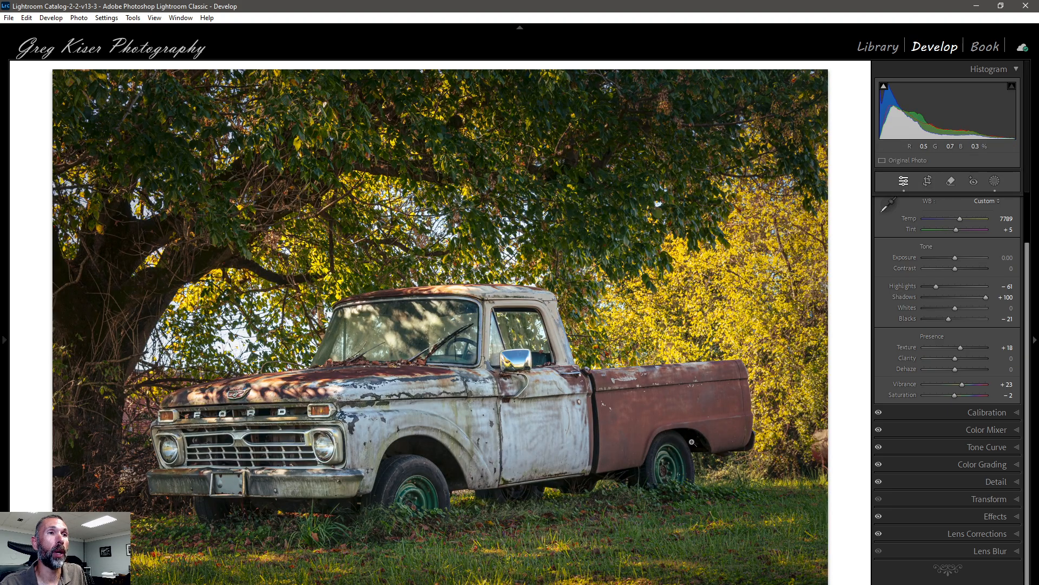
- Lower the Whites of the existing Sky mask to -5
click(995, 181)
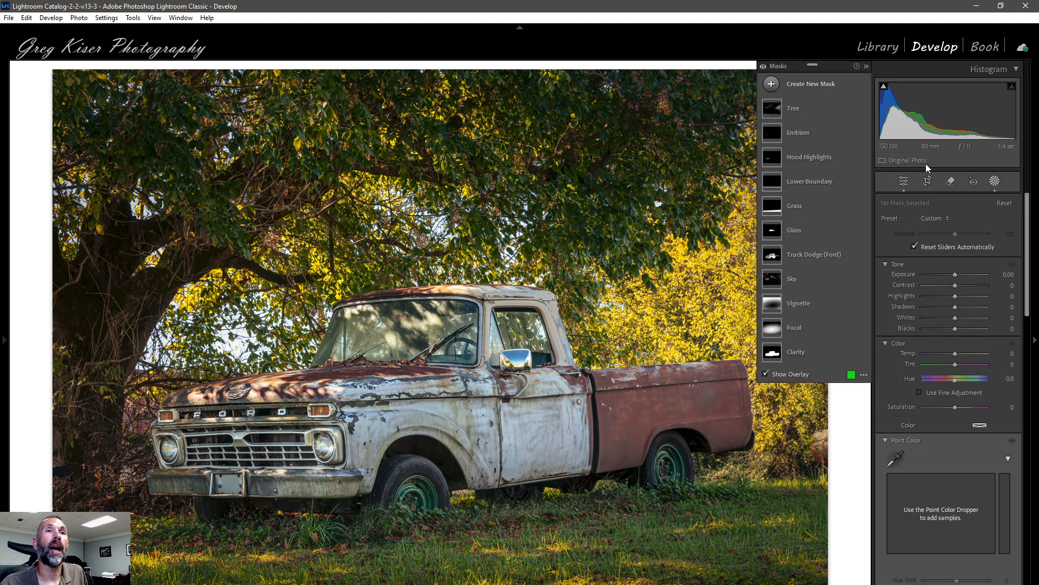
click(775, 284)
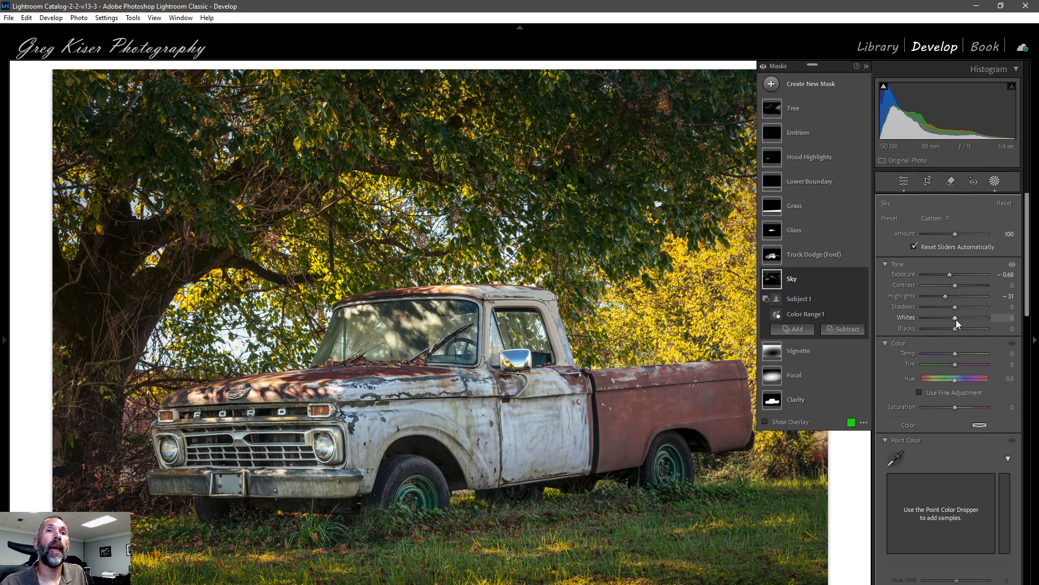
drag(955, 319, 955, 319)
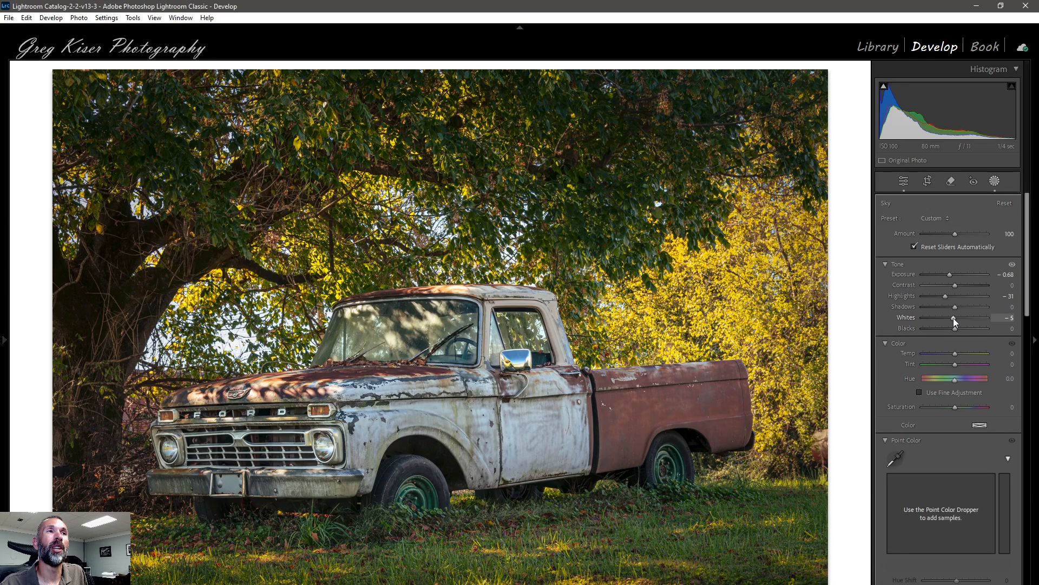
- Check the whole photo for highlight clipping with the global Whites adjustment
click(917, 178)
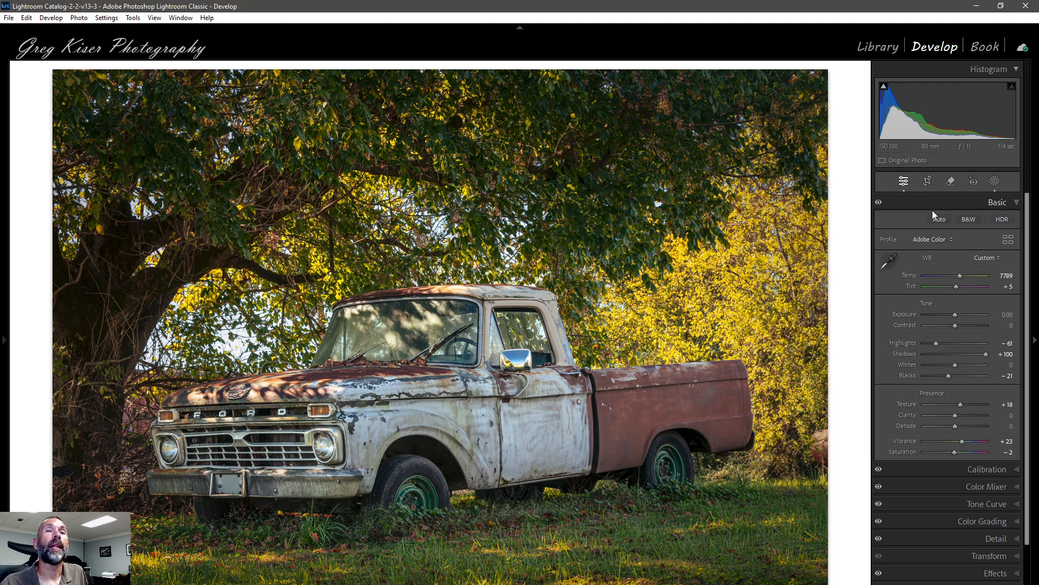
alt+click(956, 365)
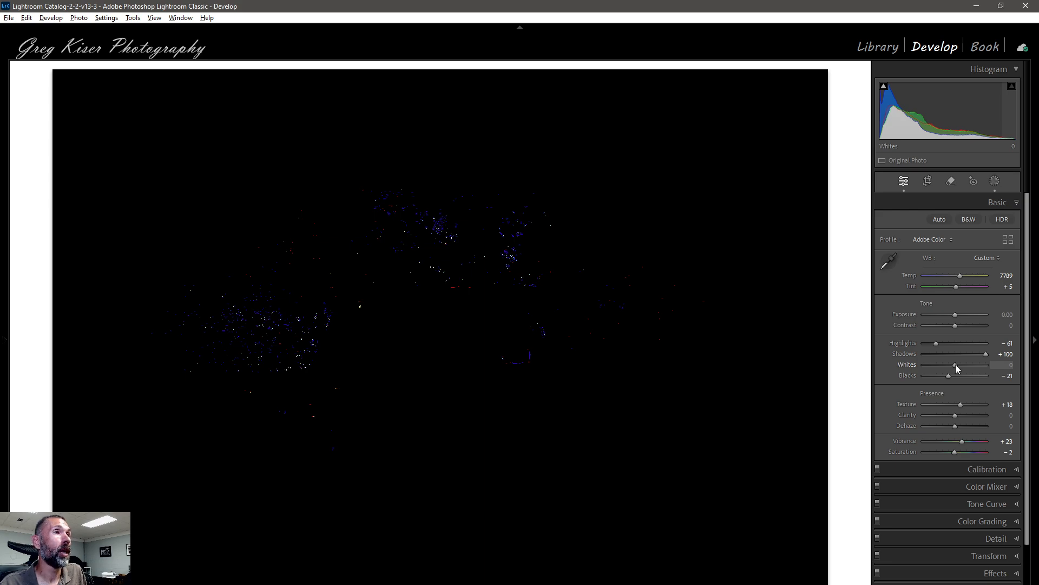
drag(955, 364, 956, 365)
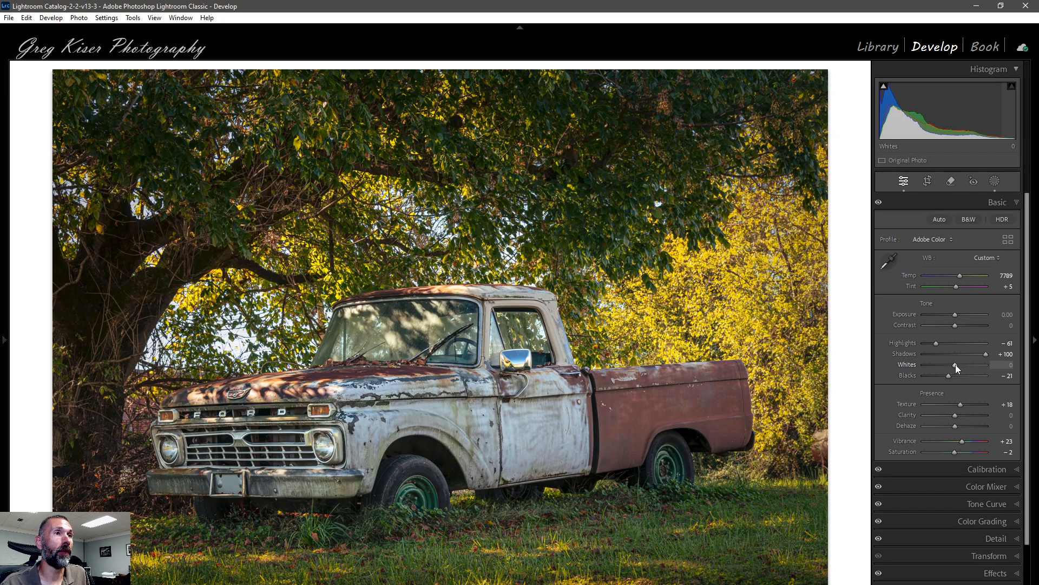
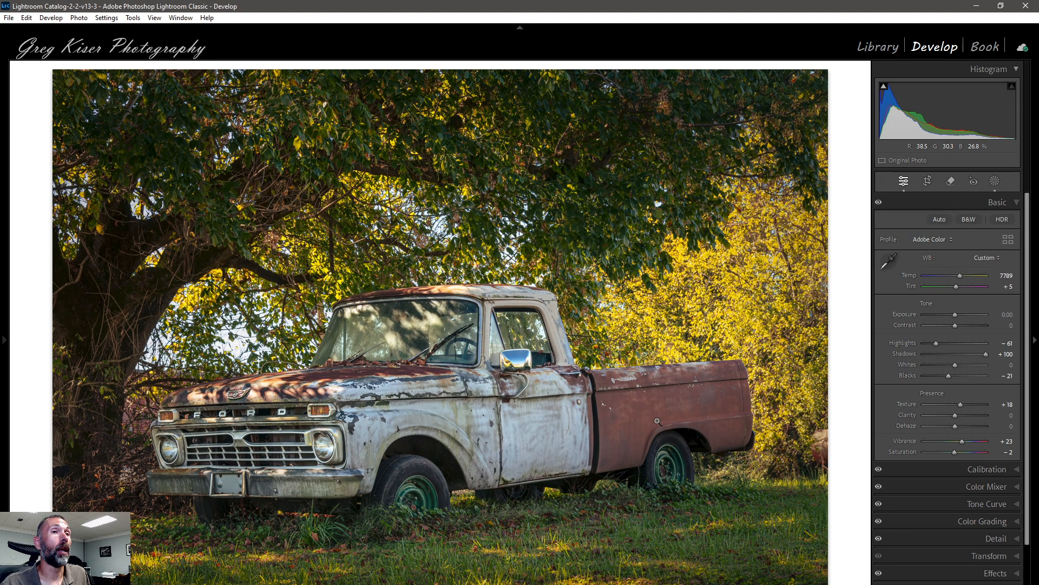
- Create a radial gradient mask over the truck's front wheel with Feather at 39
click(994, 182)
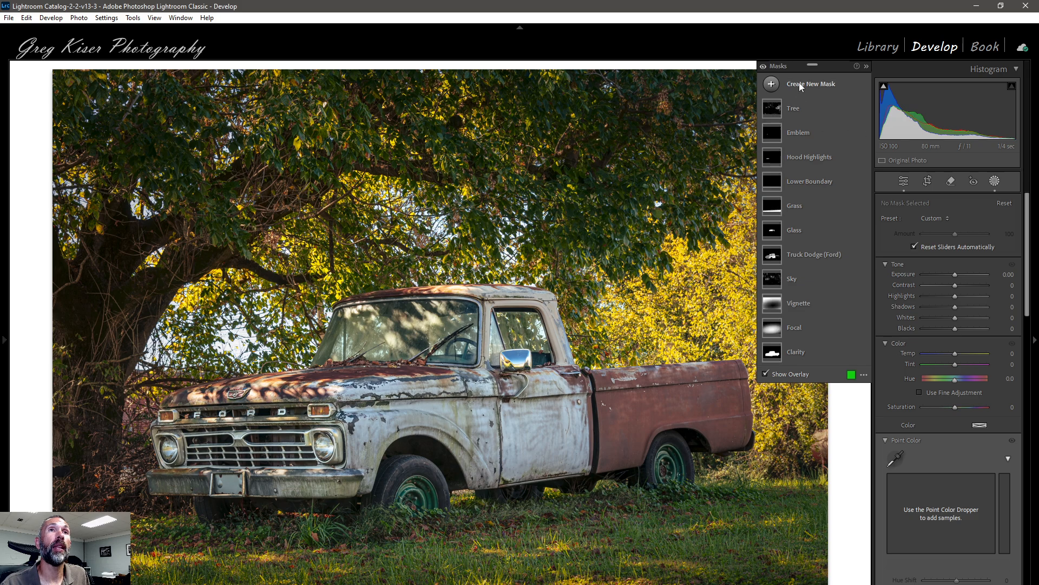
click(800, 88)
click(826, 209)
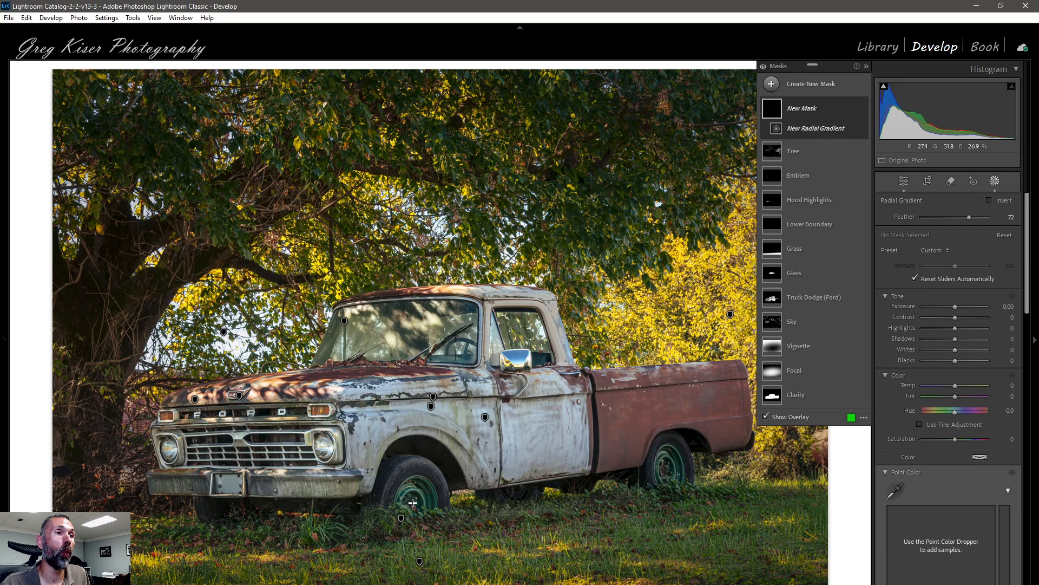
drag(413, 502, 426, 522)
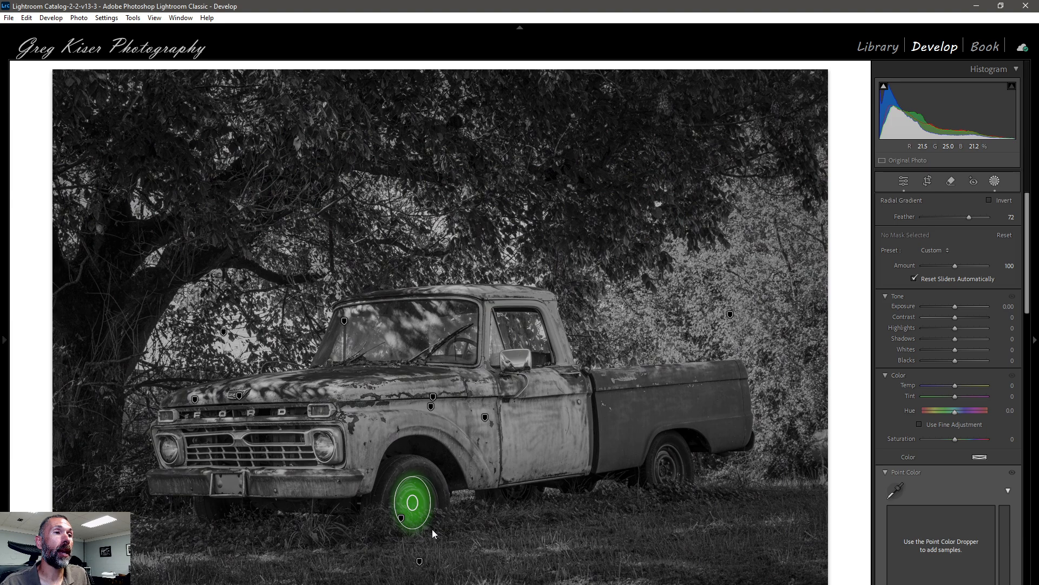
mouse_move(432, 528)
mouse_down()
mouse_move(415, 504)
mouse_move(424, 528)
mouse_move(414, 521)
mouse_up()
- Duplicate the front wheel mask and fit the copy over the rear wheel
right_click(415, 504)
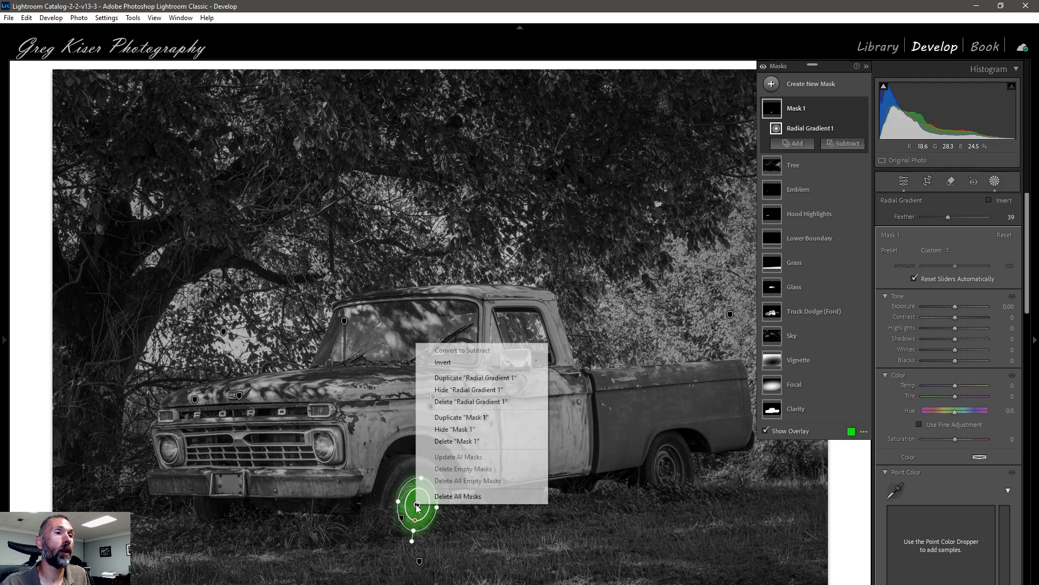
click(462, 418)
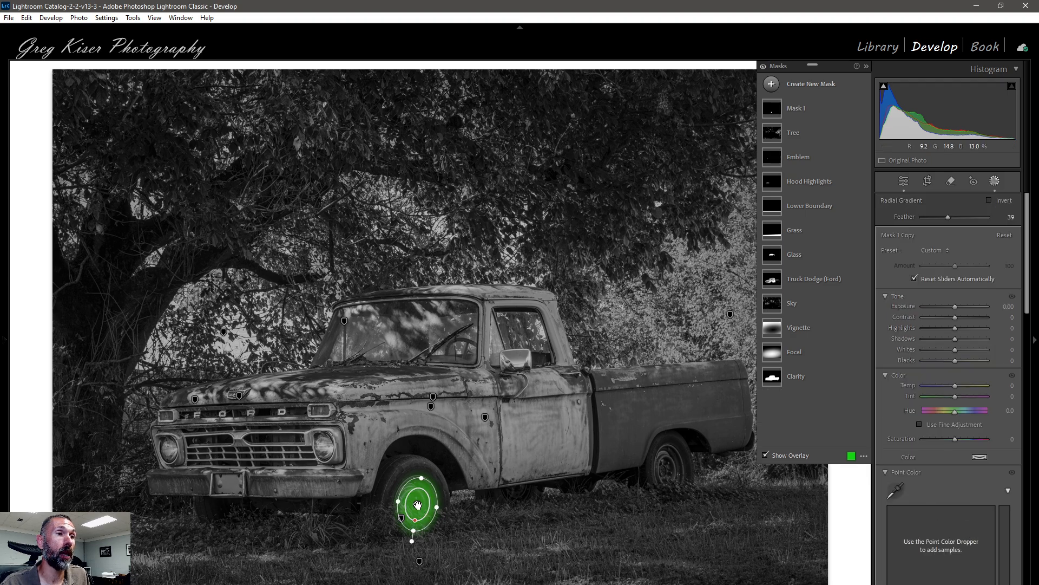
drag(416, 505, 653, 470)
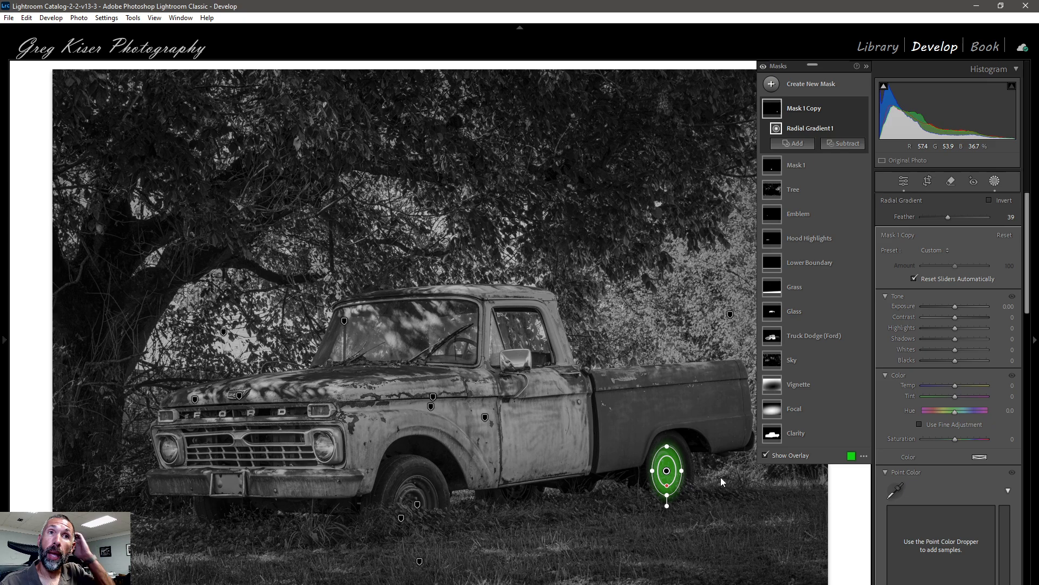
- Subtract the grass below the front wheel from its mask with a size 7.0 brush, Feather 34 and Auto Mask on
click(417, 505)
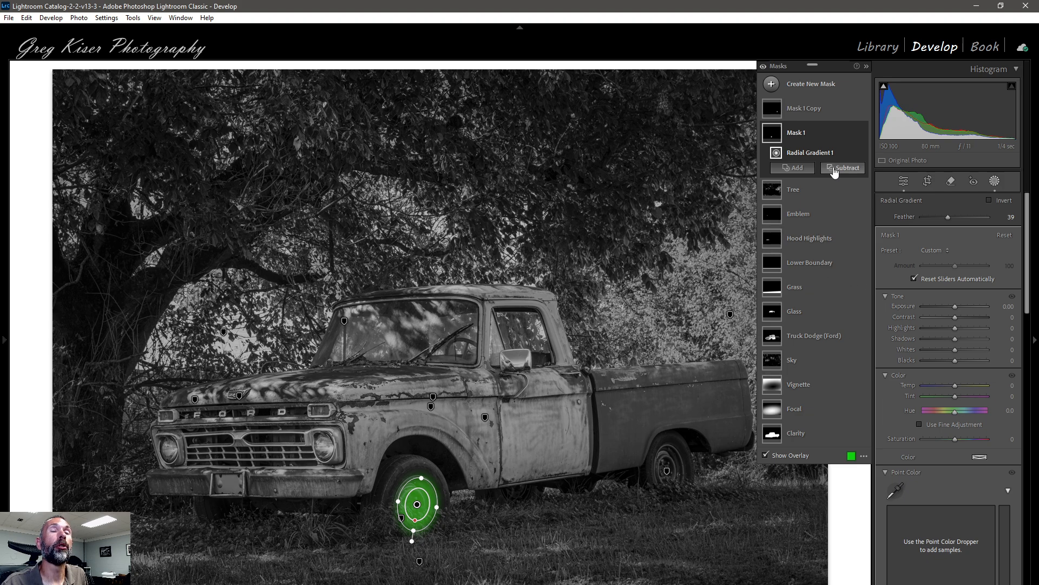
click(835, 169)
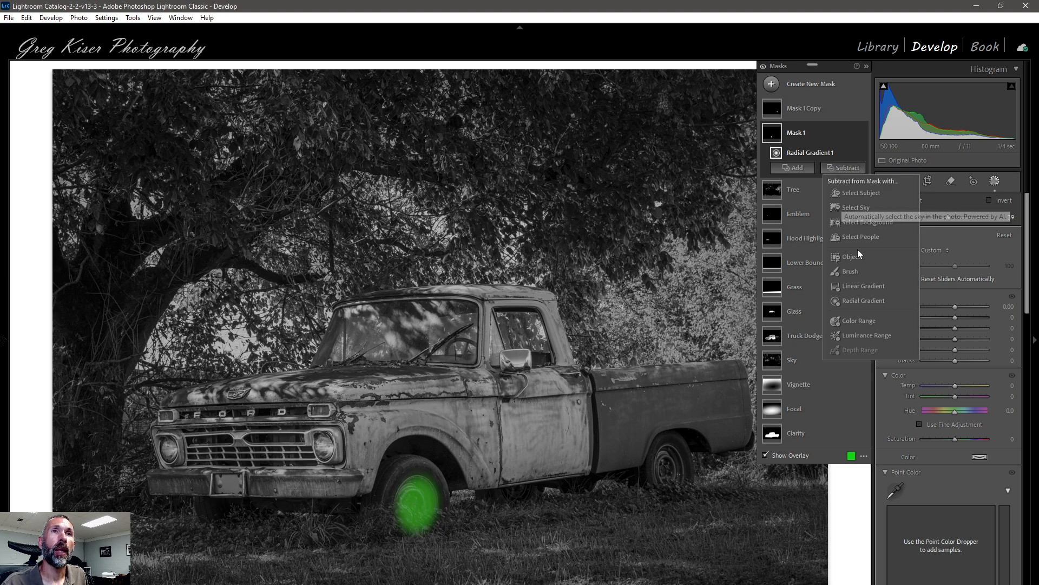
click(851, 271)
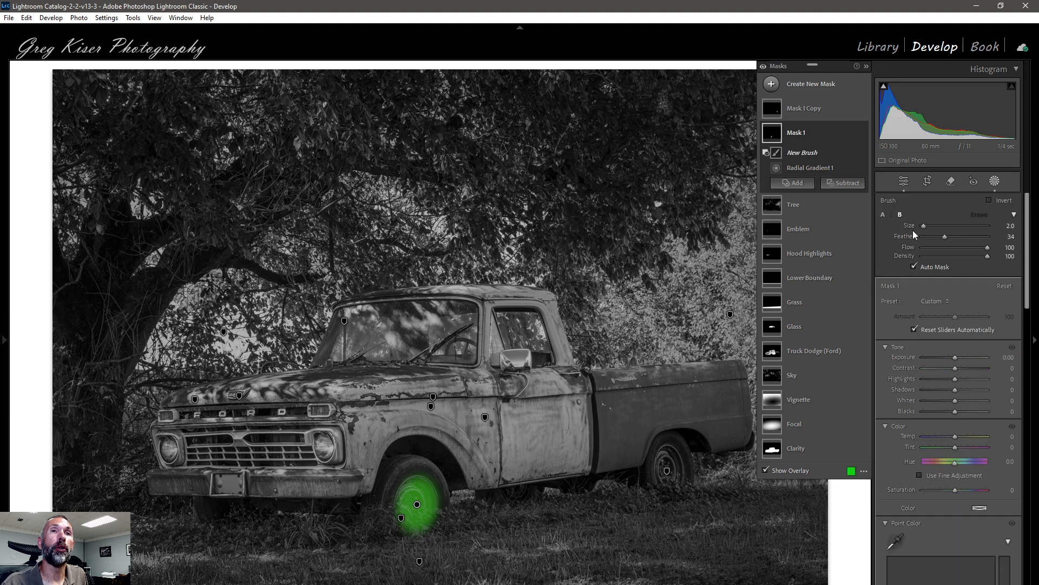
scroll(414, 529, up, 10)
mouse_move(421, 531)
mouse_down()
mouse_move(395, 522)
mouse_move(443, 523)
mouse_move(401, 524)
mouse_up()
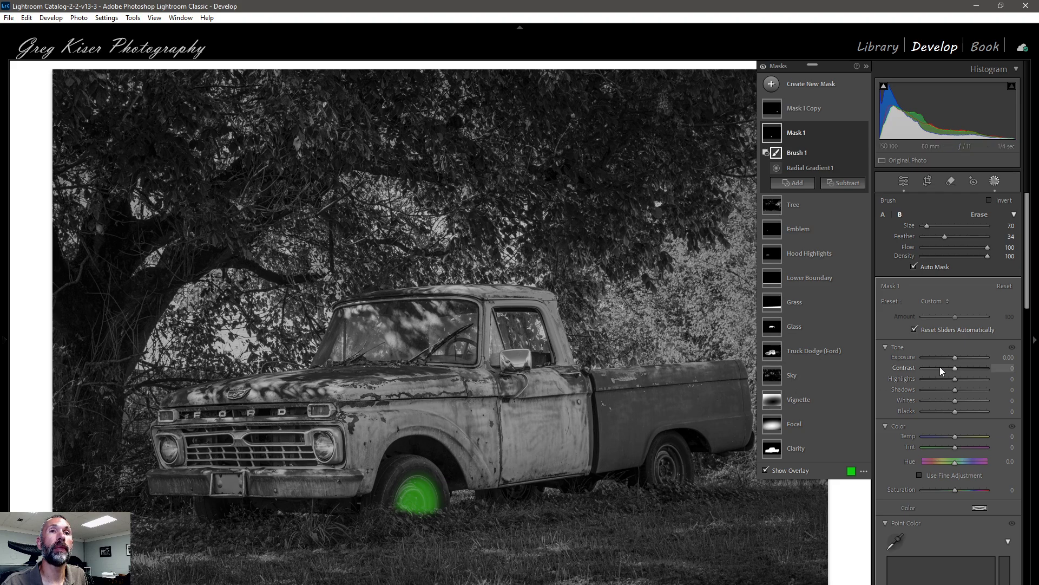
- Raise the front wheel mask's Exposure to 0.34
drag(954, 358, 956, 357)
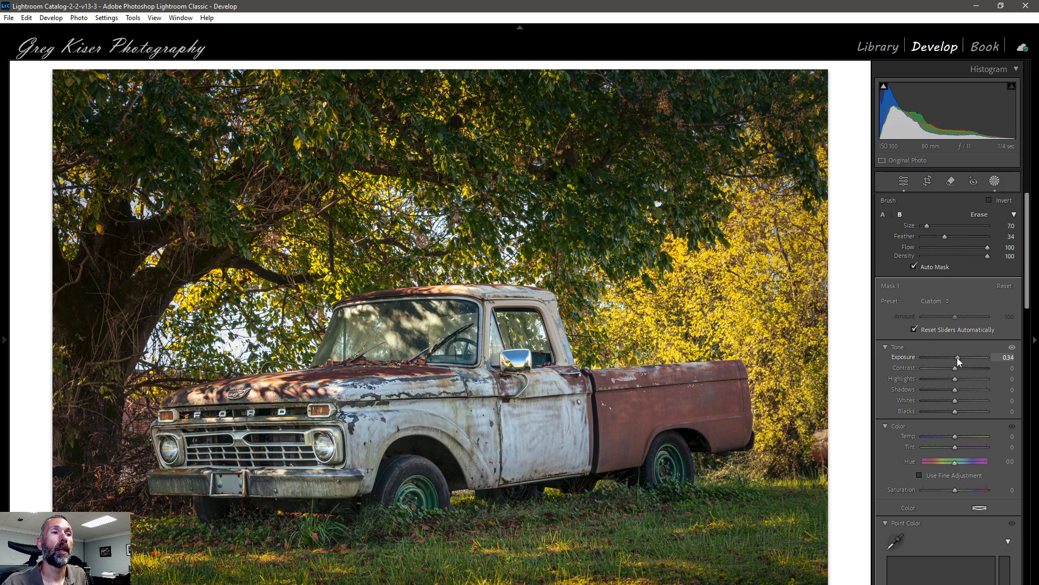
drag(957, 357, 957, 357)
drag(957, 357, 953, 355)
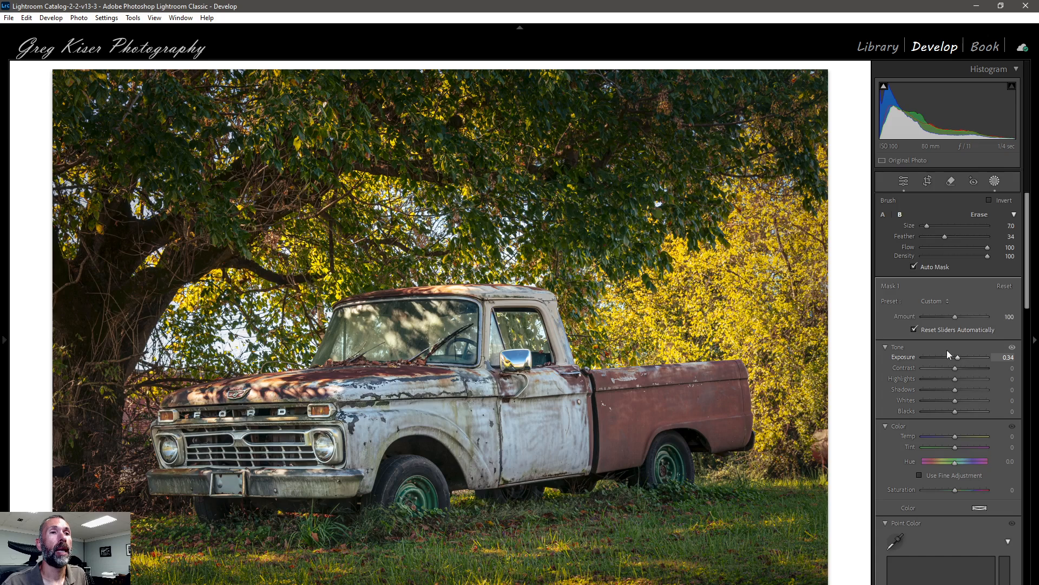
- Raise the Exposure of the rear wheel's mask copy to 0.14
click(808, 109)
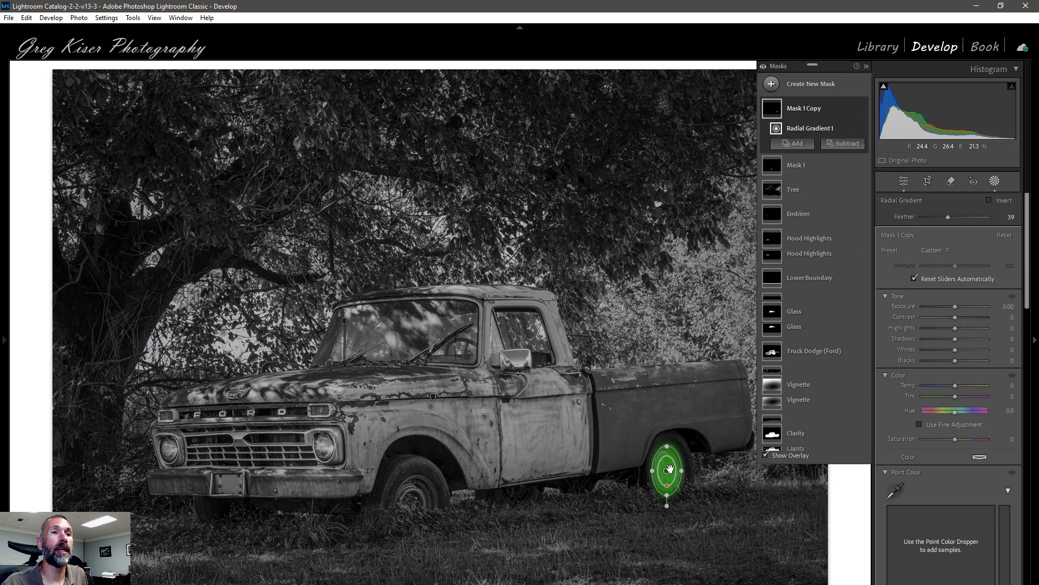
drag(956, 306, 956, 307)
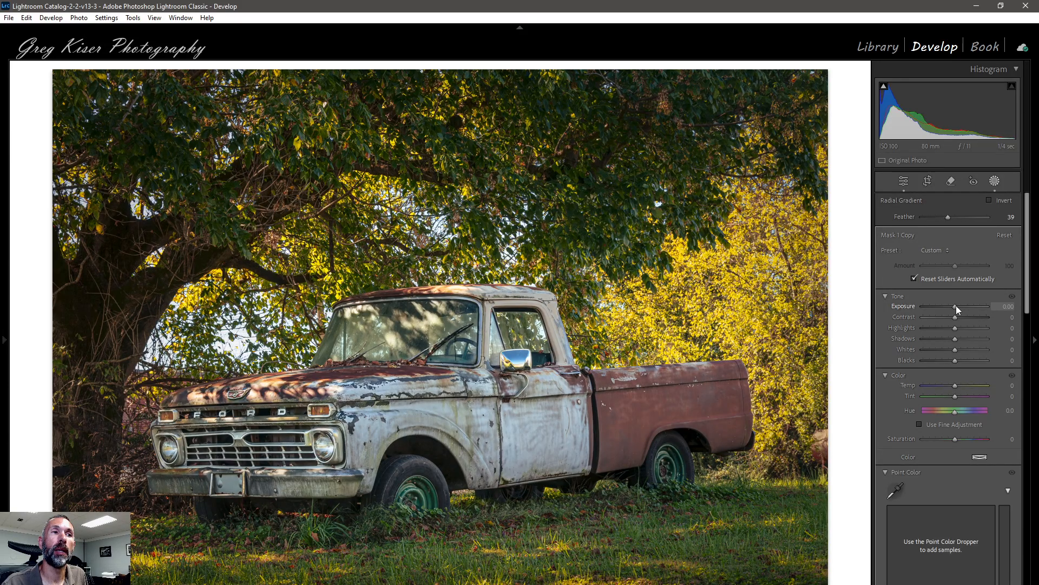
drag(956, 306, 956, 306)
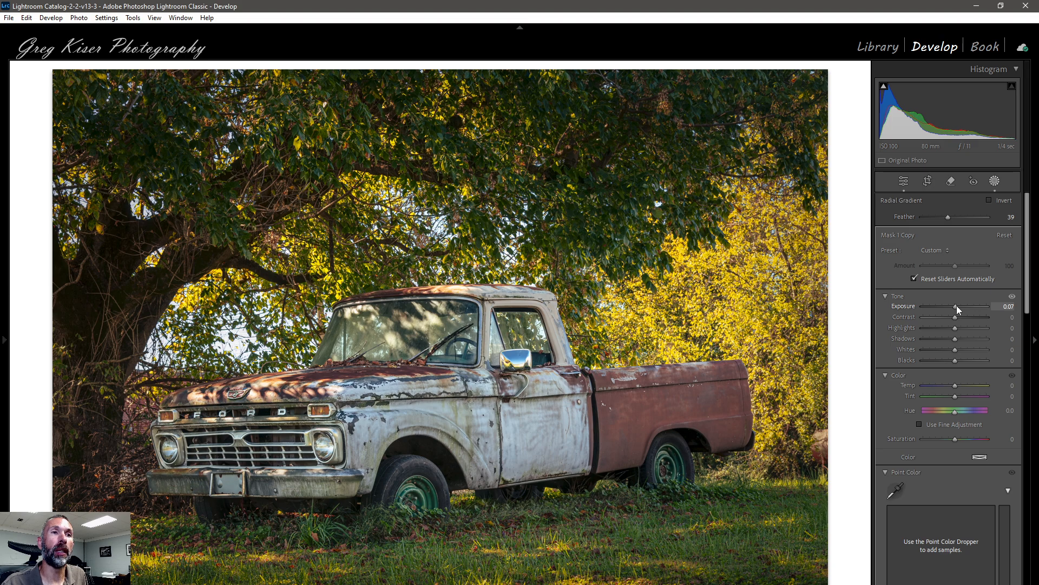
drag(956, 305, 957, 305)
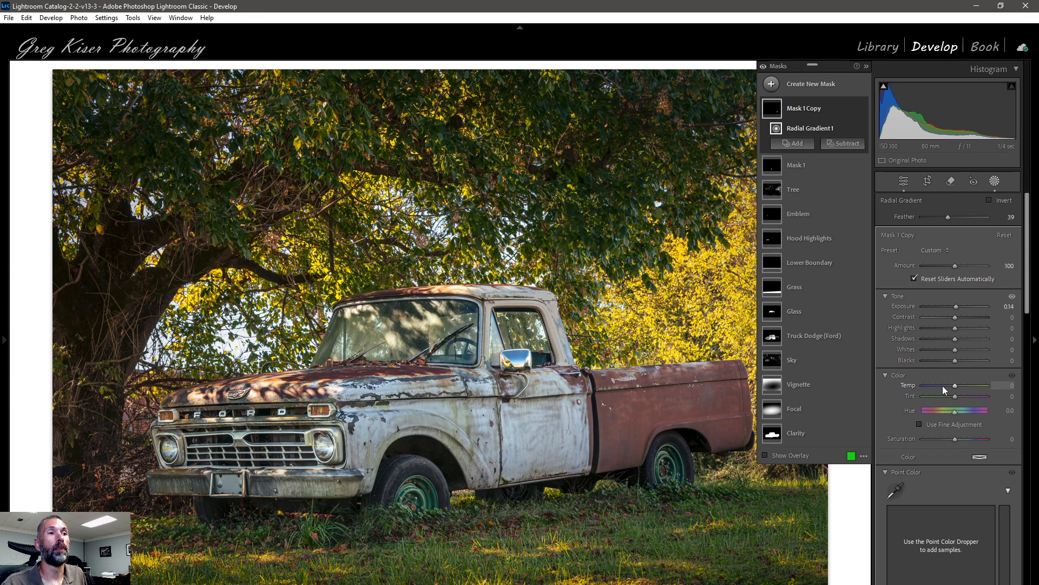
- Rename the rear wheel's mask copy as Rear Wheel and the front wheel's mask as Side Wheel
double_click(800, 106)
text(Rear Wheel)
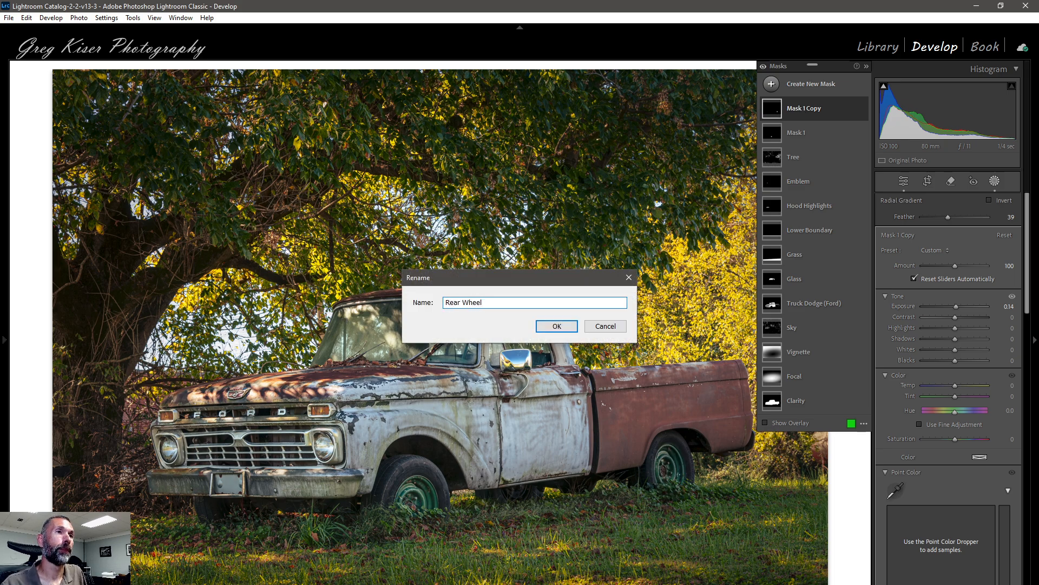
click(573, 326)
mouse_move(797, 134)
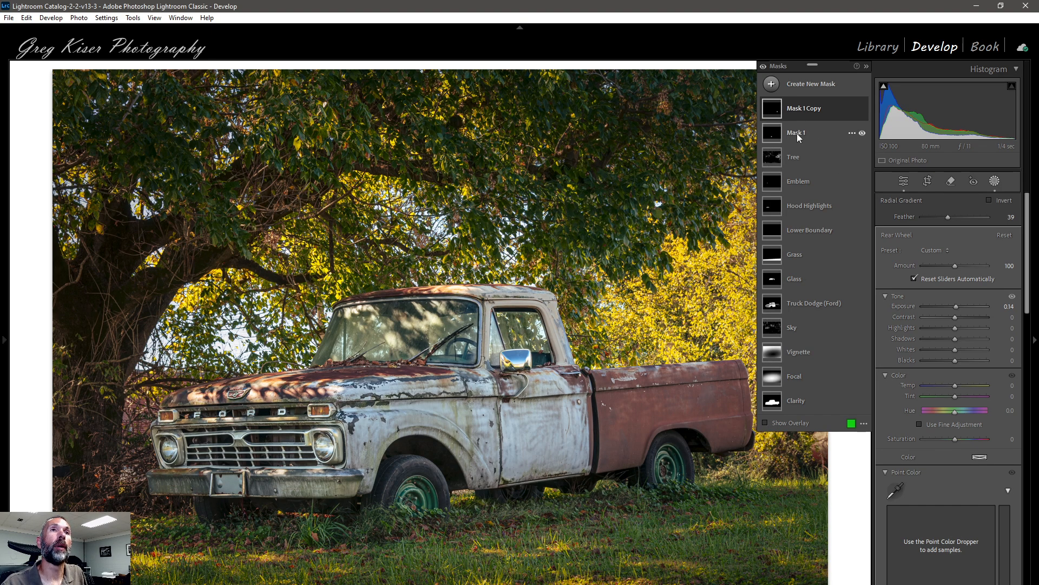
double_click(797, 133)
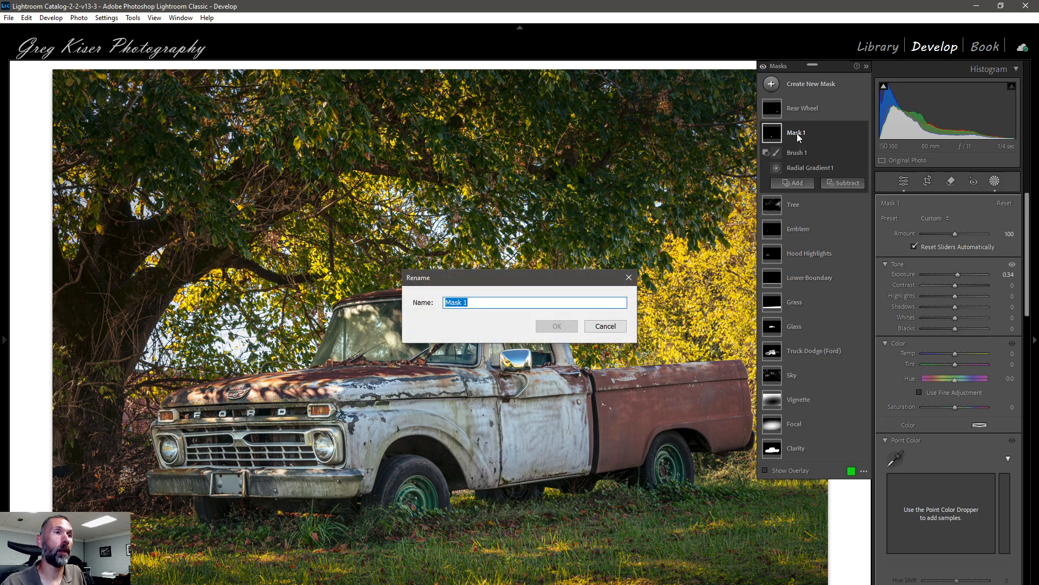
text(Side Wheel)
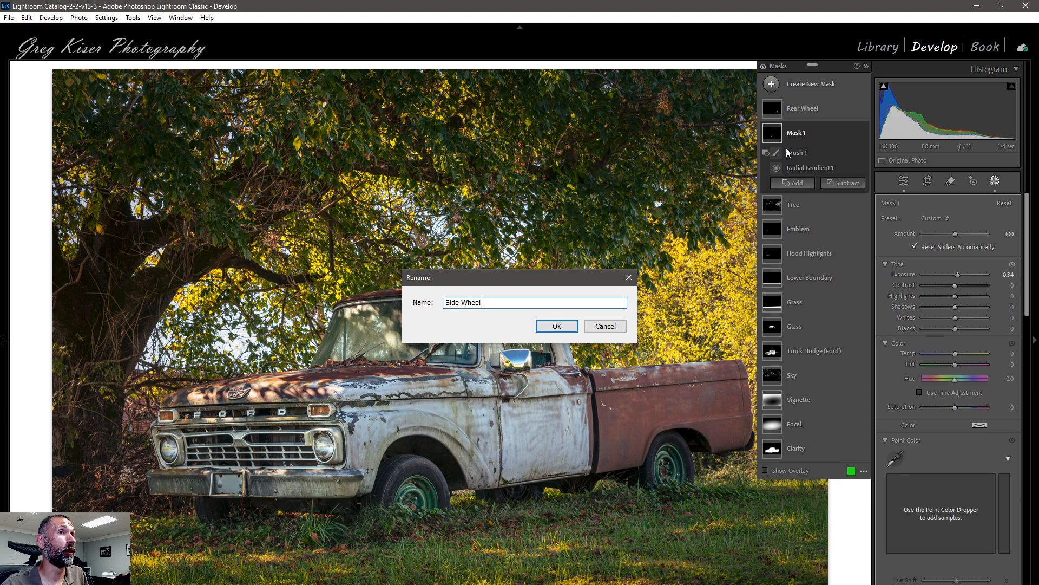
click(557, 326)
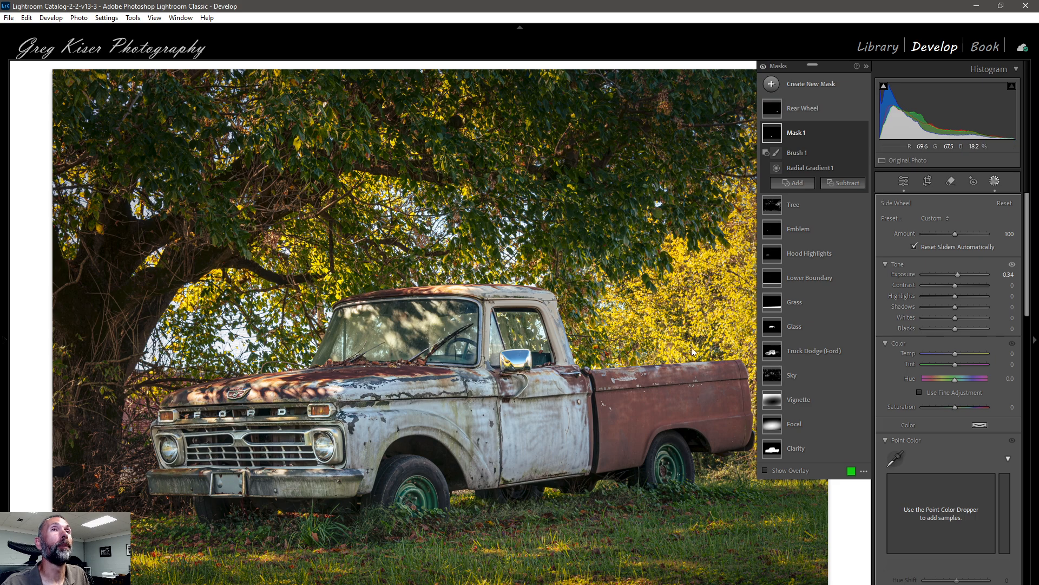
- Leave masking and compare the edited photo with its original Before version
click(908, 183)
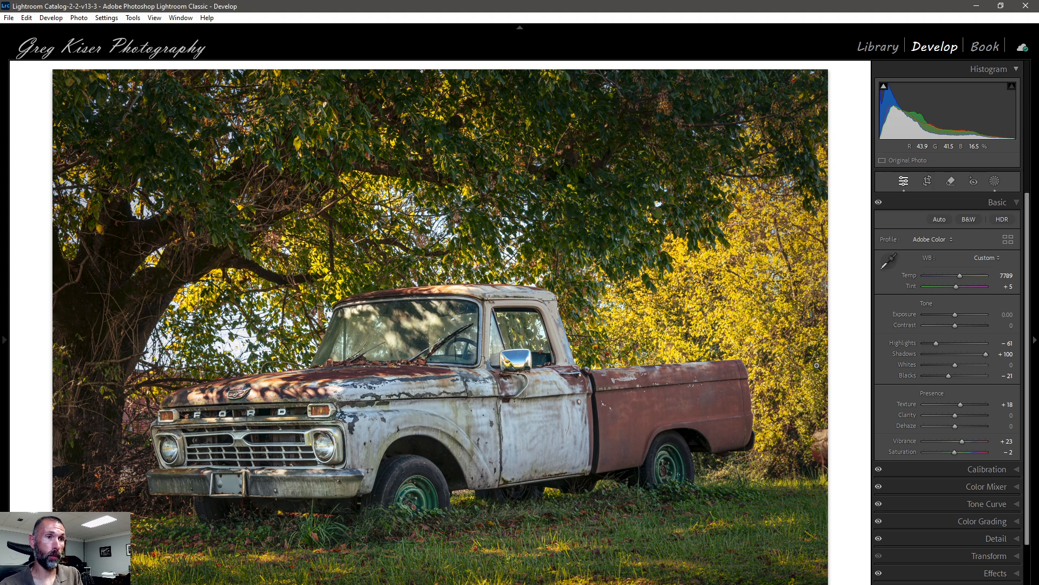
key(backslash)
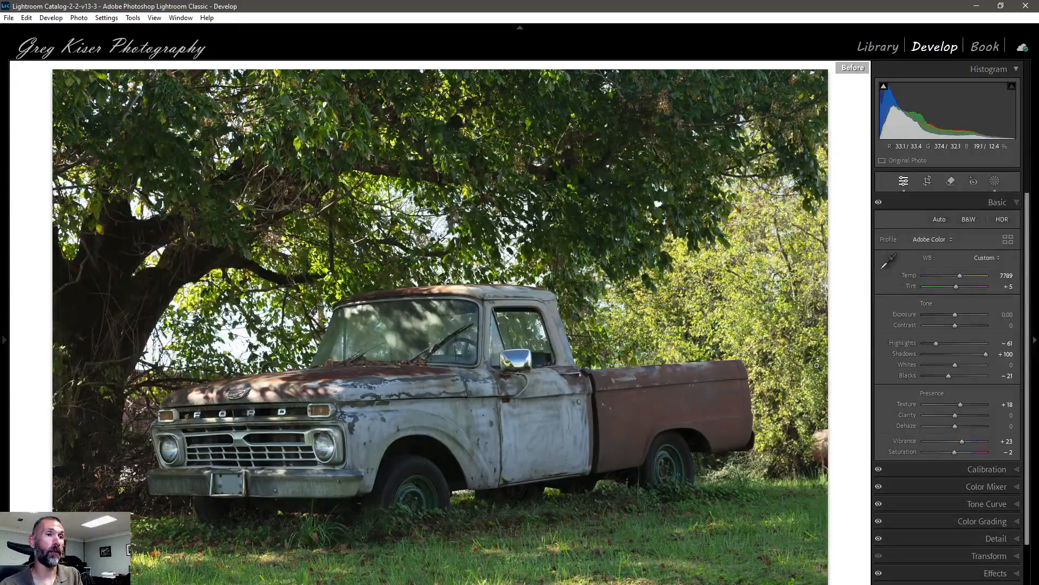
key(backslash)
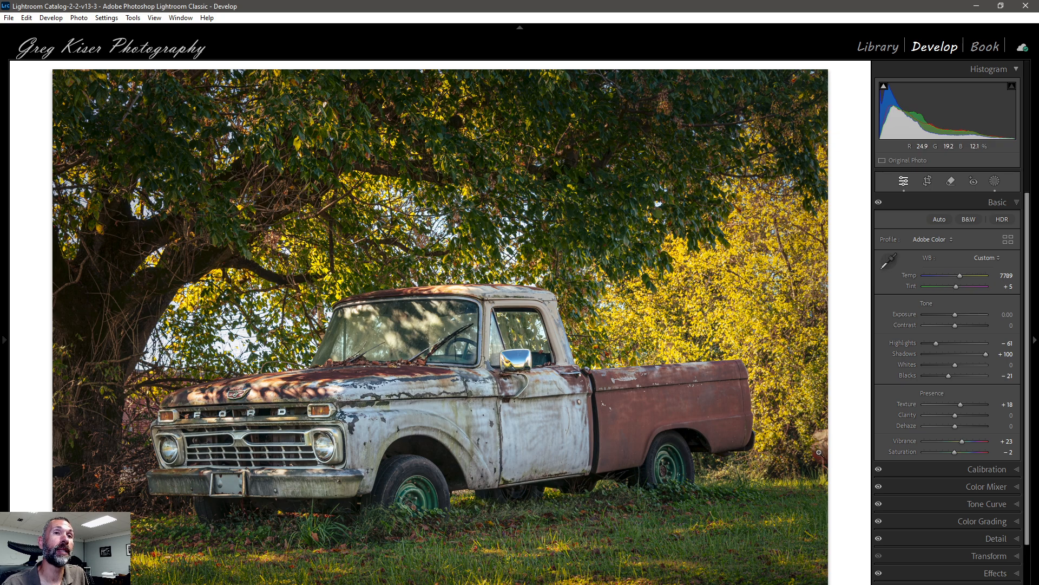
- Paint over the rusty tank at the photo's right edge with the Remove tool in Remove mode at size 21
click(821, 451)
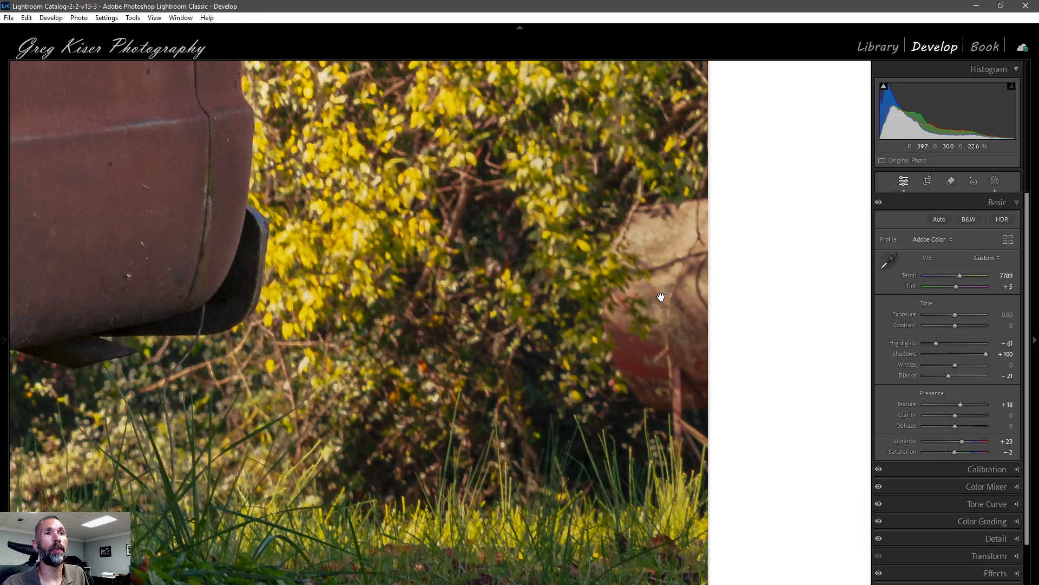
click(951, 181)
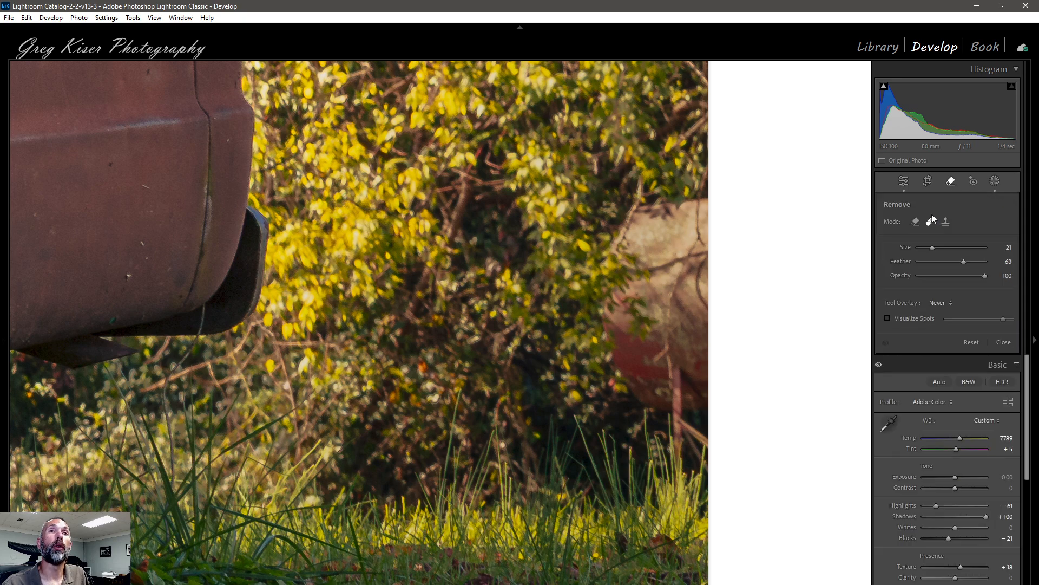
click(916, 222)
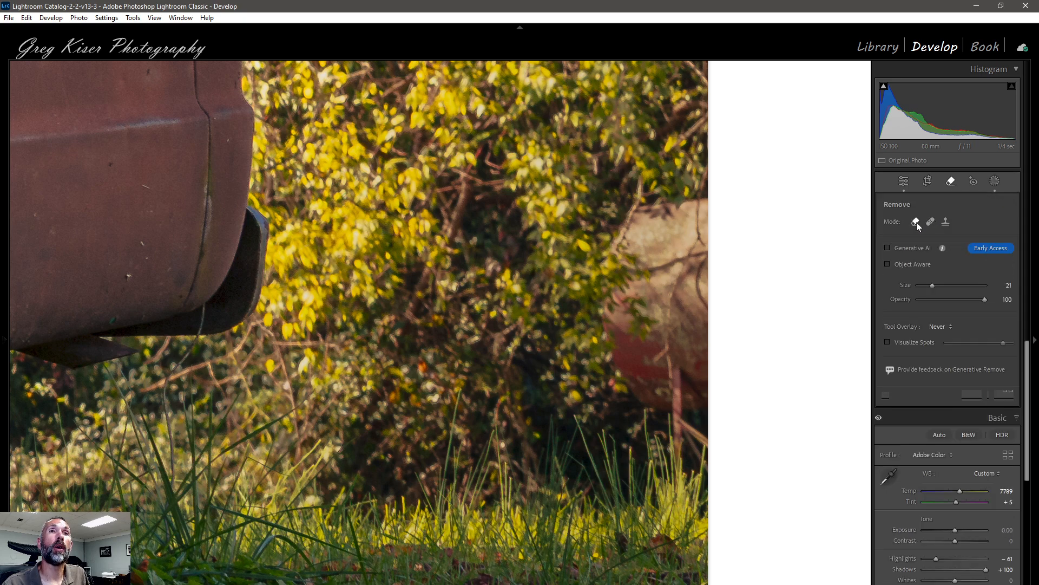
mouse_move(703, 192)
mouse_down()
mouse_move(698, 206)
mouse_move(629, 226)
mouse_up()
mouse_move(615, 307)
mouse_down()
mouse_move(648, 397)
mouse_move(670, 407)
mouse_move(679, 488)
mouse_move(700, 432)
mouse_move(700, 458)
mouse_move(708, 407)
mouse_move(703, 235)
mouse_move(655, 267)
mouse_move(672, 383)
mouse_move(681, 359)
mouse_up()
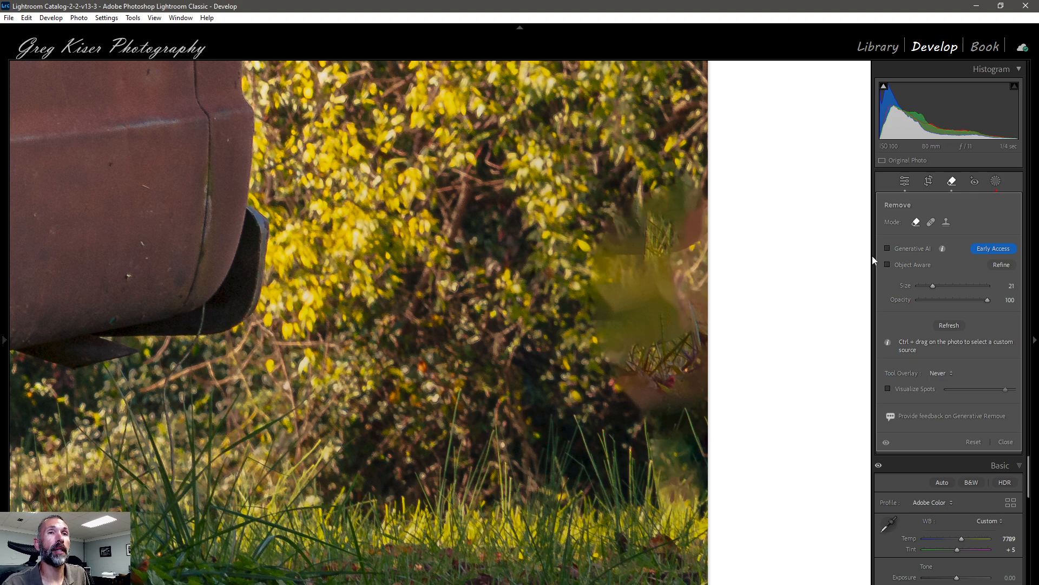
- Regenerate the tank removal with Generative AI, keep the first variation and finish the removal
click(887, 248)
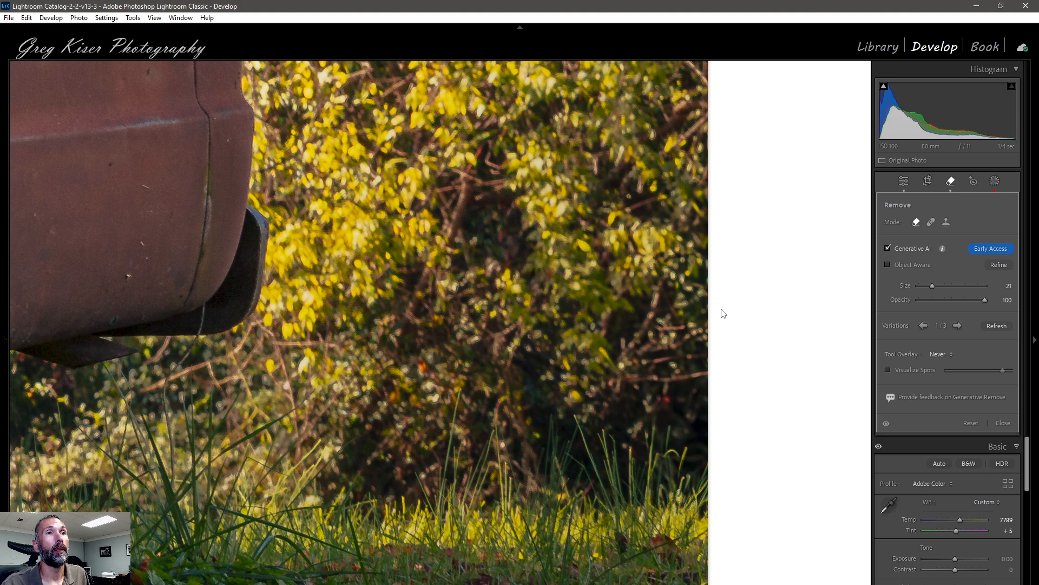
click(1002, 423)
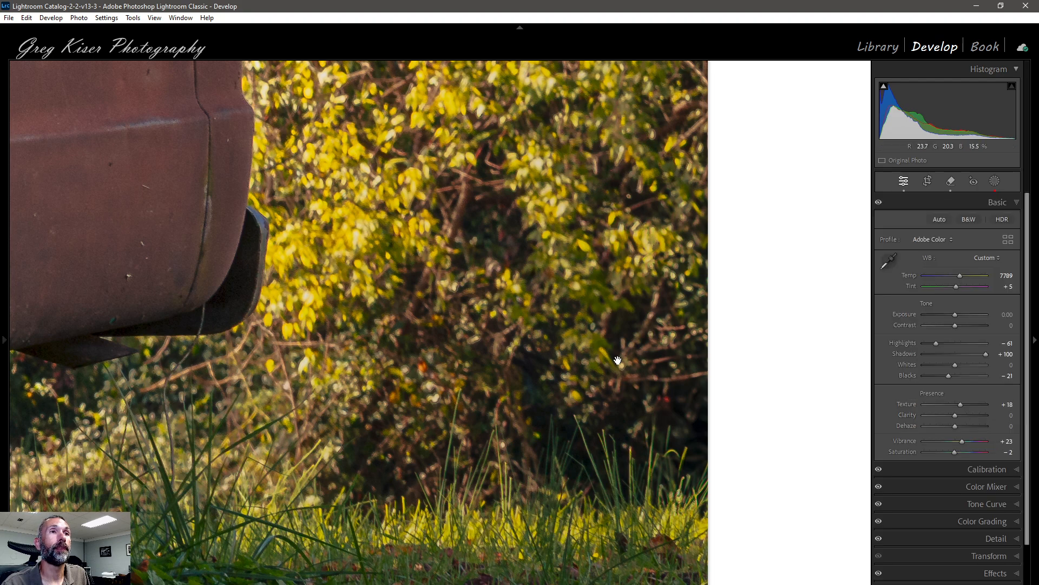
click(597, 360)
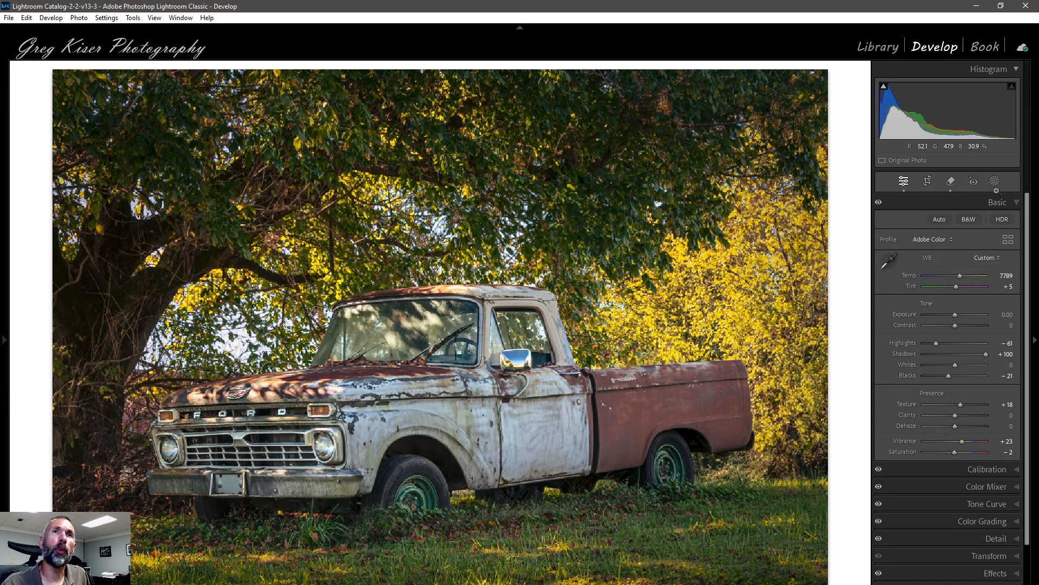
key(f)
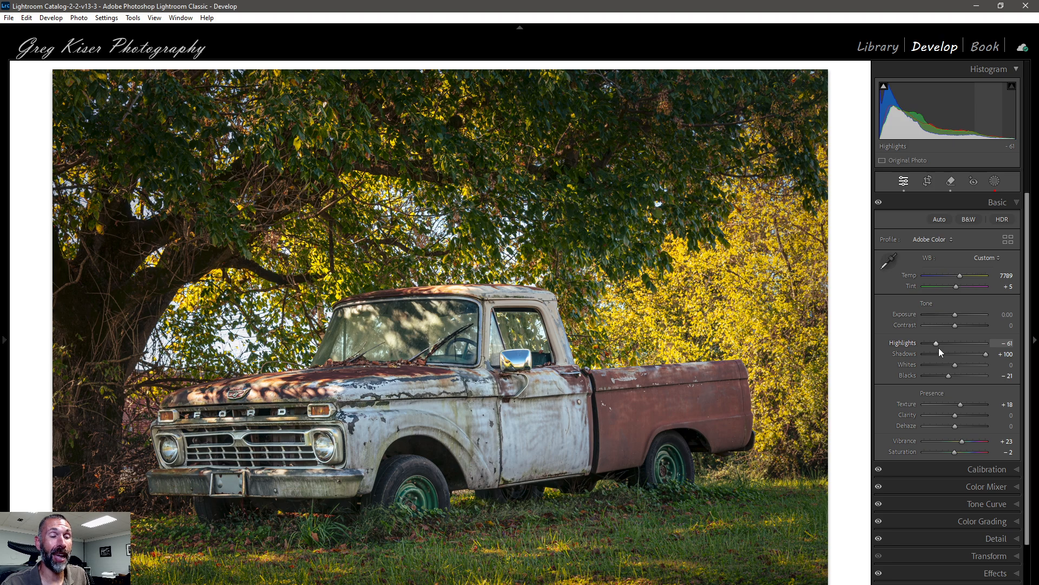
- Update the AI masks from the Truck Dodge (Ford) mask and leave masking
click(995, 181)
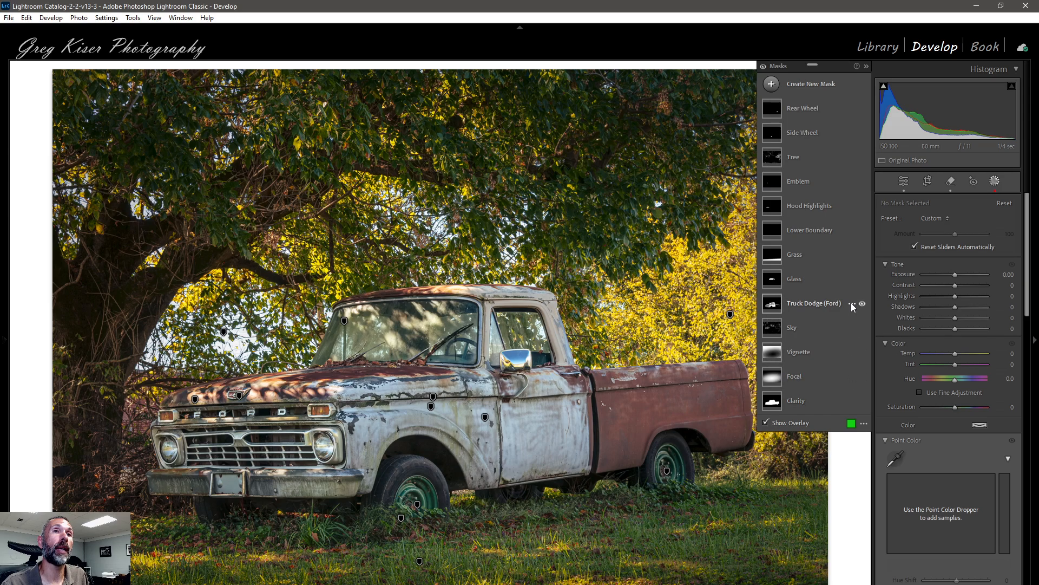
click(852, 303)
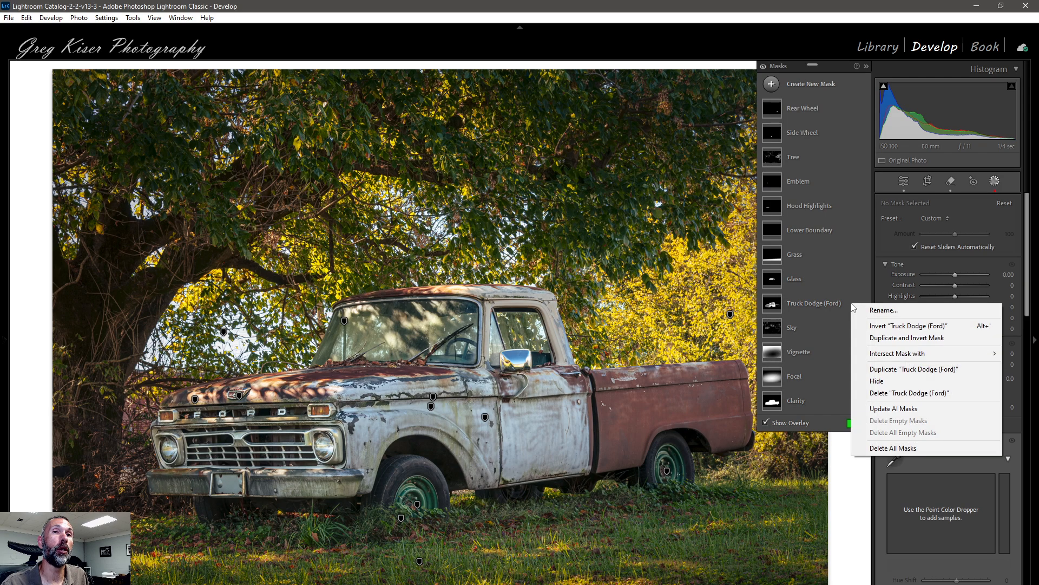
click(882, 409)
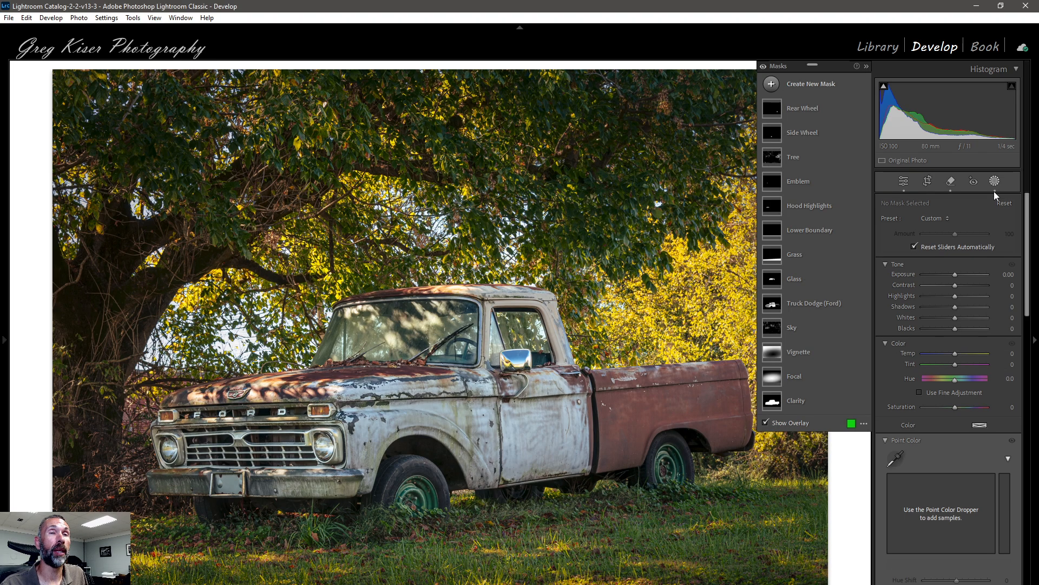
click(902, 181)
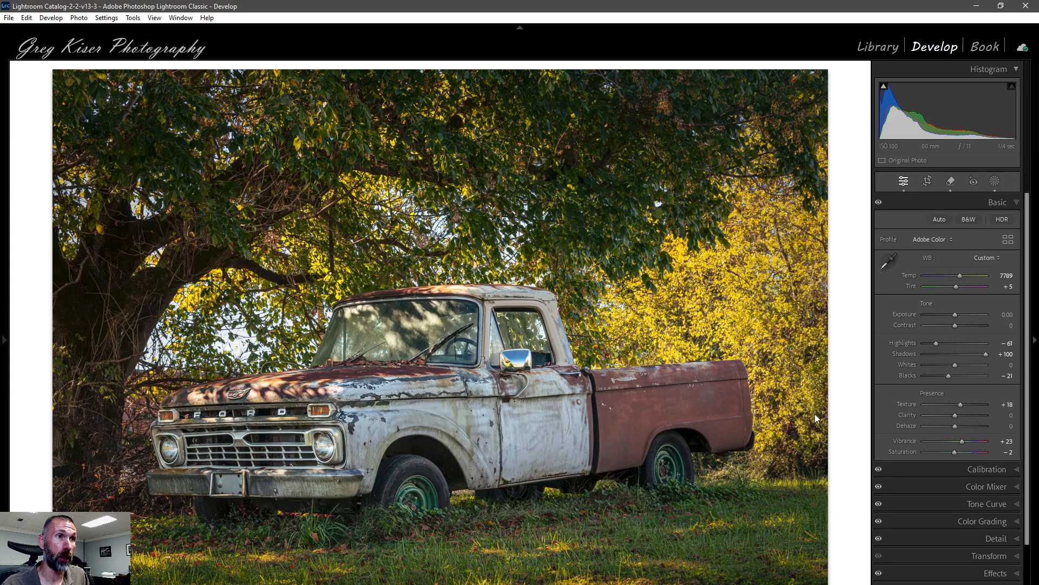
key(f)
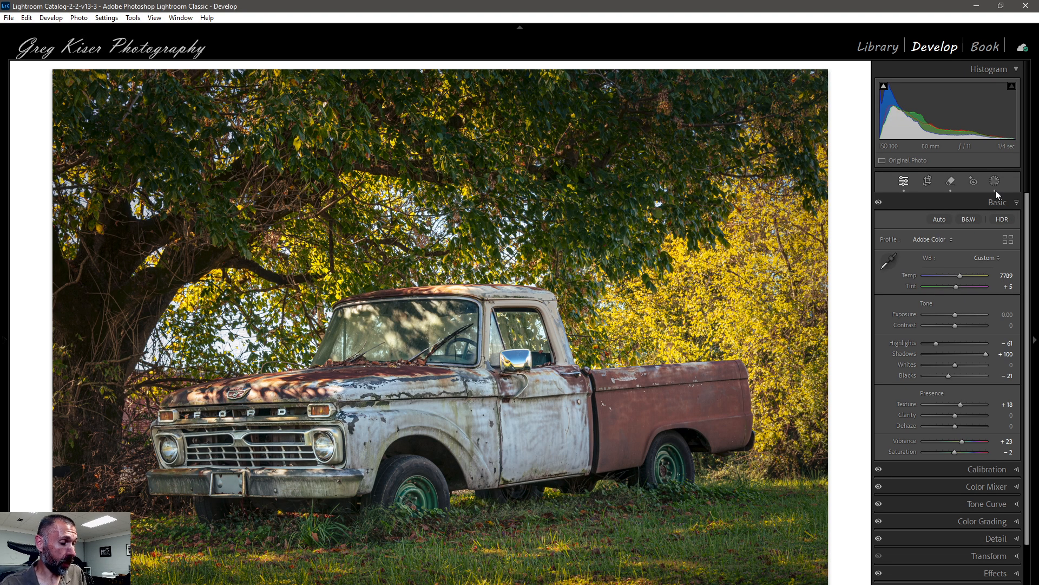
key(alt)
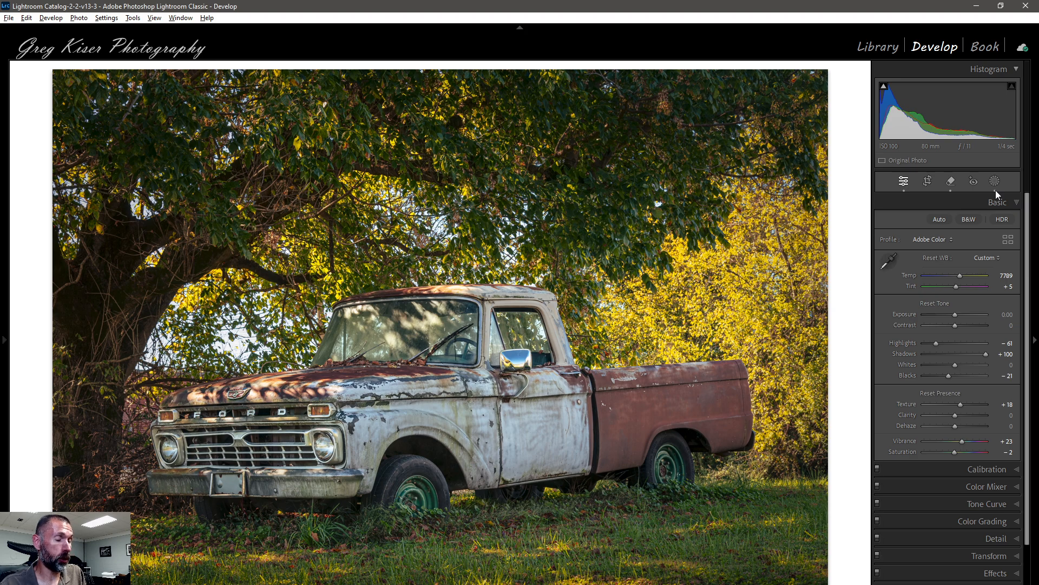